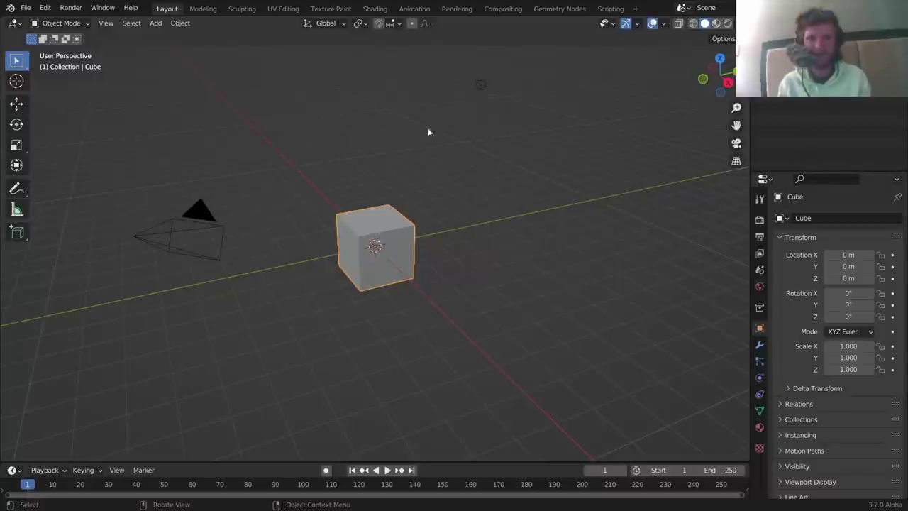
# Switch to the Geometry Nodes workspace, create a node tree for the cube, and delete its Group Input node.
pyautogui.click(560, 9)
pyautogui.click(369, 277)
pyautogui.scroll(4, 491, 154)
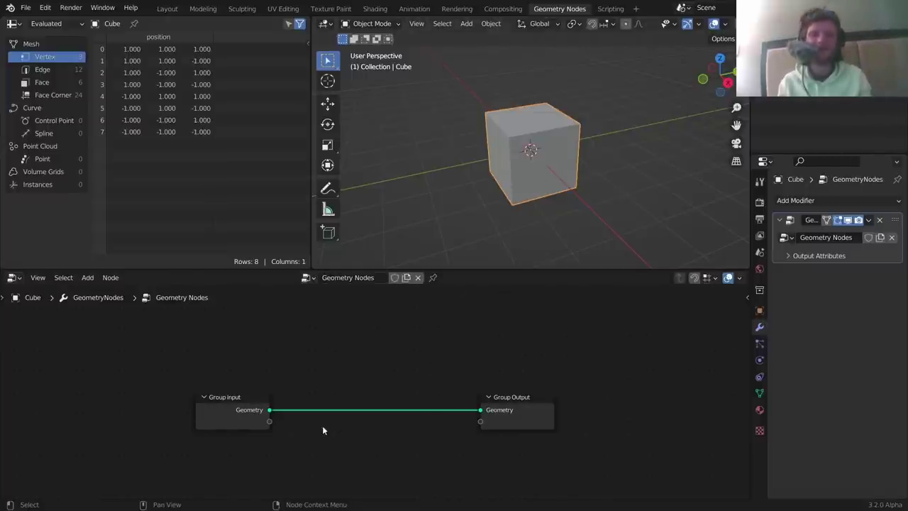
pyautogui.moveTo(308, 431); pyautogui.dragTo(179, 387)
pyautogui.press('x')
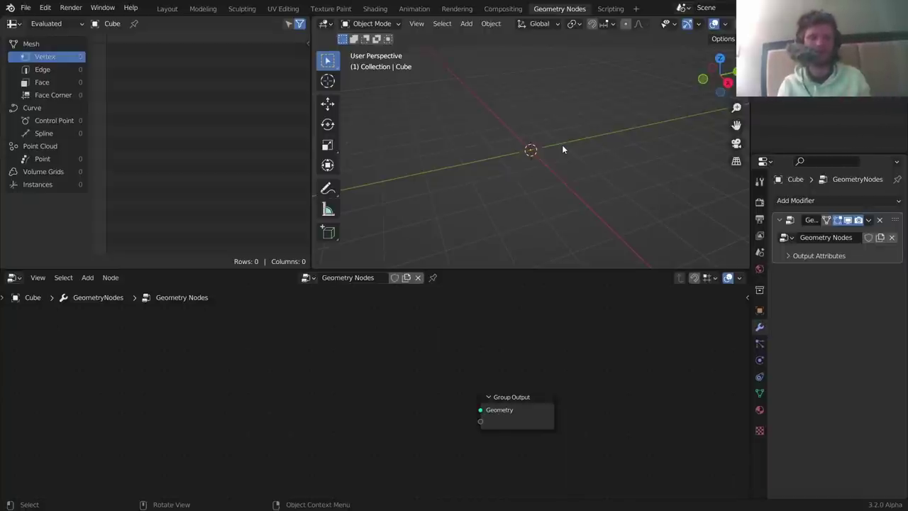
# Add a Curve Circle node and connect its Curve output to the Group Output's Geometry input.
pyautogui.hotkey('shift', 'a')
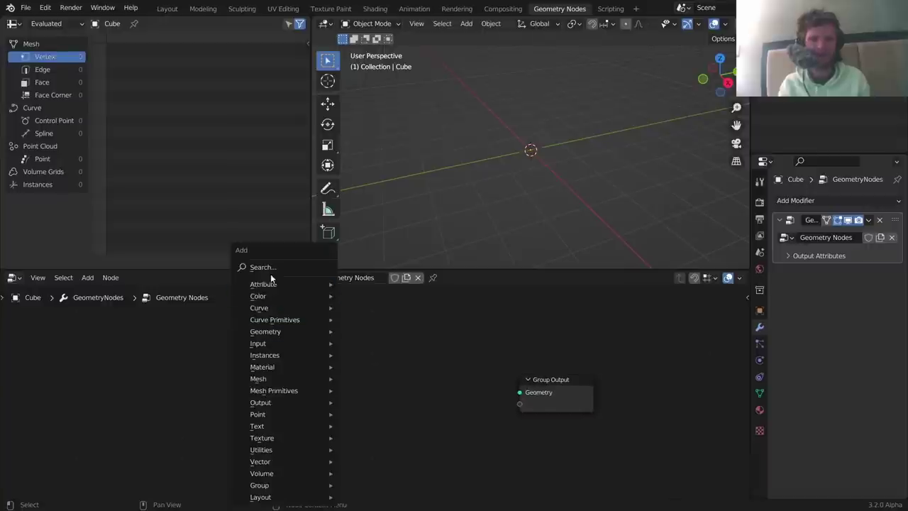
pyautogui.click(300, 266)
pyautogui.write('curve cir')
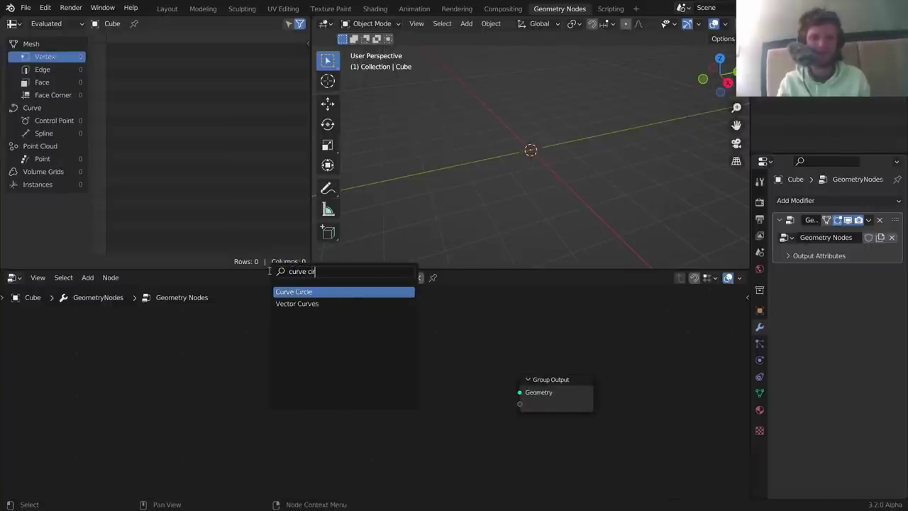
pyautogui.press('Return')
pyautogui.click(232, 376)
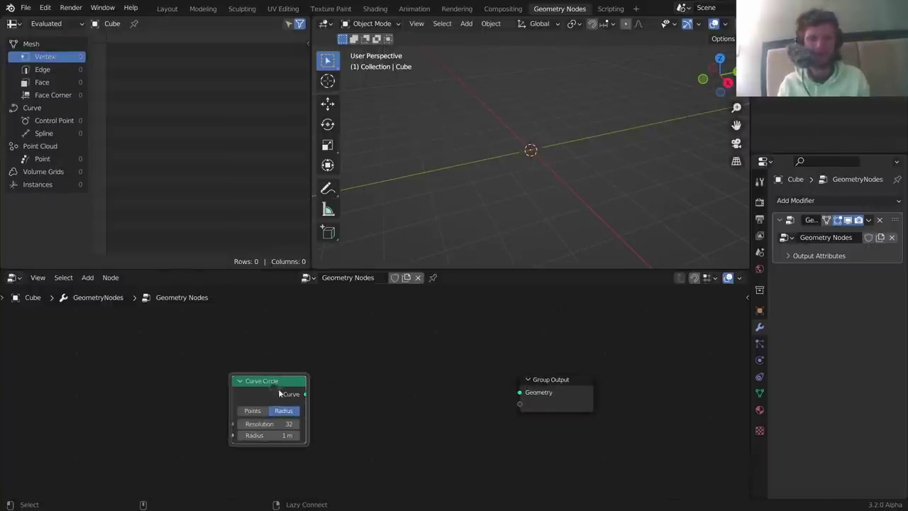
pyautogui.moveTo(305, 394); pyautogui.dragTo(520, 392)
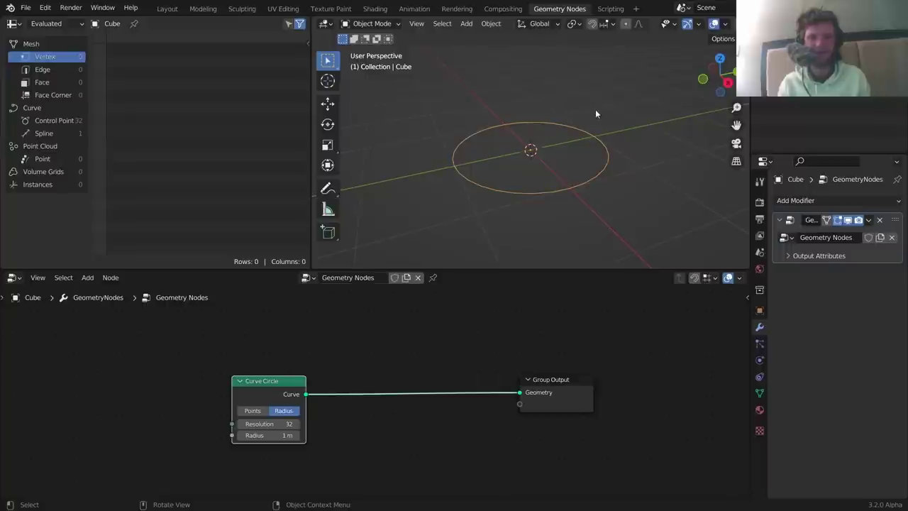
pyautogui.click(719, 59)
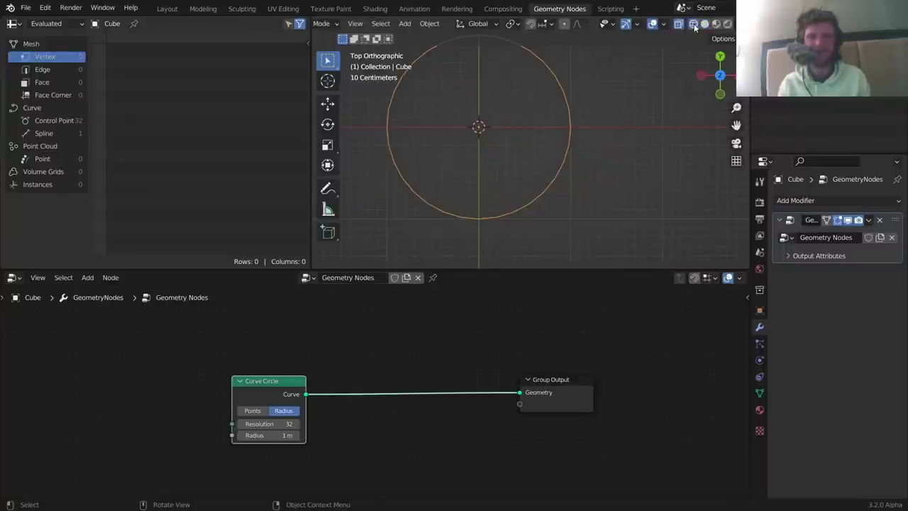
pyautogui.press('Tab')
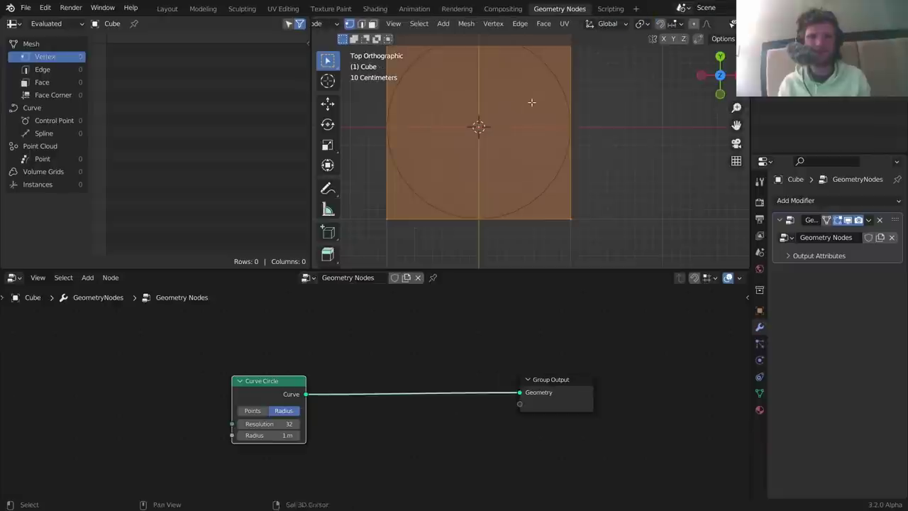
pyautogui.press('Tab')
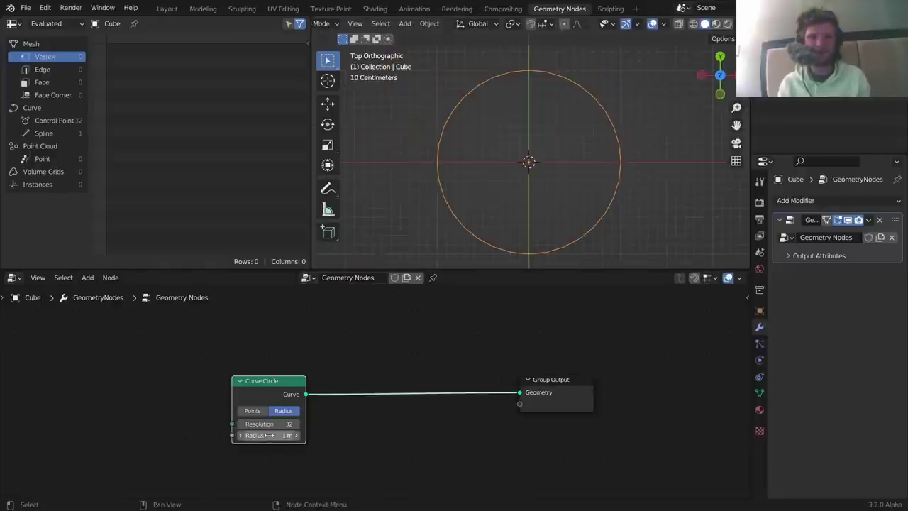
pyautogui.moveTo(270, 423)
pyautogui.mouseDown()
pyautogui.moveTo(231, 424)
pyautogui.moveTo(269, 424)
pyautogui.mouseUp()
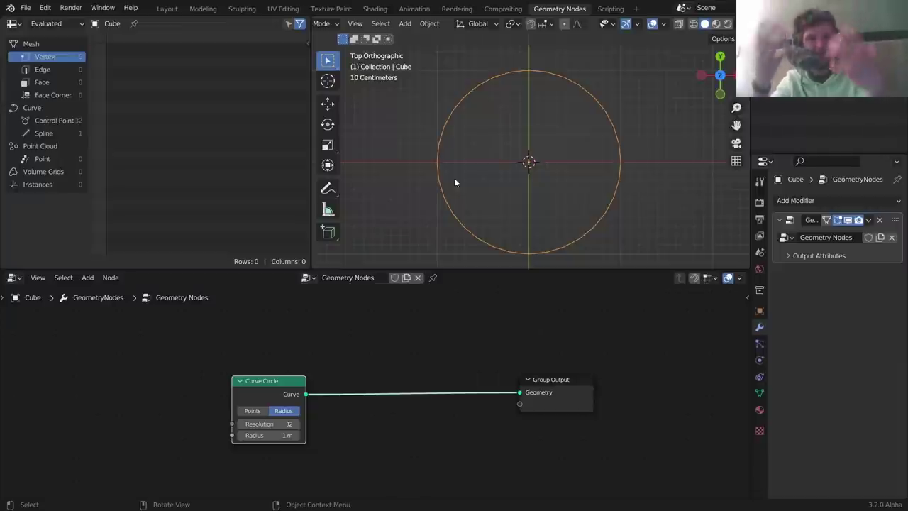
# Insert an Instance on Points node between the Curve Circle and Group Output nodes.
pyautogui.hotkey('shift', 'a')
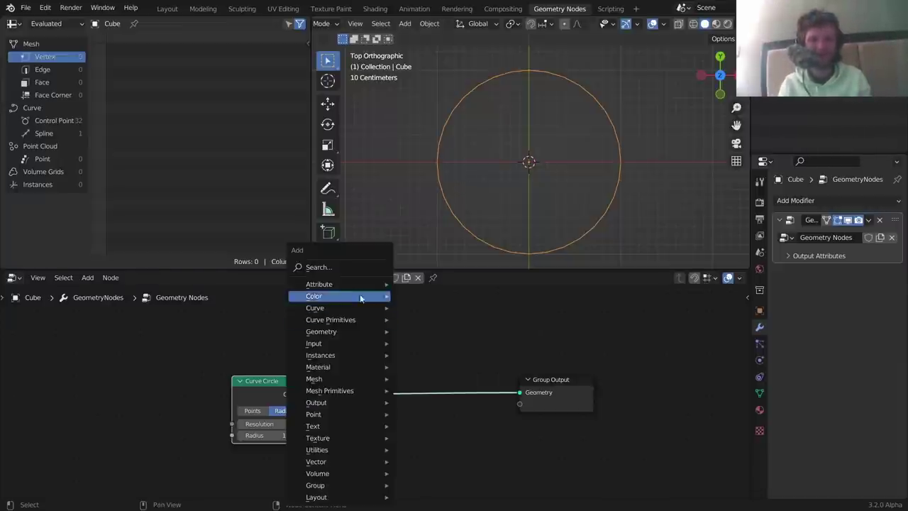
pyautogui.click(339, 267)
pyautogui.write('instance on')
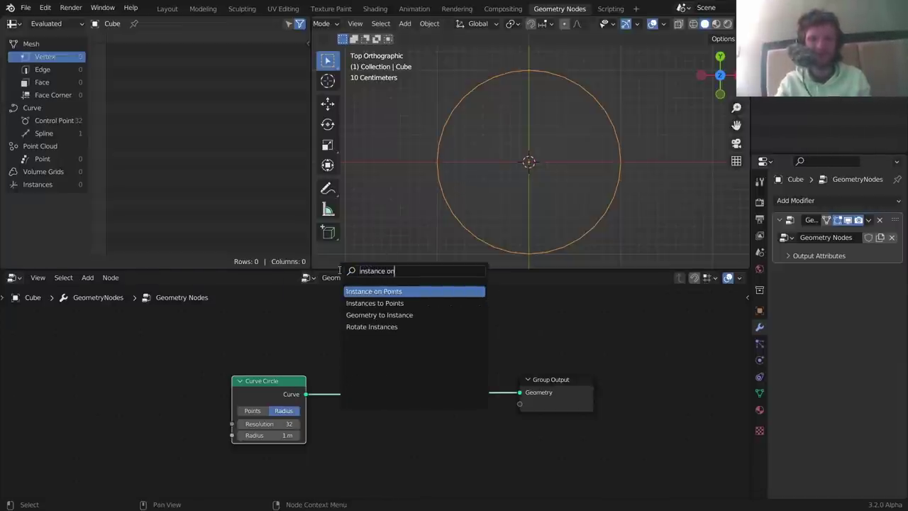
pyautogui.press('Return')
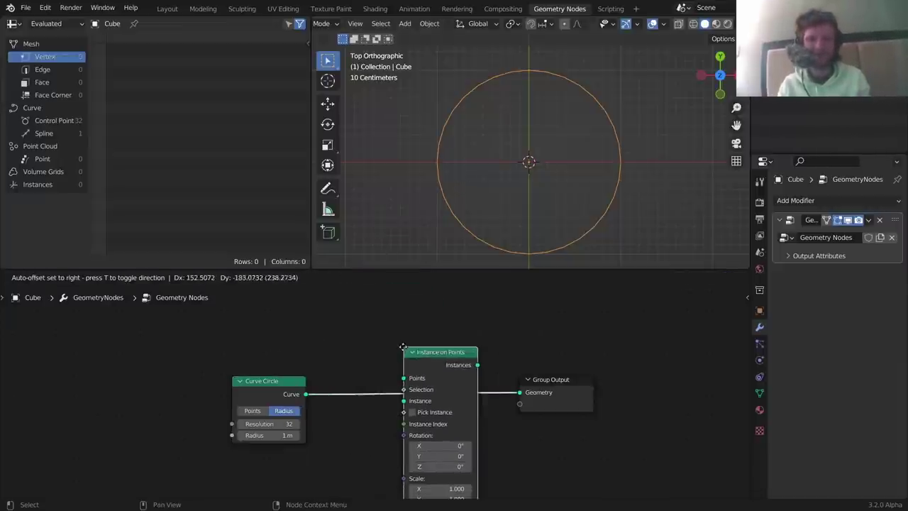
pyautogui.click(403, 334)
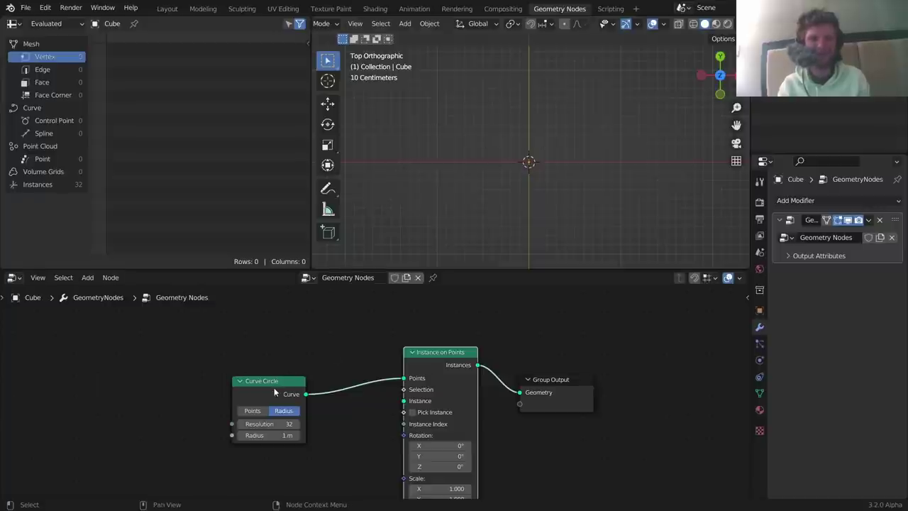
# Add a Cube node and connect its Mesh output to the Instance input of Instance on Points.
pyautogui.moveTo(273, 387); pyautogui.dragTo(148, 368)
pyautogui.hotkey('shift', 'a')
pyautogui.click(225, 267)
pyautogui.write('c')
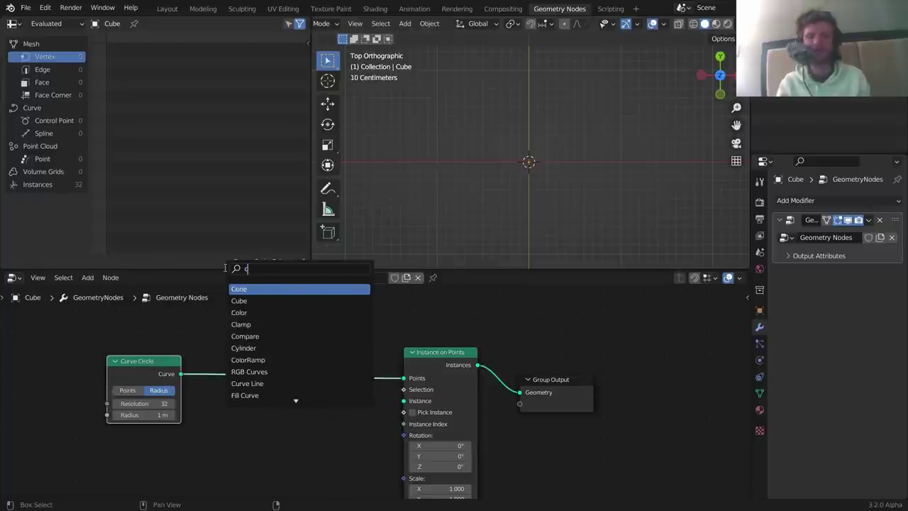
pyautogui.write('ube')
pyautogui.press('Return')
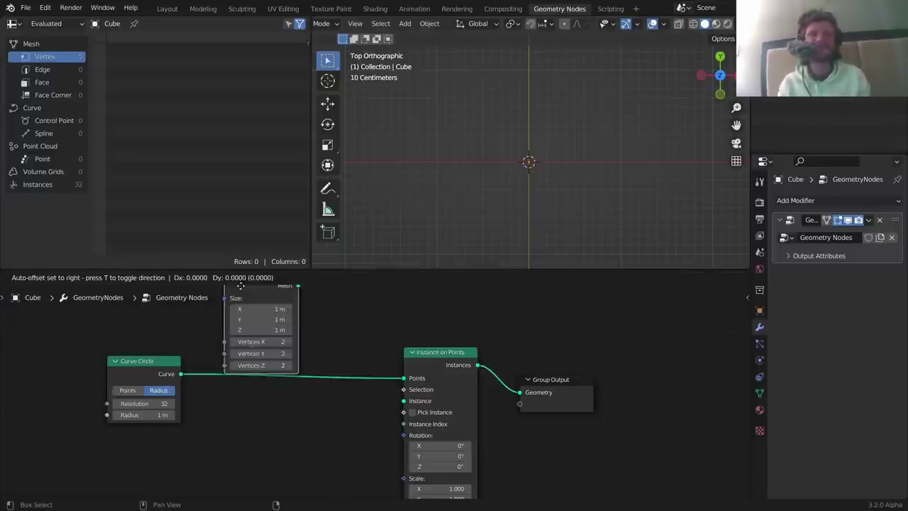
pyautogui.click(282, 419)
pyautogui.moveTo(299, 419); pyautogui.dragTo(403, 400)
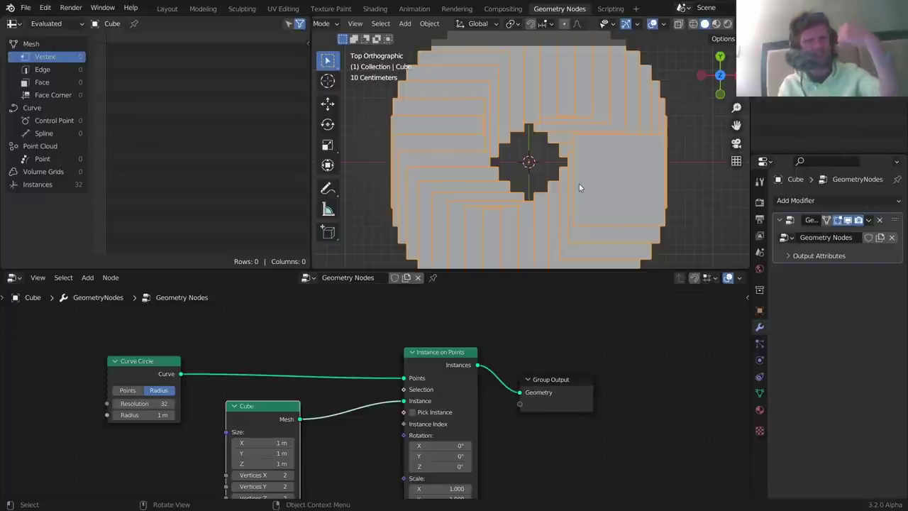
# Preview the Cube node's output by itself and try out a different cube size.
pyautogui.scroll(2, 273, 439)
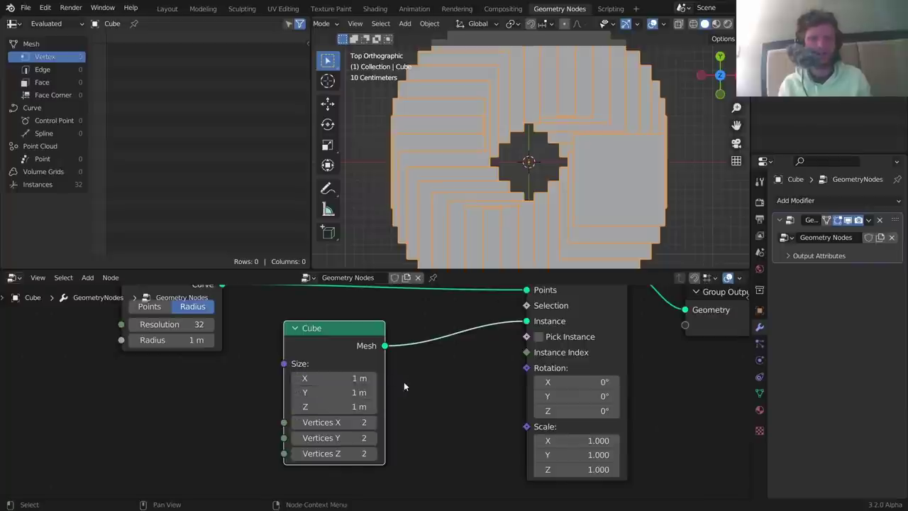
pyautogui.keyDown('ctrl'); pyautogui.keyDown('shift'); pyautogui.click(357, 352); pyautogui.keyUp('shift'); pyautogui.keyUp('ctrl')
pyautogui.moveTo(496, 177); pyautogui.dragTo(530, 142, button='middle')
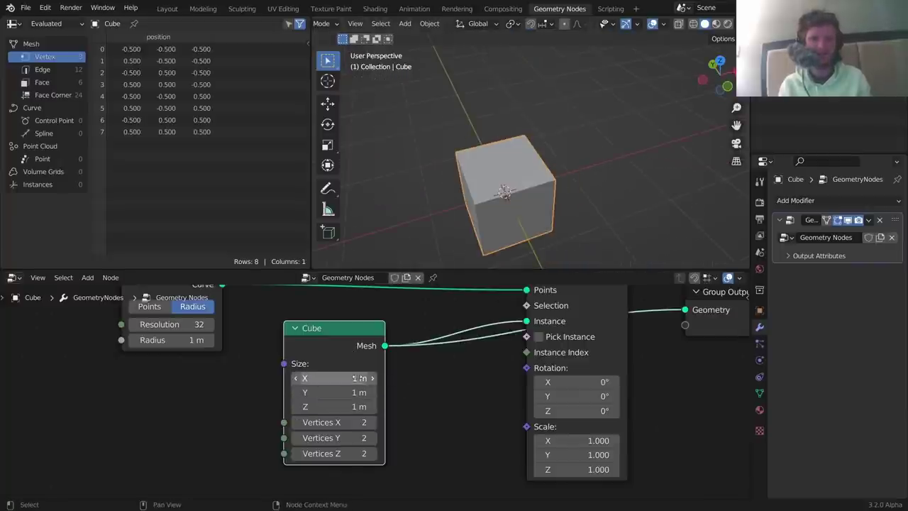
pyautogui.moveTo(357, 378)
pyautogui.mouseDown()
pyautogui.moveTo(322, 379)
pyautogui.moveTo(383, 393)
pyautogui.moveTo(347, 393)
pyautogui.mouseUp()
pyautogui.hotkey('ctrl', 'z')
pyautogui.hotkey('ctrl', 'z')
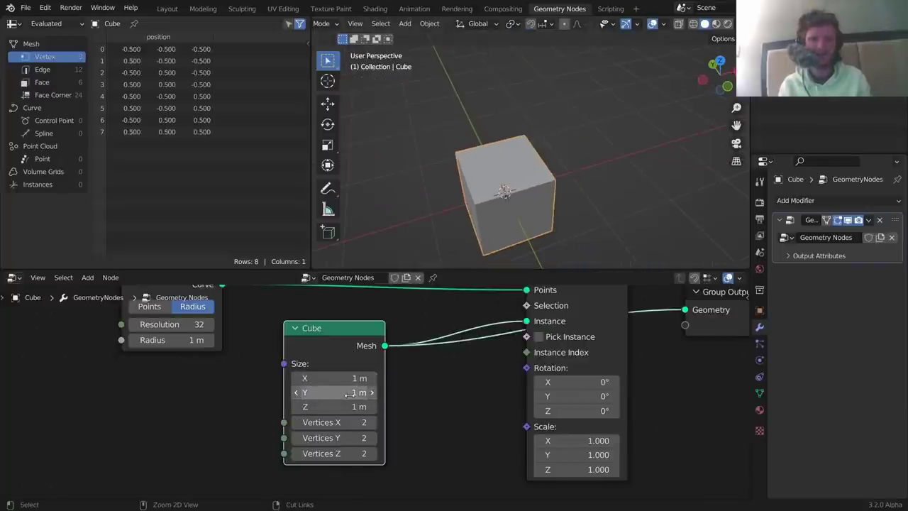
pyautogui.moveTo(671, 346); pyautogui.dragTo(558, 419, button='middle')
pyautogui.keyDown('ctrl'); pyautogui.keyDown('shift'); pyautogui.click(484, 340); pyautogui.keyUp('shift'); pyautogui.keyUp('ctrl')
# Reduce the Cube node's size to 0.12 m on Y and Z, and set its X size to 1.03 m.
pyautogui.moveTo(376, 413); pyautogui.dragTo(534, 333, button='middle')
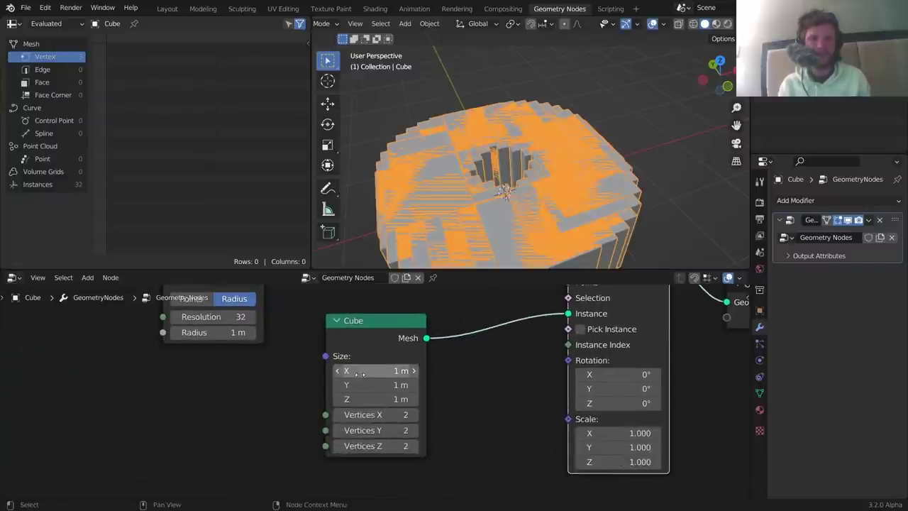
pyautogui.moveTo(363, 371); pyautogui.dragTo(291, 399)
pyautogui.click(719, 59)
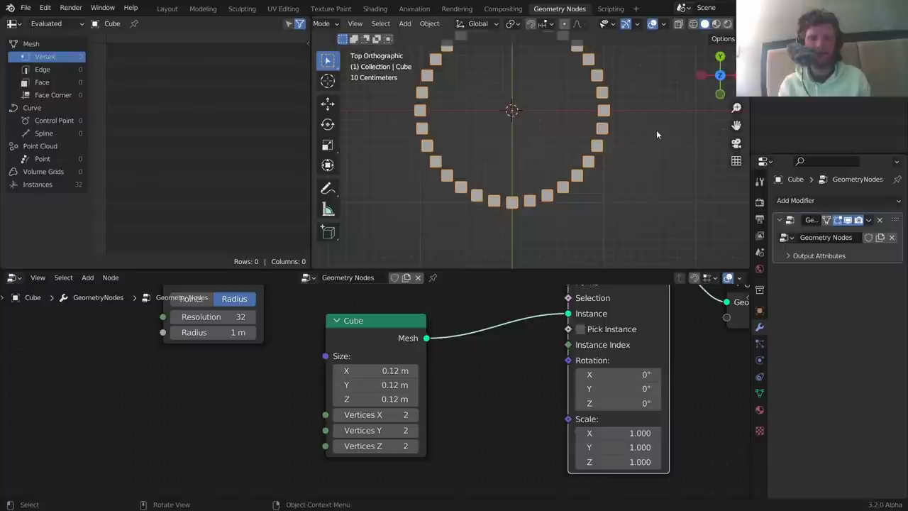
pyautogui.moveTo(376, 370); pyautogui.dragTo(461, 371)
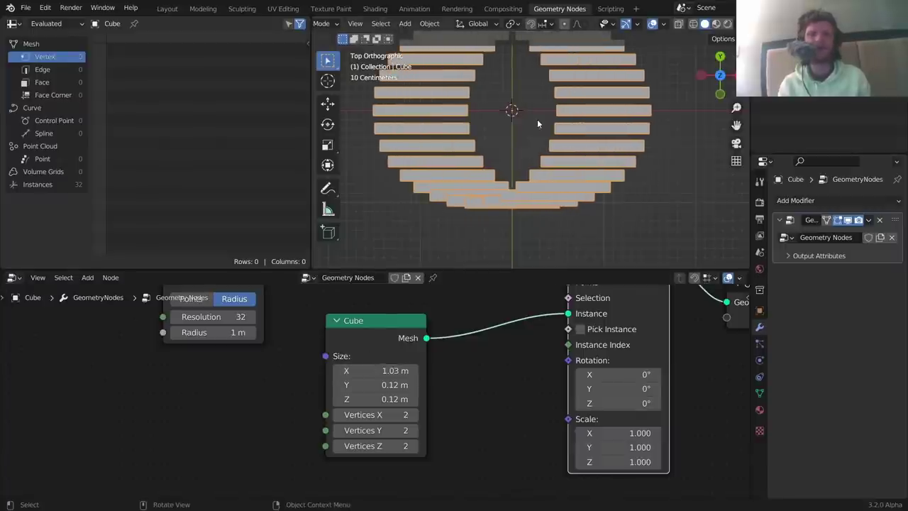
# Try out a different Z size on the Cube node.
pyautogui.moveTo(521, 156); pyautogui.dragTo(433, 241, button='middle')
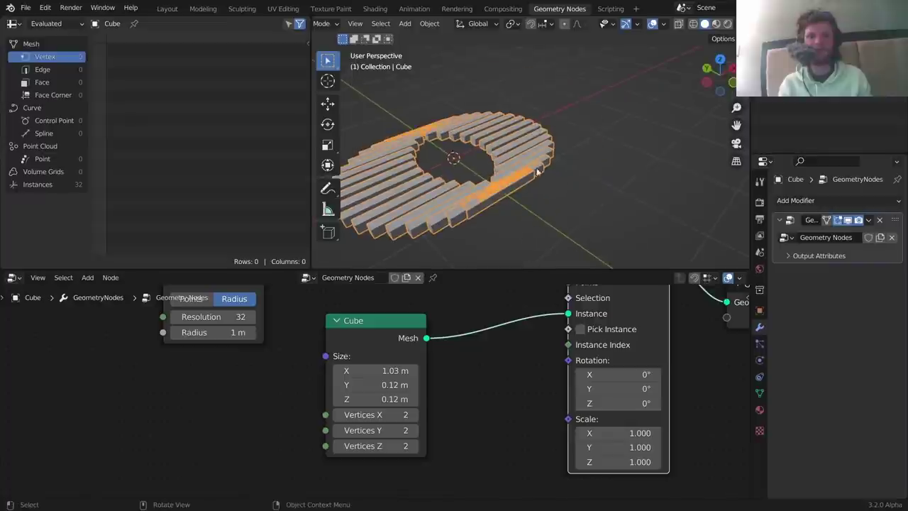
pyautogui.moveTo(374, 403); pyautogui.dragTo(363, 403)
pyautogui.hotkey('ctrl', 'z')
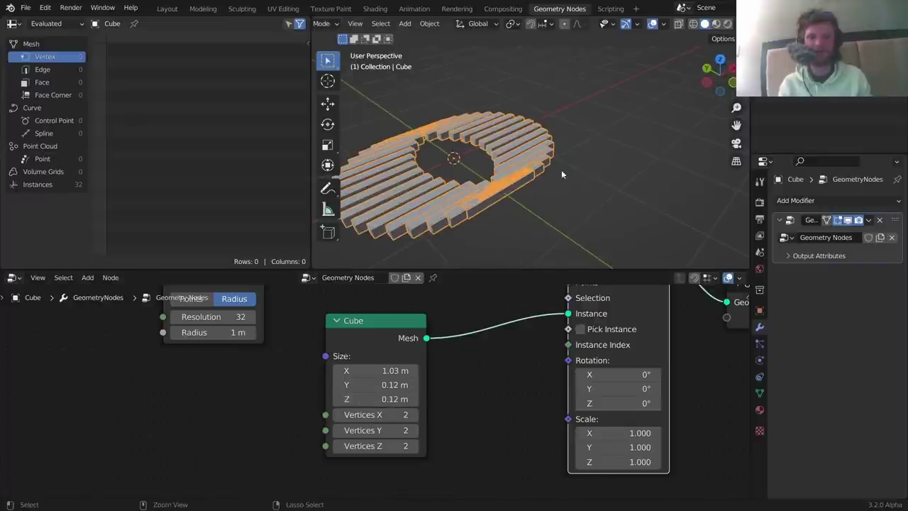
# Try rotating the instances on the X, Y and Z axes together in the Instance on Points node.
pyautogui.click(718, 56)
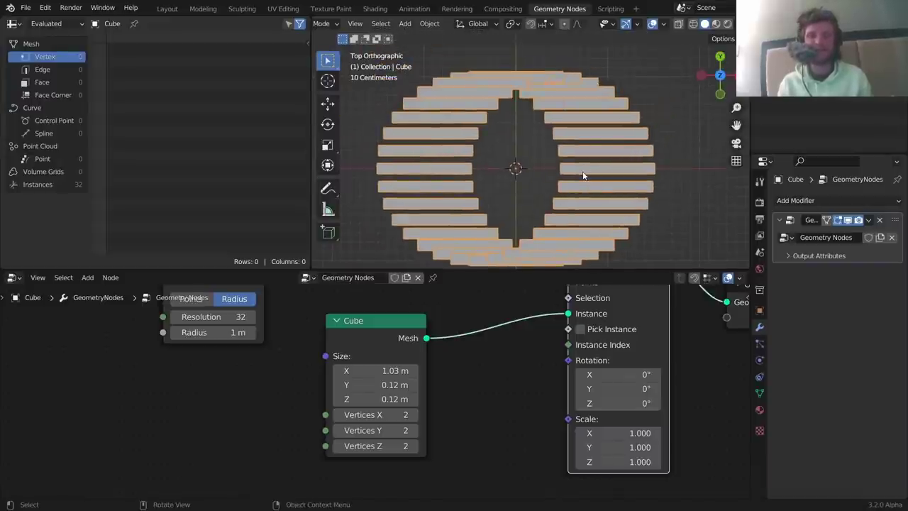
pyautogui.scroll(-1, 583, 175)
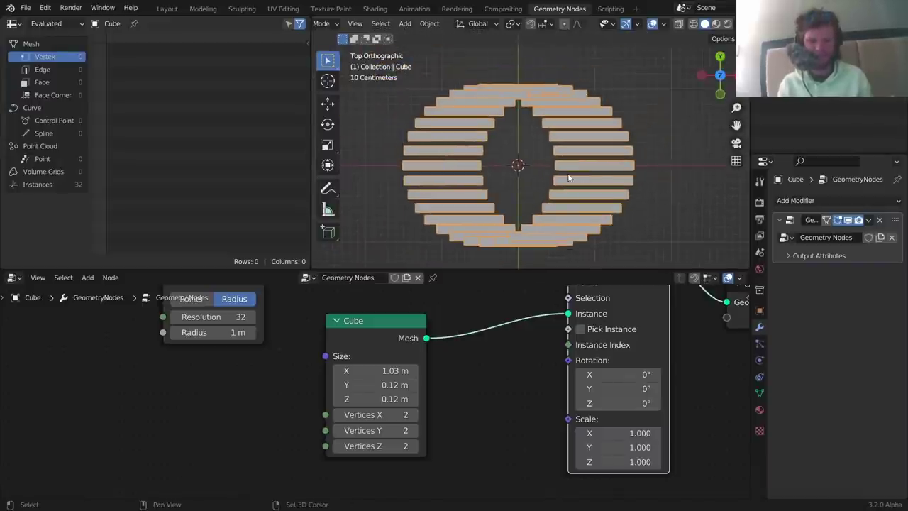
pyautogui.keyDown('shift'); pyautogui.moveTo(565, 177); pyautogui.dragTo(561, 170, button='middle'); pyautogui.keyUp('shift')
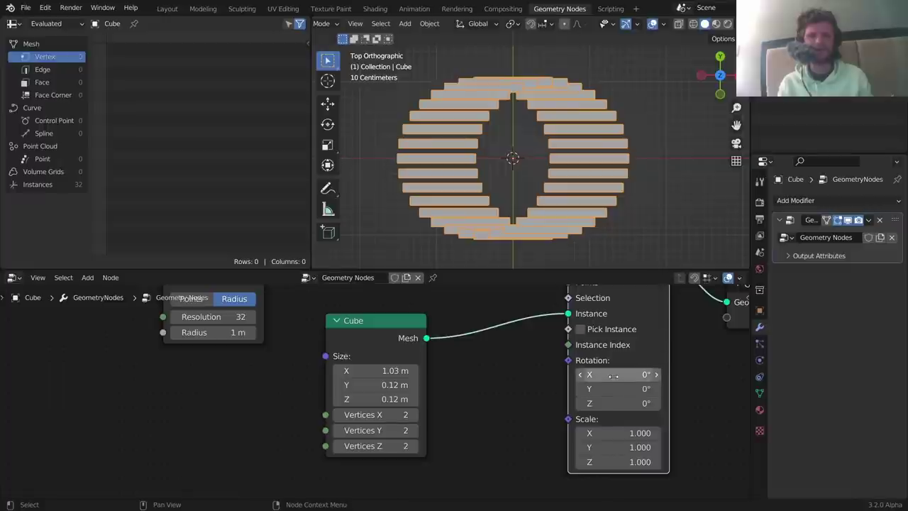
pyautogui.moveTo(624, 375); pyautogui.dragTo(623, 403)
pyautogui.hotkey('ctrl', 'z')
pyautogui.hotkey('ctrl', 'z')
pyautogui.hotkey('ctrl', 'z')
# Try rotating the instances about Z only, to -20.1°, in the Instance on Points node.
pyautogui.moveTo(527, 134); pyautogui.dragTo(557, 90, button='middle')
pyautogui.moveTo(624, 402)
pyautogui.mouseDown()
pyautogui.moveTo(716, 403)
pyautogui.moveTo(640, 402)
pyautogui.moveTo(617, 413)
pyautogui.mouseUp()
pyautogui.rightClick(631, 403)
pyautogui.click(720, 63)
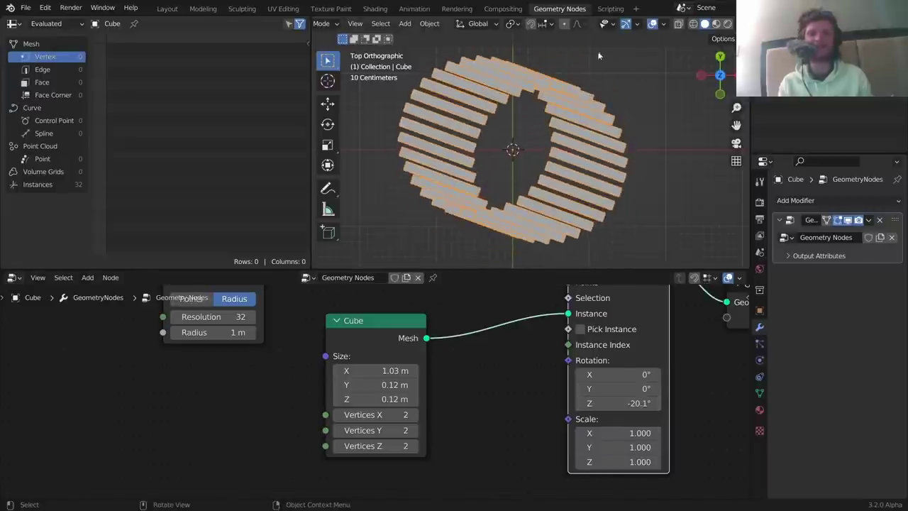
pyautogui.hotkey('ctrl', 'z')
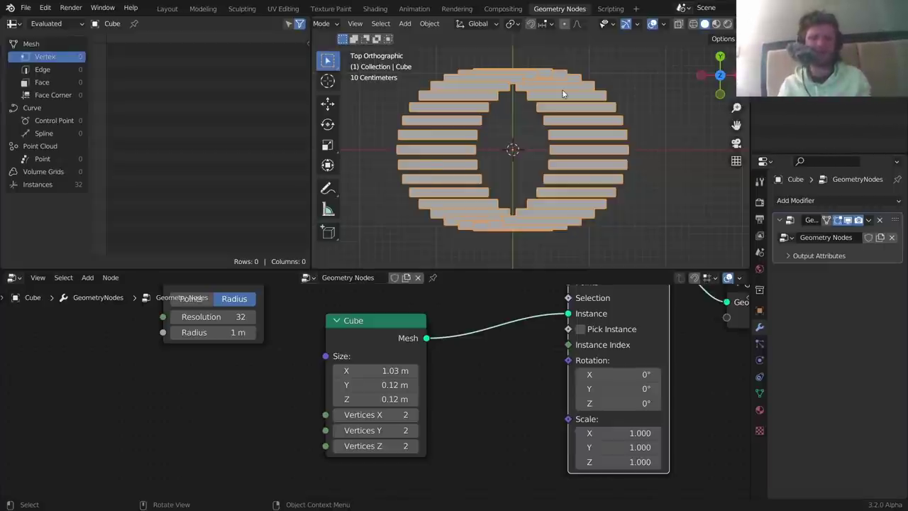
# Move the Cube and Curve Circle nodes aside and add a Curve Tangent node in the space before Instance on Points.
pyautogui.moveTo(376, 326); pyautogui.dragTo(216, 362)
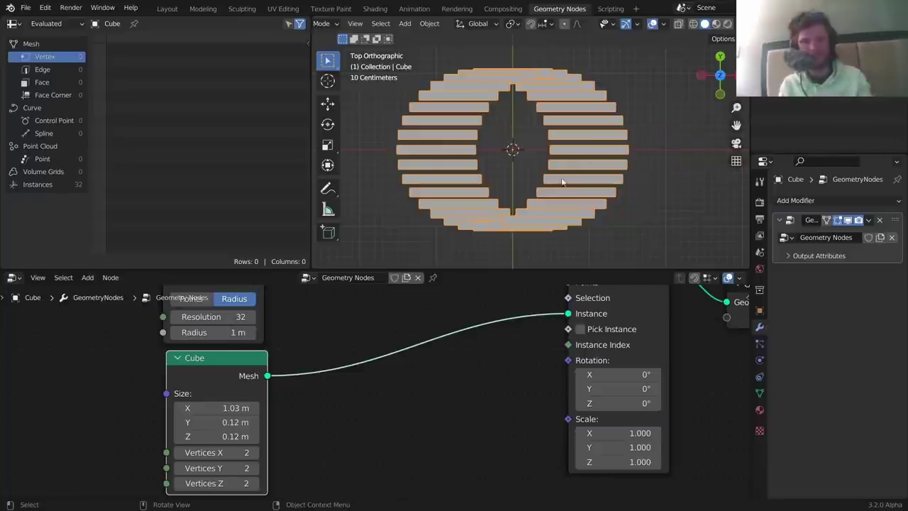
pyautogui.scroll(-2, 426, 341)
pyautogui.hotkey('shift', 'a')
pyautogui.write('curv')
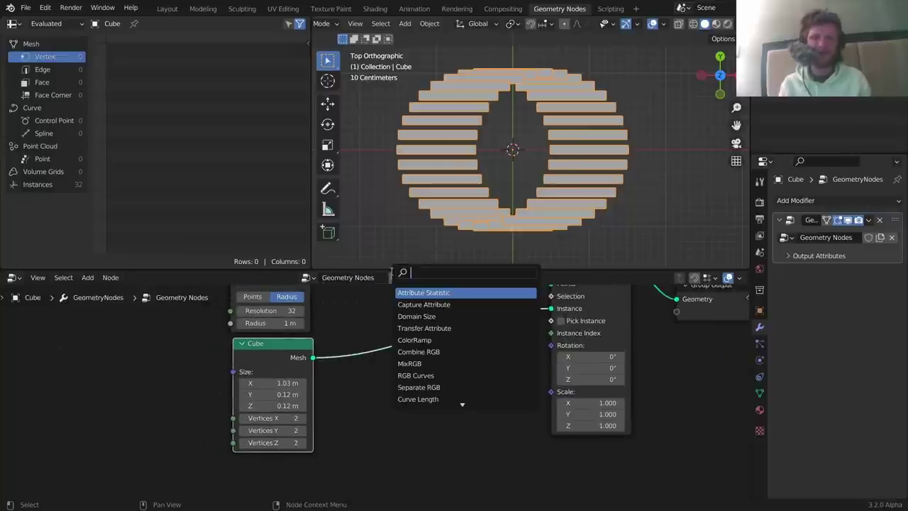
pyautogui.write('e ta')
pyautogui.press('Return')
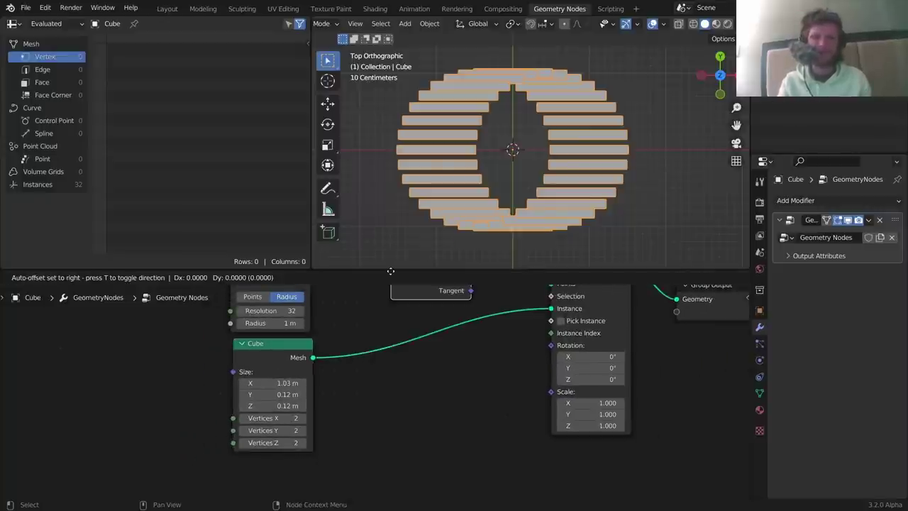
pyautogui.click(382, 391)
pyautogui.moveTo(332, 349); pyautogui.dragTo(373, 419, button='middle')
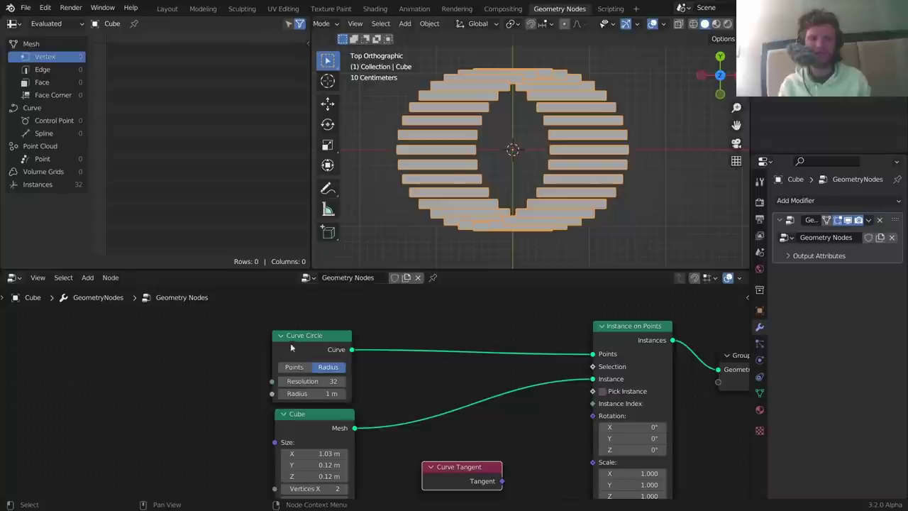
pyautogui.moveTo(290, 342); pyautogui.dragTo(281, 339)
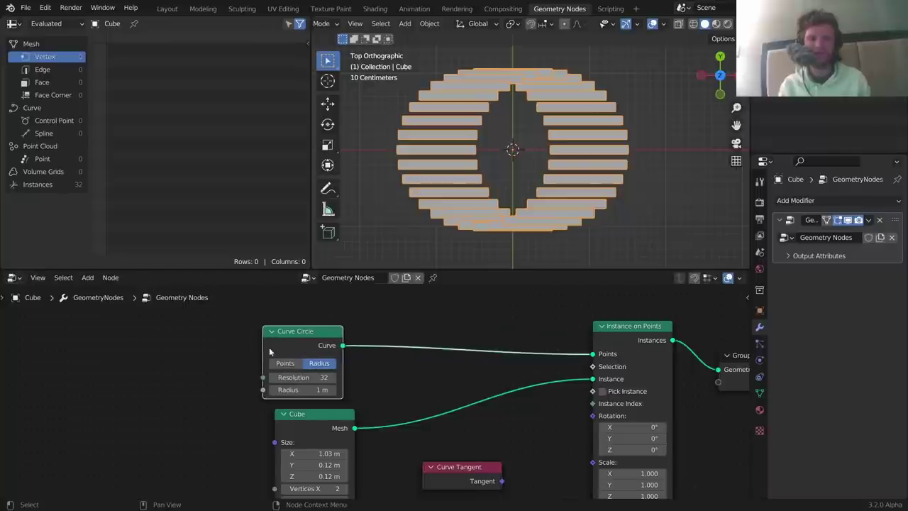
# Preview the Curve Circle node's output and then the Instance on Points output.
pyautogui.keyDown('ctrl'); pyautogui.keyDown('shift'); pyautogui.click(318, 334); pyautogui.keyUp('shift'); pyautogui.keyUp('ctrl')
pyautogui.moveTo(547, 359); pyautogui.dragTo(484, 350, button='middle')
pyautogui.keyDown('ctrl'); pyautogui.keyDown('shift'); pyautogui.click(570, 321); pyautogui.keyUp('shift'); pyautogui.keyUp('ctrl')
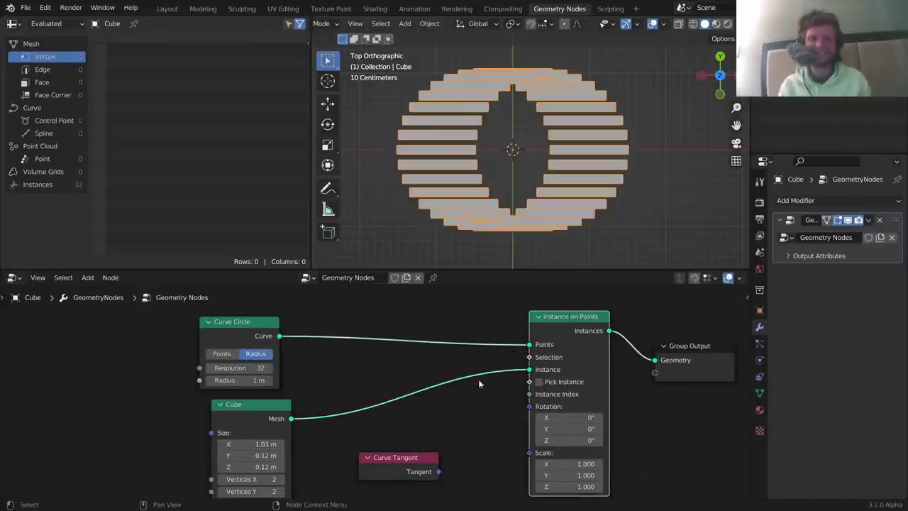
# Move the Curve Circle and Cube nodes farther from Instance on Points and place the Curve Tangent node close beside the Cube node.
pyautogui.moveTo(392, 383); pyautogui.dragTo(436, 351, button='middle')
pyautogui.moveTo(162, 480); pyautogui.dragTo(328, 335)
pyautogui.press('g')
pyautogui.click(207, 336)
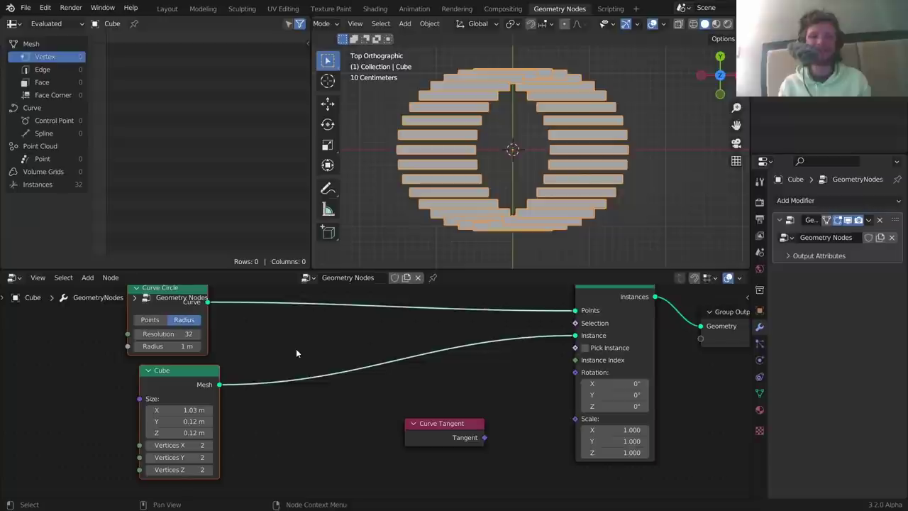
pyautogui.moveTo(452, 431); pyautogui.dragTo(319, 426)
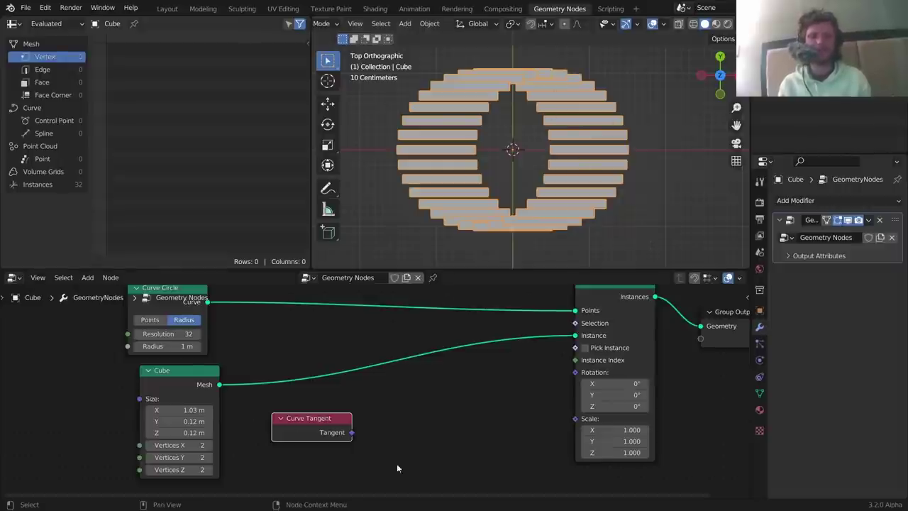
# Connect the Curve Tangent output to the Rotation input of Instance on Points and inspect the cubes at an angle and from above.
pyautogui.scroll(3, 397, 463)
pyautogui.moveTo(327, 419); pyautogui.dragTo(632, 338)
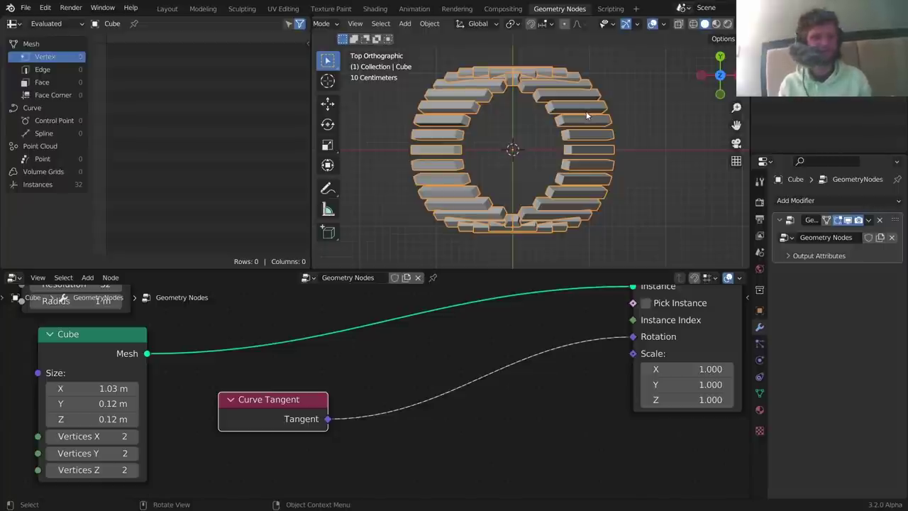
pyautogui.moveTo(538, 176); pyautogui.dragTo(534, 92, button='middle')
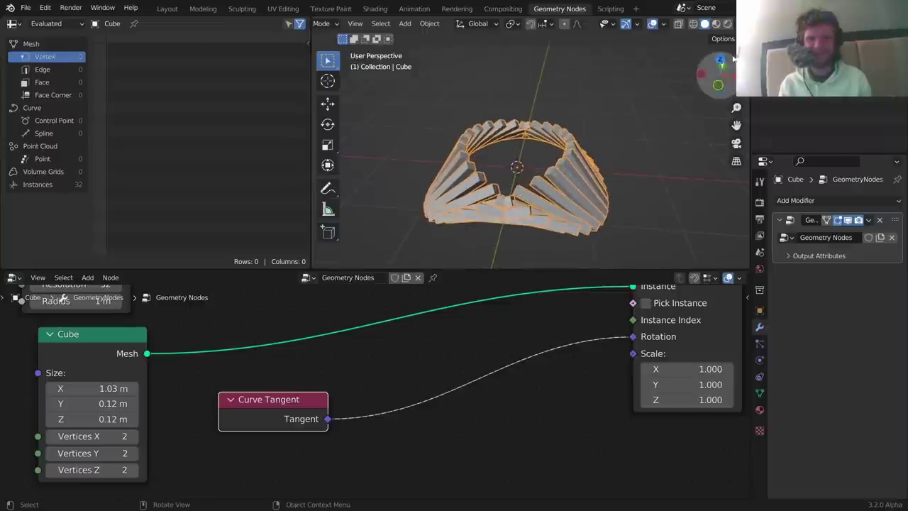
pyautogui.click(720, 61)
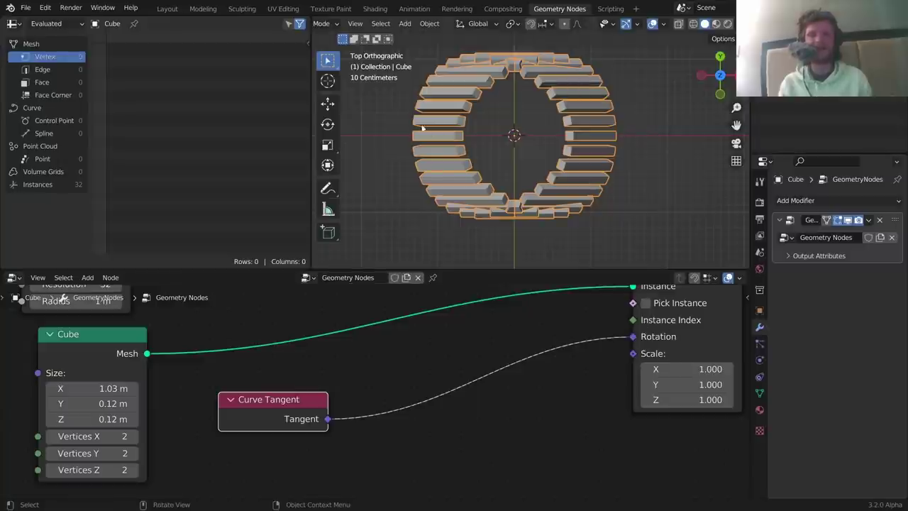
# Add an Align Euler to Vector node between Curve Tangent and Instance on Points, with the tangent feeding its Vector input.
pyautogui.hotkey('shift', 'a')
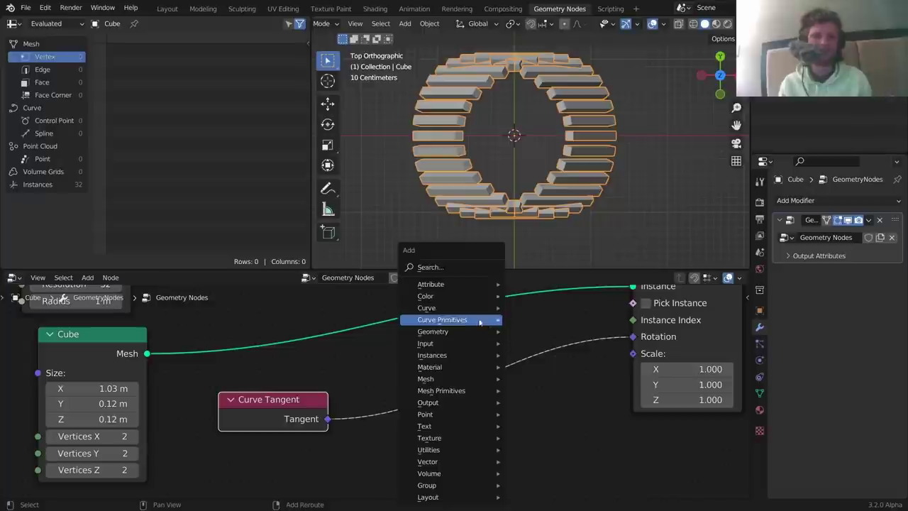
pyautogui.click(439, 265)
pyautogui.write('align')
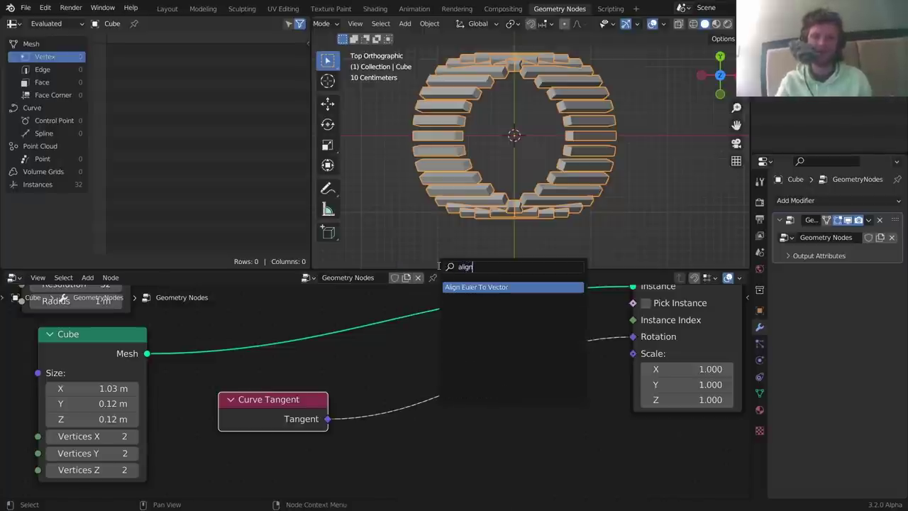
pyautogui.press('Return')
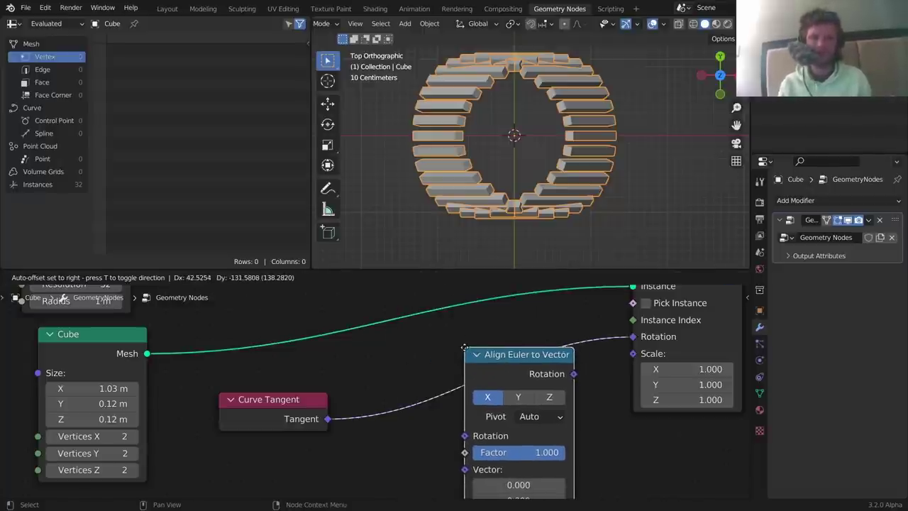
pyautogui.click(456, 345)
pyautogui.moveTo(434, 424); pyautogui.dragTo(441, 396, button='middle')
pyautogui.moveTo(461, 400); pyautogui.dragTo(464, 428)
# Compare the alignment axes in the Align Euler to Vector node and set the axis to Y.
pyautogui.click(515, 359)
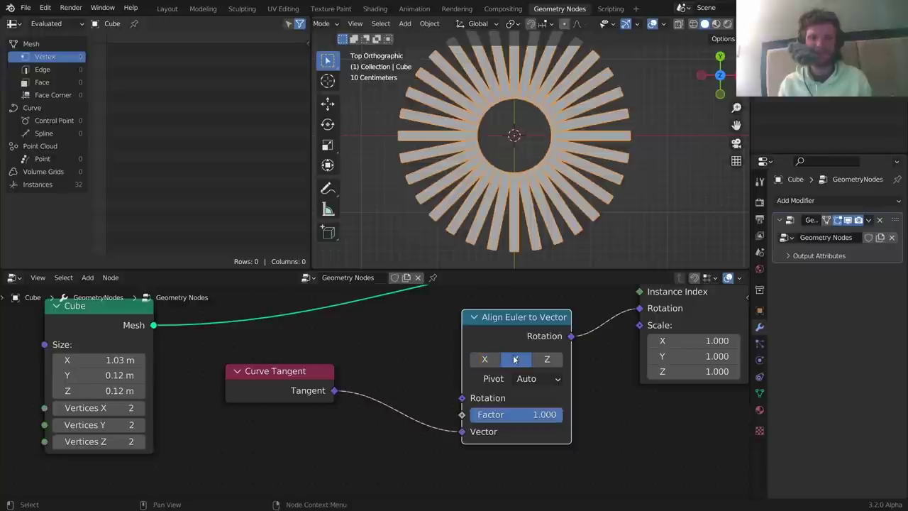
pyautogui.click(547, 360)
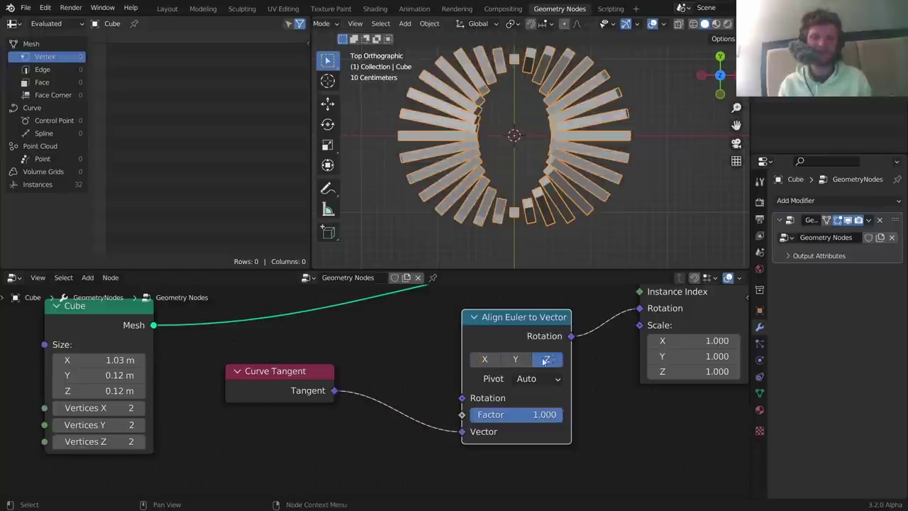
pyautogui.click(485, 359)
pyautogui.click(516, 360)
# Preview the Curve Circle node's output on its own and examine the circle in the viewport.
pyautogui.scroll(-3, 600, 176)
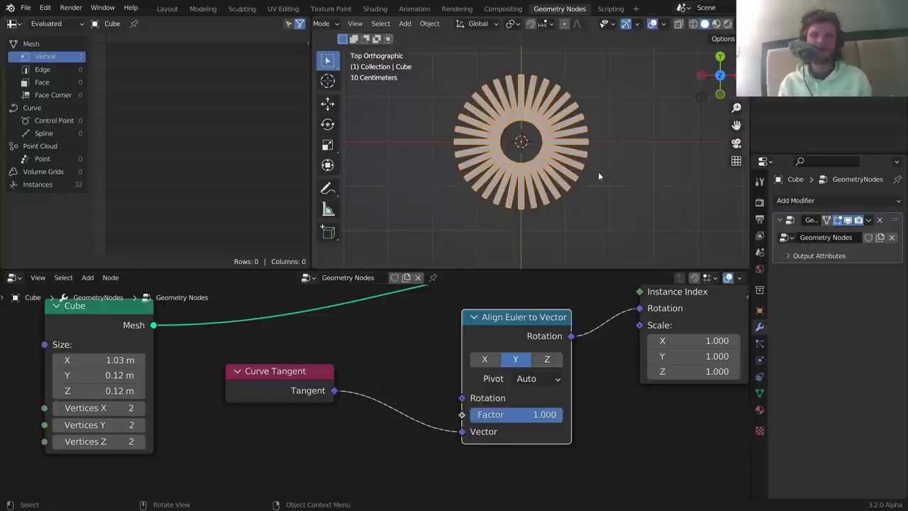
pyautogui.scroll(-3, 289, 355)
pyautogui.moveTo(217, 304); pyautogui.dragTo(247, 340, button='middle')
pyautogui.keyDown('ctrl'); pyautogui.keyDown('shift'); pyautogui.click(244, 334); pyautogui.keyUp('shift'); pyautogui.keyUp('ctrl')
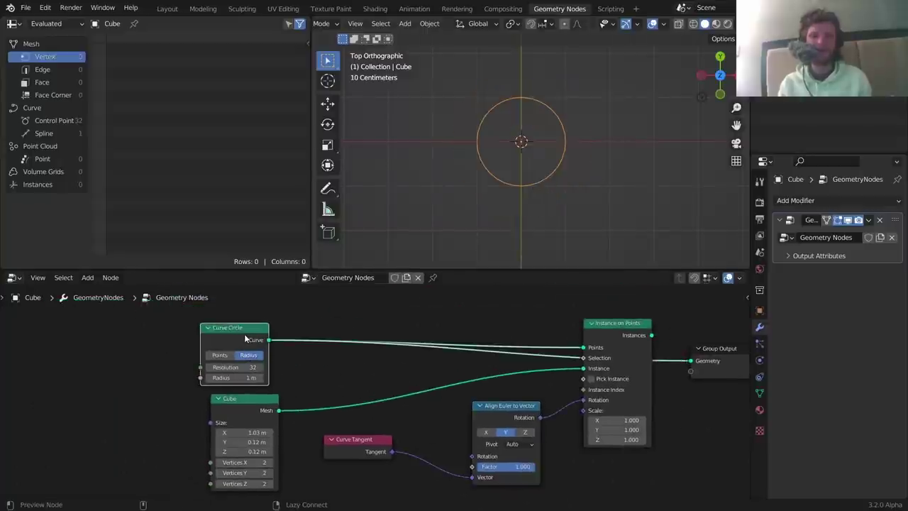
pyautogui.scroll(4, 608, 148)
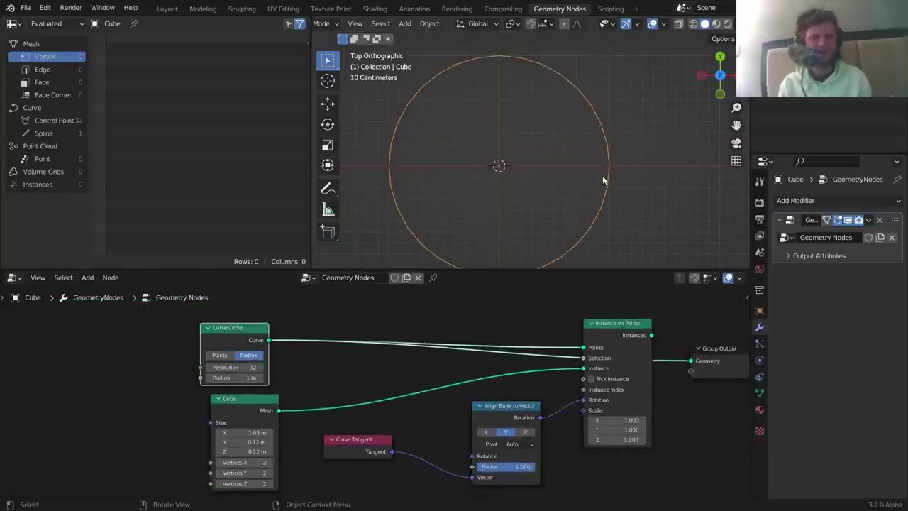
pyautogui.scroll(-1, 602, 176)
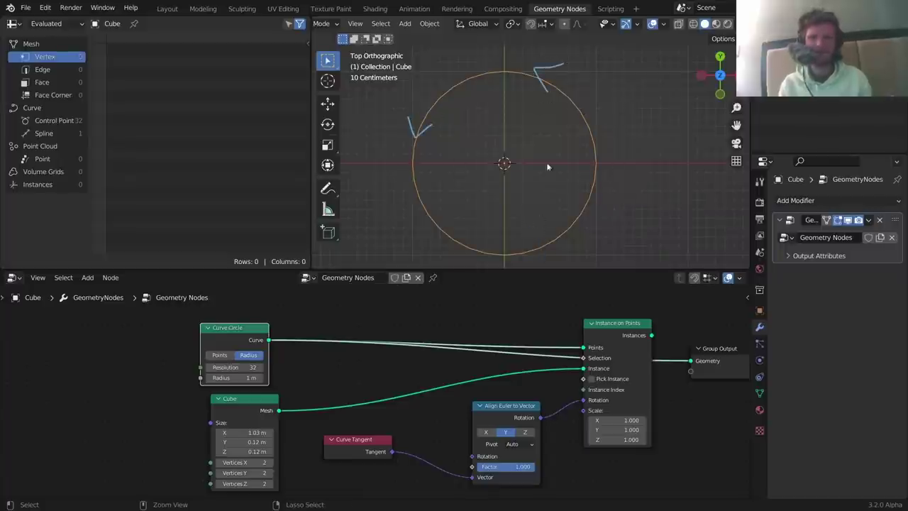
# Undo the arrow annotations and sketch freehand tangent lines around the circle in the viewport.
pyautogui.hotkey('ctrl', 'z')
pyautogui.hotkey('ctrl', 'z')
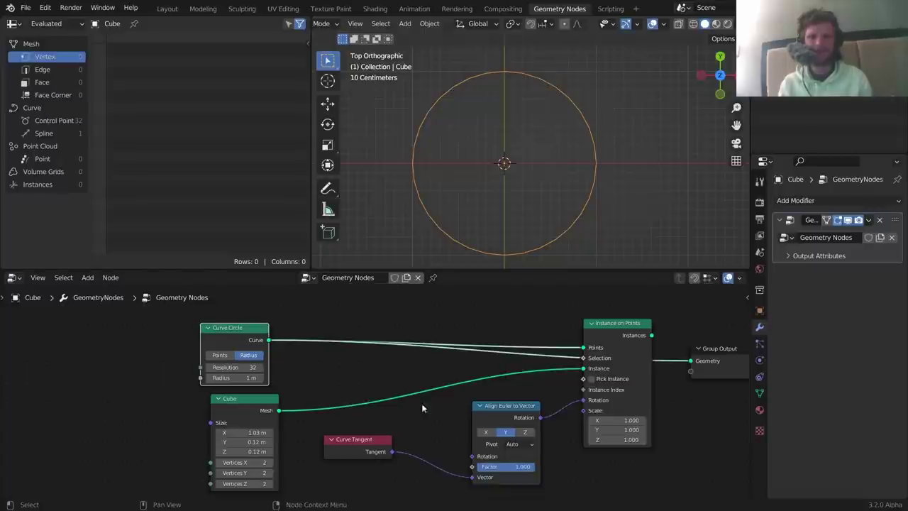
pyautogui.moveTo(362, 440); pyautogui.dragTo(345, 435)
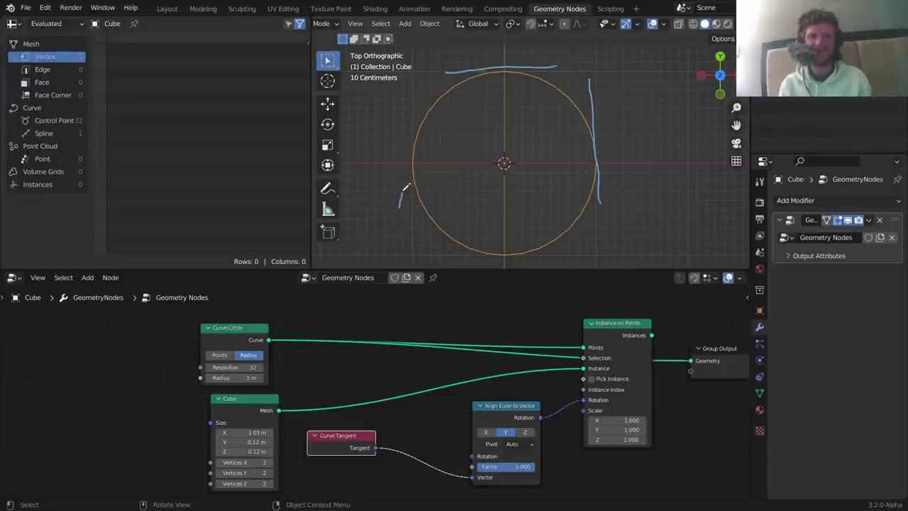
pyautogui.moveTo(399, 207); pyautogui.dragTo(417, 158)
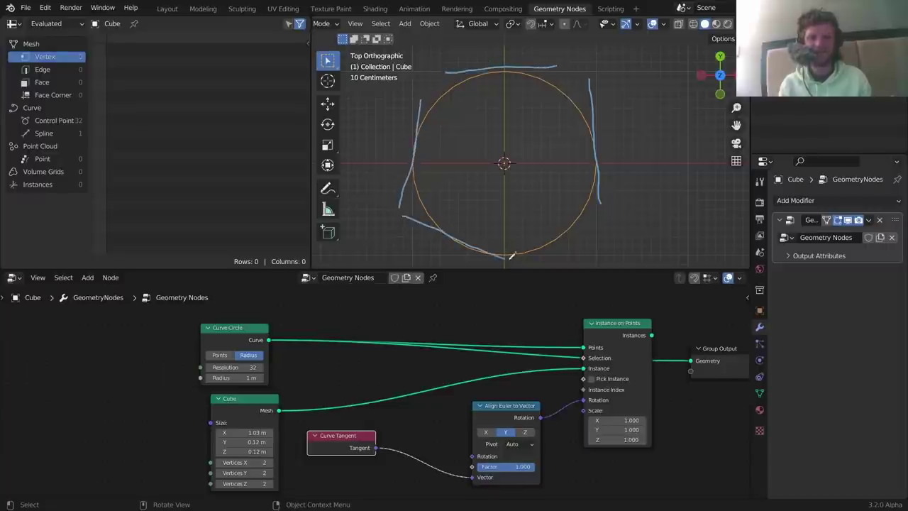
pyautogui.scroll(-3, 530, 188)
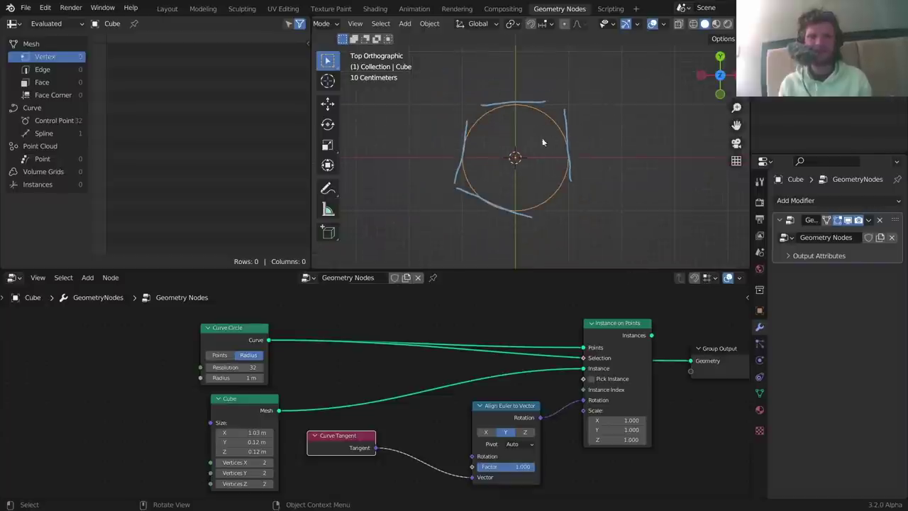
pyautogui.scroll(2, 545, 124)
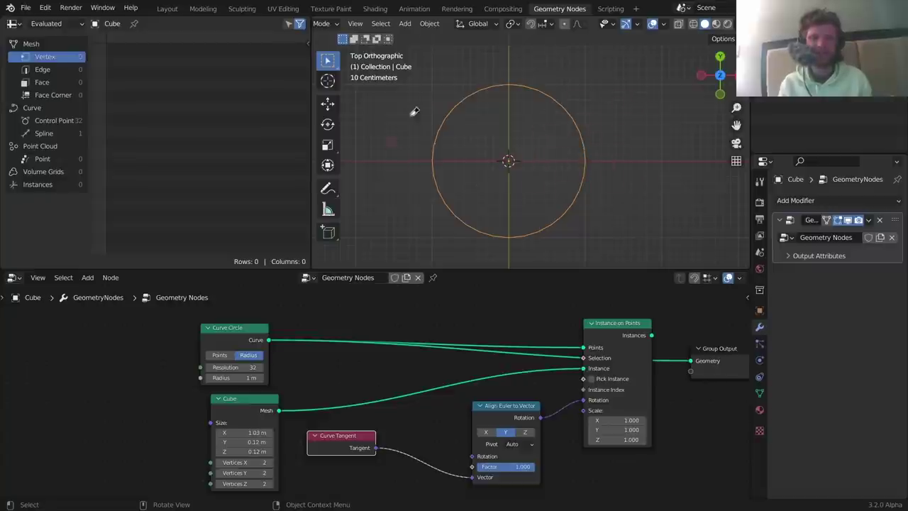
# Preview the Instance on Points output again and examine the ring of cubes at an angle.
pyautogui.keyDown('alt'); pyautogui.keyDown('shift'); pyautogui.click(619, 334); pyautogui.keyUp('shift'); pyautogui.keyUp('alt')
pyautogui.scroll(-1, 543, 175)
pyautogui.moveTo(534, 182)
pyautogui.mouseDown(button='middle')
pyautogui.moveTo(551, 139)
pyautogui.moveTo(549, 173)
pyautogui.mouseUp(button='middle')
pyautogui.moveTo(246, 380); pyautogui.dragTo(284, 367)
pyautogui.hotkey('ctrl', 'z')
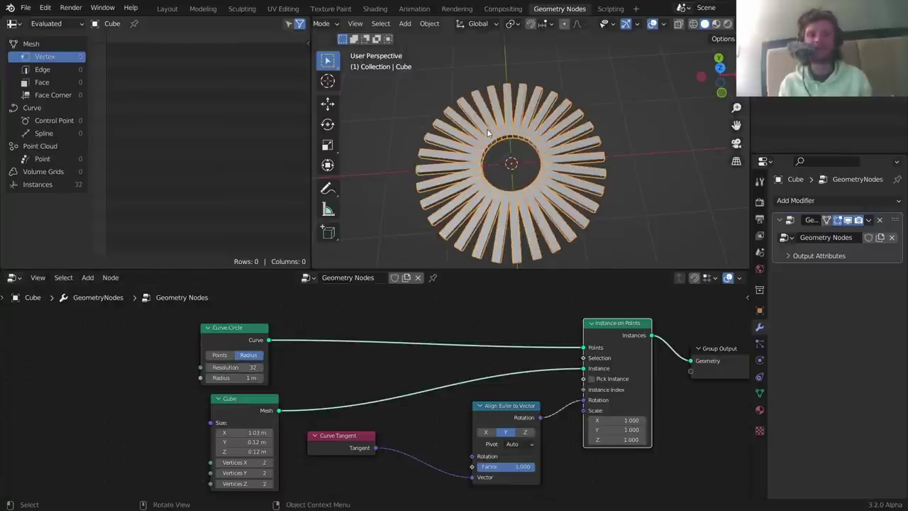
# Move the Group Output node farther out and insert a Rotate Instances node between Instance on Points and Group Output.
pyautogui.moveTo(626, 374); pyautogui.dragTo(402, 357, button='middle')
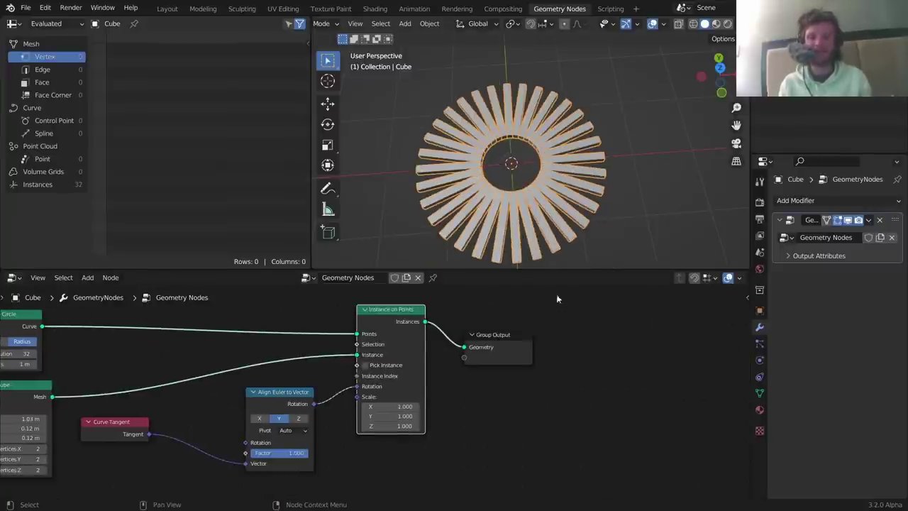
pyautogui.click(720, 68)
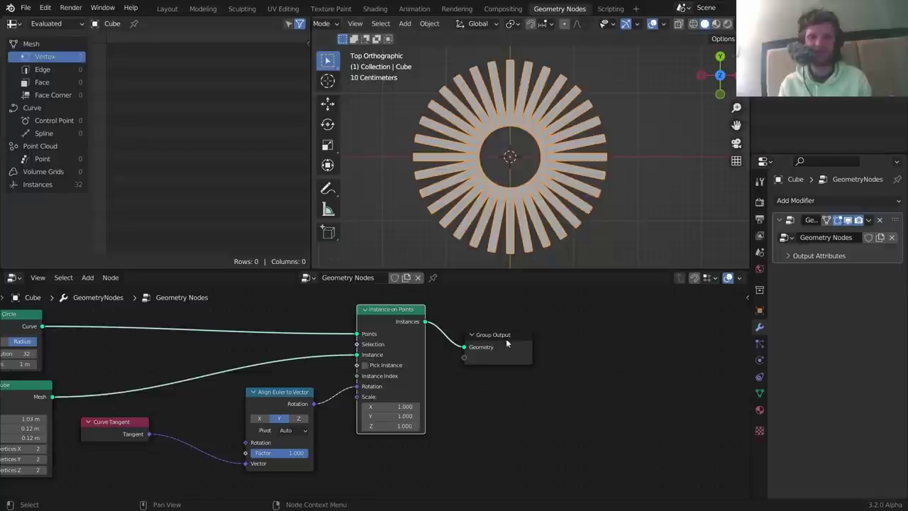
pyautogui.moveTo(507, 344); pyautogui.dragTo(702, 355)
pyautogui.moveTo(593, 345); pyautogui.dragTo(463, 363, button='middle')
pyautogui.hotkey('shift', 'a')
pyautogui.click(353, 269)
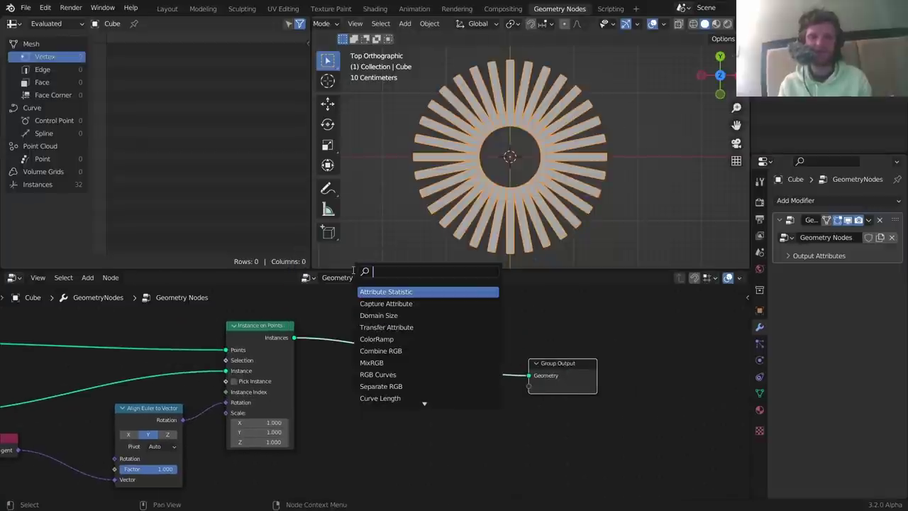
pyautogui.write('rotate')
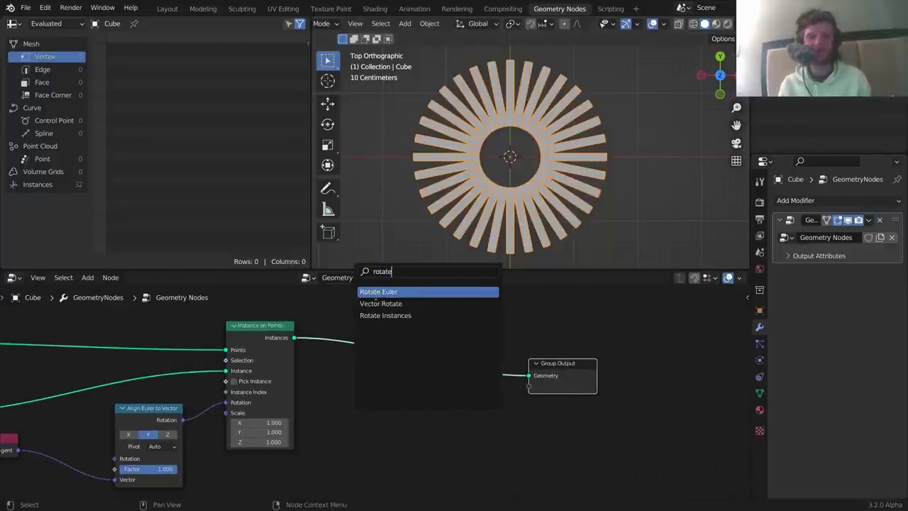
pyautogui.click(398, 315)
pyautogui.click(425, 349)
# Preview the outputs along the node chain, comparing Instance on Points with Rotate Instances.
pyautogui.moveTo(286, 353); pyautogui.dragTo(405, 361, button='middle')
pyautogui.click(361, 334)
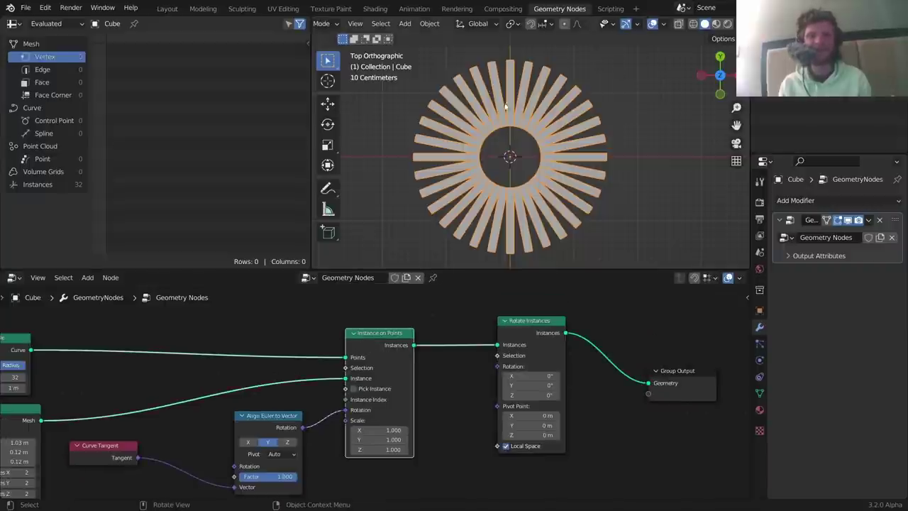
pyautogui.moveTo(121, 391); pyautogui.dragTo(252, 367, button='middle')
pyautogui.keyDown('ctrl'); pyautogui.keyDown('shift'); pyautogui.click(148, 385); pyautogui.keyUp('shift'); pyautogui.keyUp('ctrl')
pyautogui.moveTo(578, 340); pyautogui.dragTo(491, 354, button='middle')
pyautogui.keyDown('ctrl'); pyautogui.keyDown('shift'); pyautogui.click(431, 330); pyautogui.keyUp('shift'); pyautogui.keyUp('ctrl')
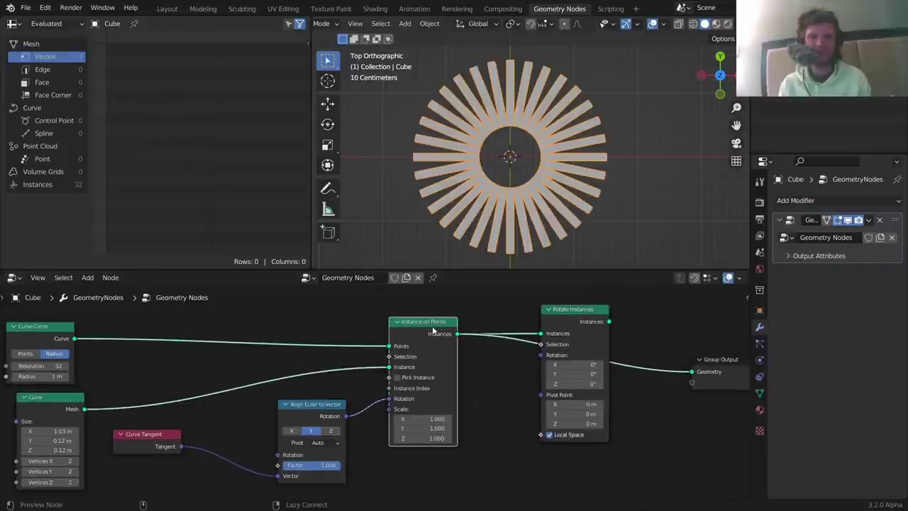
pyautogui.moveTo(553, 332); pyautogui.dragTo(395, 332, button='middle')
pyautogui.keyDown('ctrl'); pyautogui.keyDown('shift'); pyautogui.click(422, 314); pyautogui.keyUp('shift'); pyautogui.keyUp('ctrl')
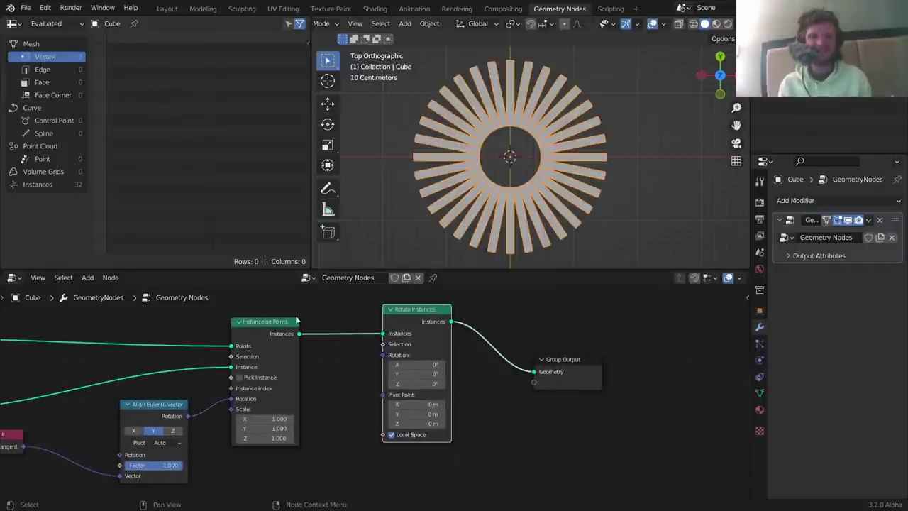
# Try rotating the instances about X, Y (255°) and Z in turn in the Rotate Instances node, discarding each trial.
pyautogui.moveTo(418, 364); pyautogui.dragTo(477, 364)
pyautogui.hotkey('ctrl', 'z')
pyautogui.moveTo(401, 374); pyautogui.dragTo(479, 374)
pyautogui.press('Escape')
pyautogui.moveTo(537, 156); pyautogui.dragTo(537, 90, button='middle')
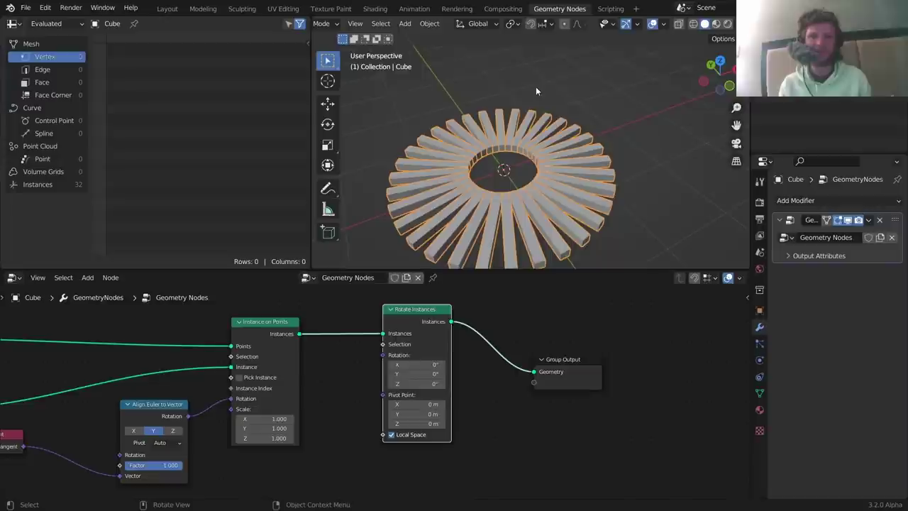
pyautogui.moveTo(423, 372); pyautogui.dragTo(470, 373)
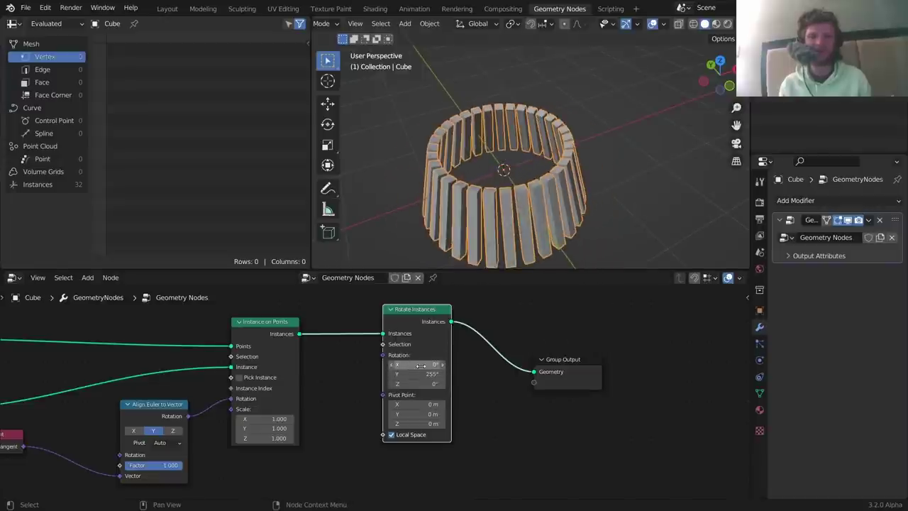
pyautogui.hotkey('ctrl', 'z')
pyautogui.moveTo(418, 384)
pyautogui.mouseDown()
pyautogui.moveTo(383, 384)
pyautogui.moveTo(475, 383)
pyautogui.moveTo(429, 374)
pyautogui.mouseUp()
pyautogui.press('Escape')
pyautogui.press('Escape')
pyautogui.hotkey('ctrl', 'z')
# Move the Rotate Instances and Group Output nodes together farther away from Instance on Points.
pyautogui.scroll(-4, 474, 379)
pyautogui.moveTo(595, 436); pyautogui.dragTo(323, 316)
pyautogui.press('g')
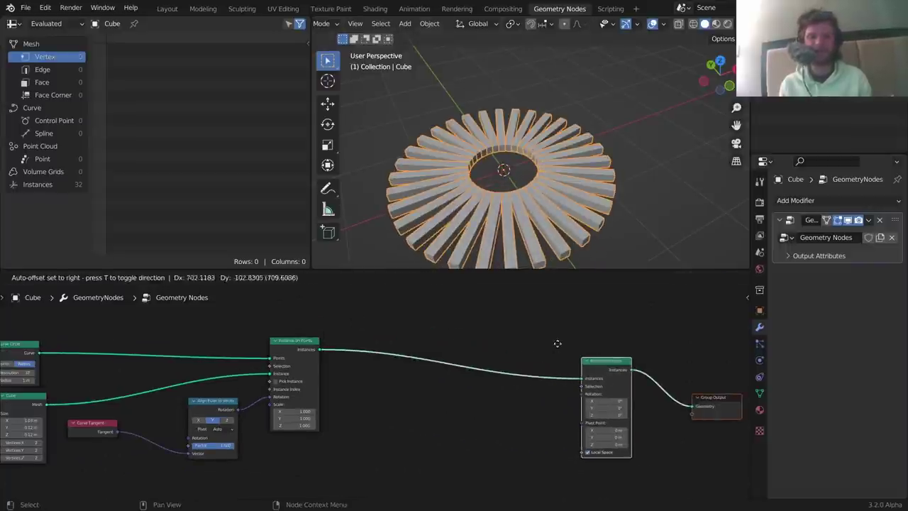
pyautogui.click(558, 343)
pyautogui.click(536, 352)
# Add a Combine XYZ node and connect its Vector output to the Rotation input of Rotate Instances.
pyautogui.scroll(2, 529, 354)
pyautogui.scroll(4, 537, 397)
pyautogui.moveTo(537, 397); pyautogui.dragTo(419, 376, button='middle')
pyautogui.scroll(4, 405, 381)
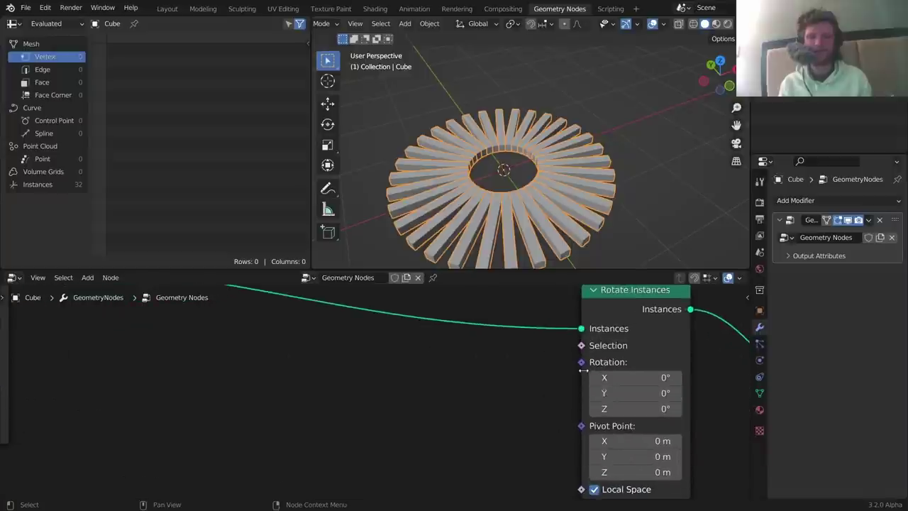
pyautogui.moveTo(581, 363); pyautogui.dragTo(475, 378)
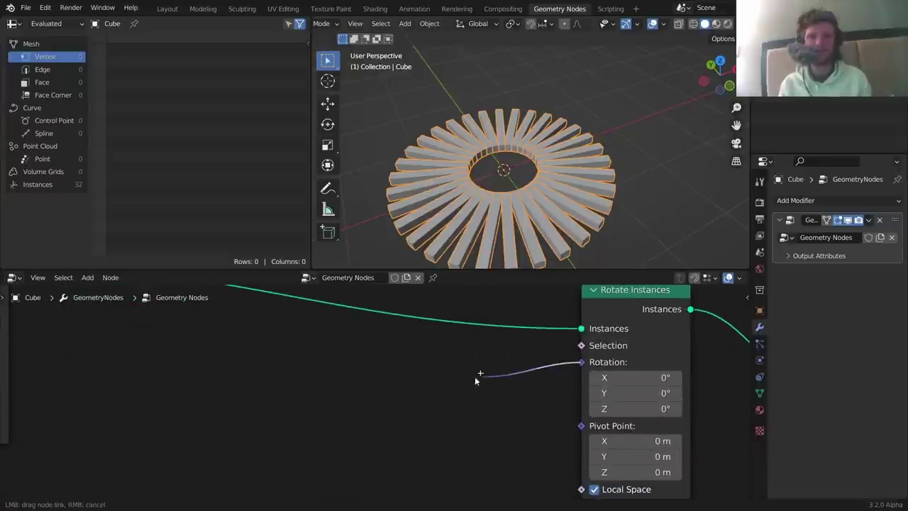
pyautogui.moveTo(546, 381); pyautogui.dragTo(347, 374)
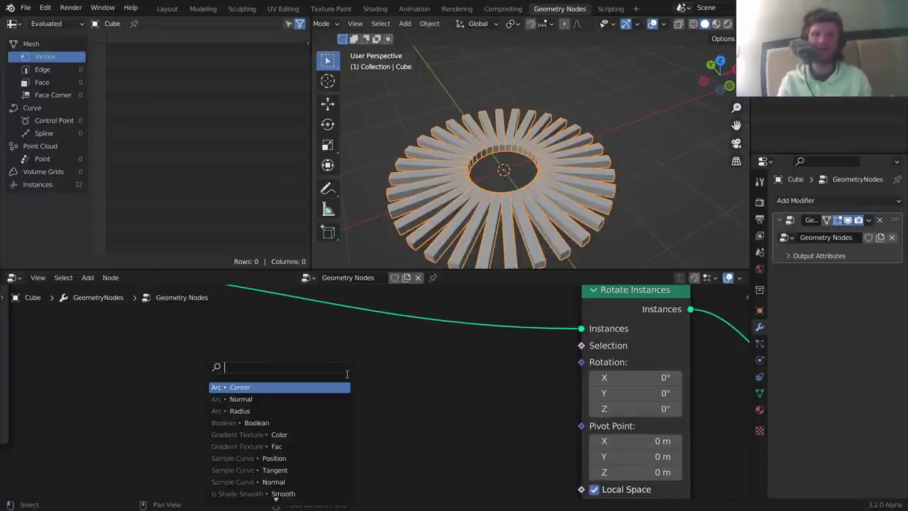
pyautogui.write('combine')
pyautogui.press('Down')
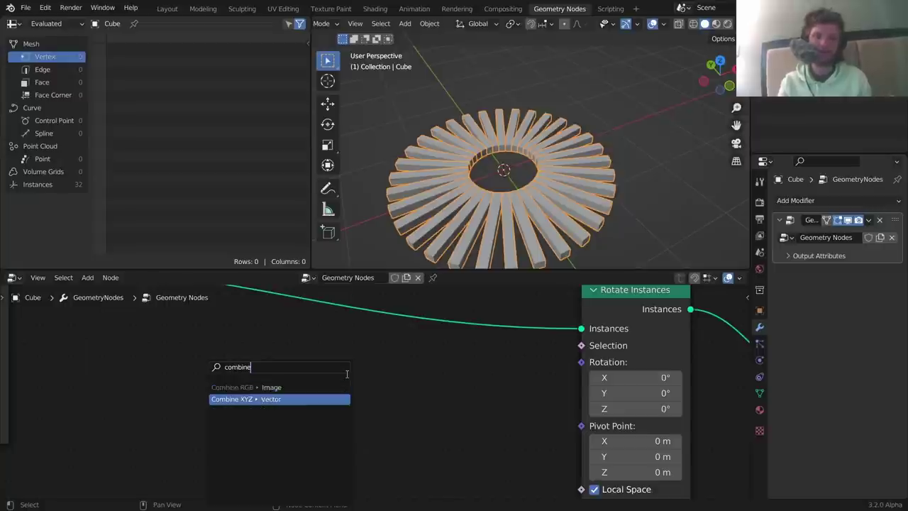
pyautogui.press('Return')
pyautogui.click(465, 367)
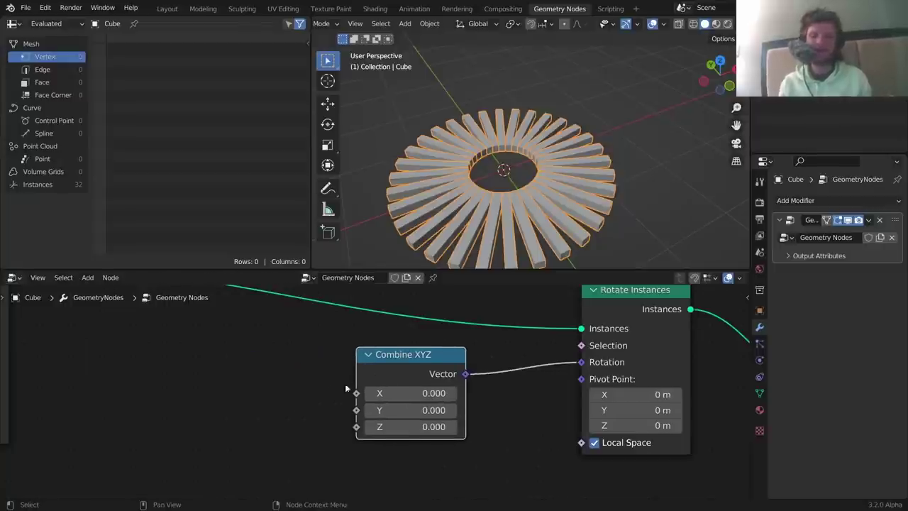
# Try adjusting the Y value of the Combine XYZ node, and undo the change.
pyautogui.moveTo(346, 388); pyautogui.dragTo(435, 354, button='middle')
pyautogui.scroll(1, 448, 365)
pyautogui.moveTo(493, 376); pyautogui.dragTo(456, 376)
pyautogui.hotkey('ctrl', 'z')
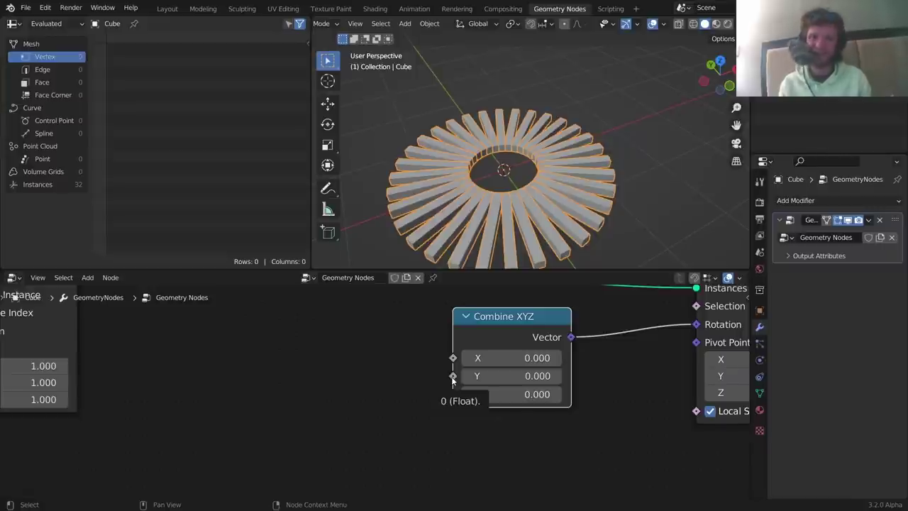
# Add a Scene Time node with Seconds driving the Y input of Combine XYZ, and play the animation.
pyautogui.moveTo(451, 376); pyautogui.dragTo(361, 348)
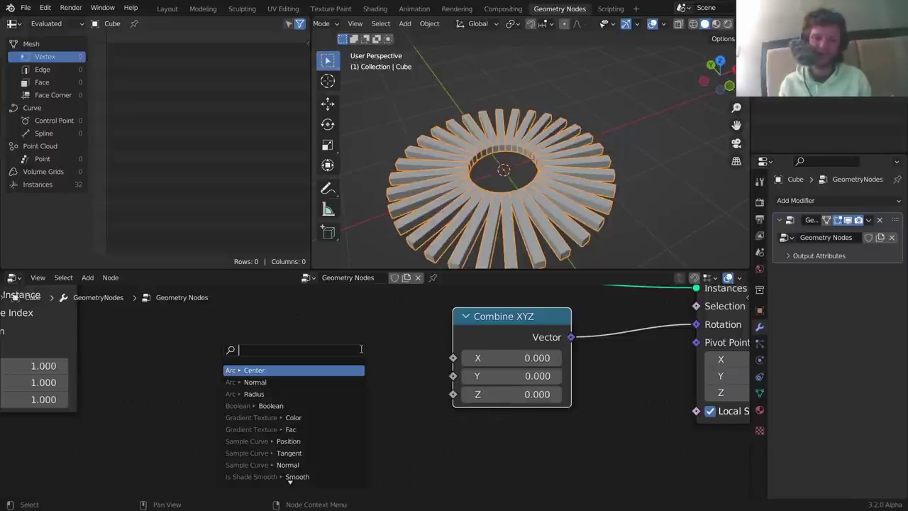
pyautogui.write('time')
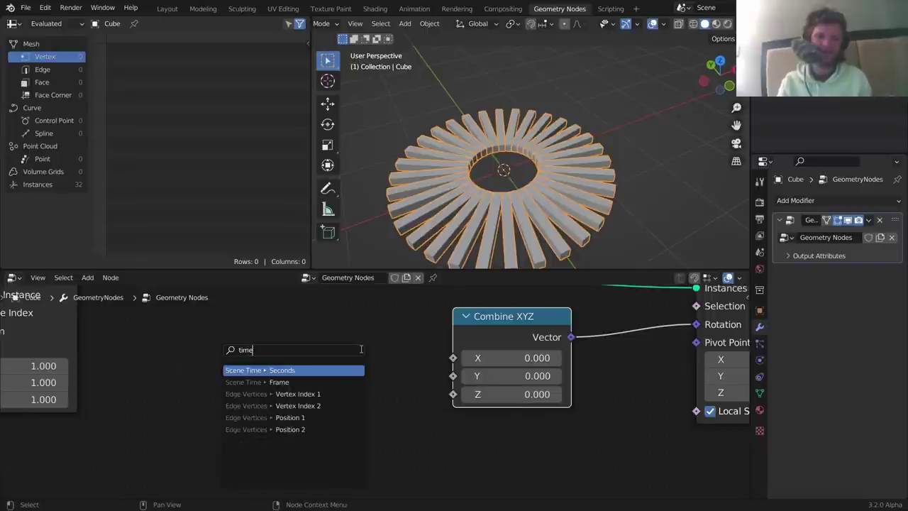
pyautogui.press('Return')
pyautogui.click(361, 349)
pyautogui.press('space')
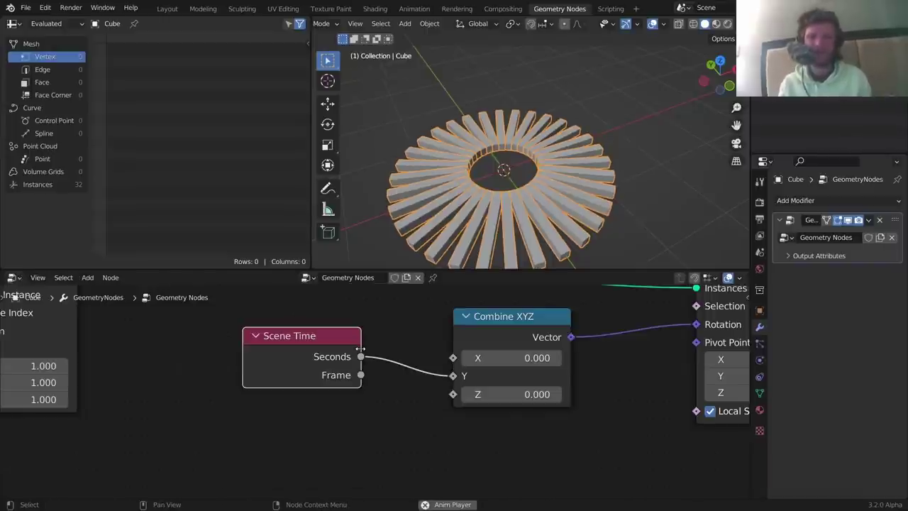
# Try a scene frame rate of 60 fps and Scene Time's Frame output as the Y rotation driver, undoing the Frame link.
pyautogui.click(759, 218)
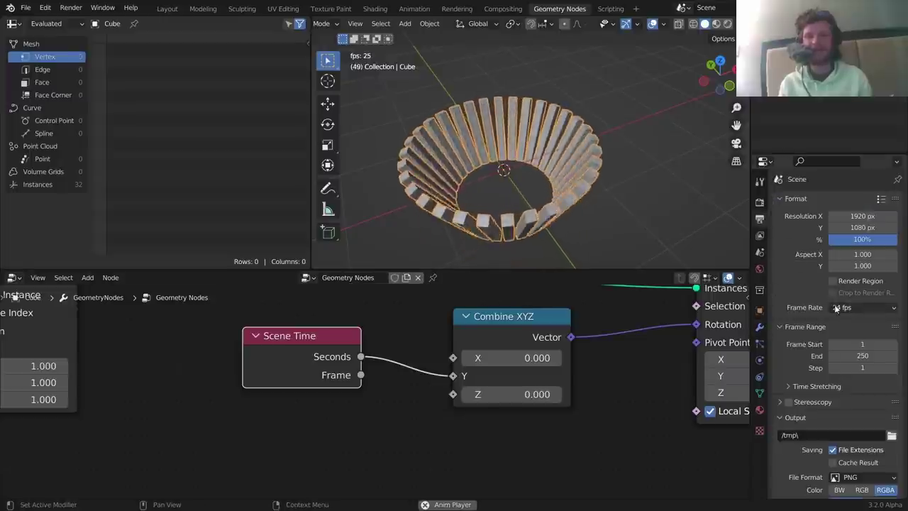
pyautogui.click(837, 312)
pyautogui.click(858, 399)
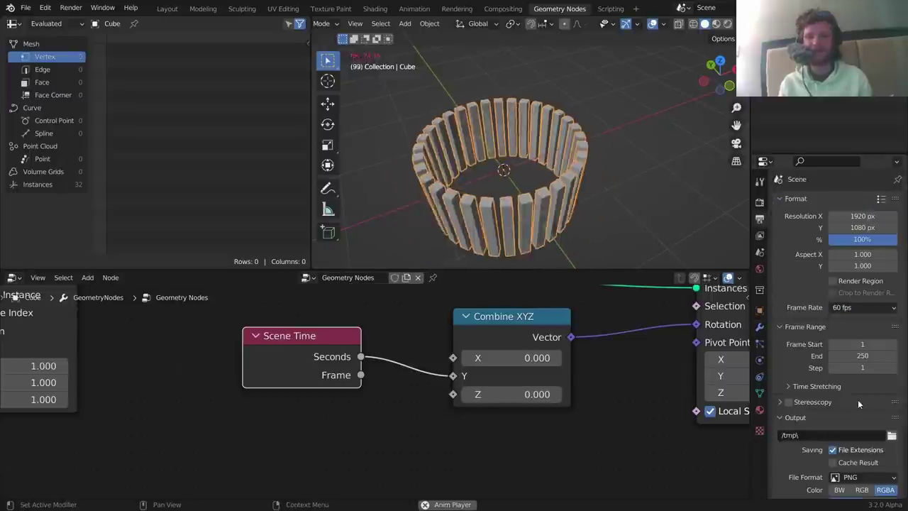
pyautogui.click(841, 307)
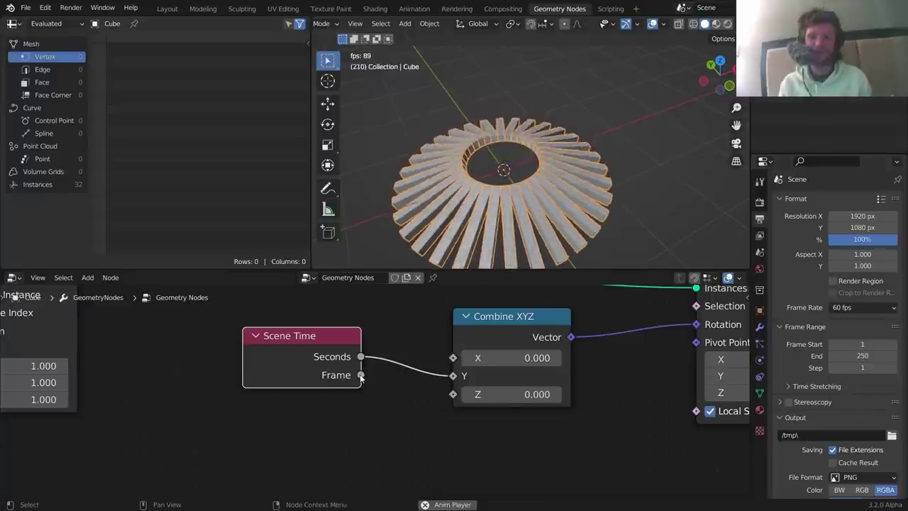
pyautogui.moveTo(360, 374); pyautogui.dragTo(452, 378)
pyautogui.hotkey('ctrl', 'z')
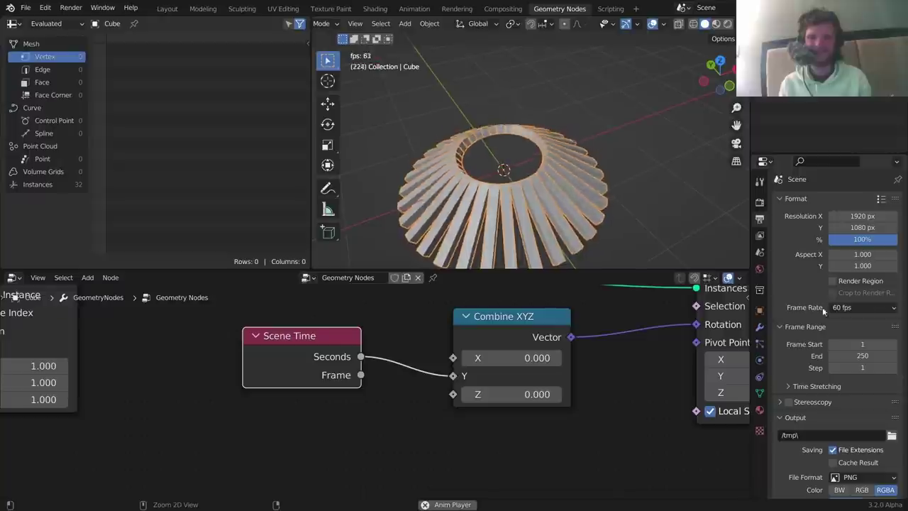
# Set the scene's frame rate to 30 fps.
pyautogui.click(863, 311)
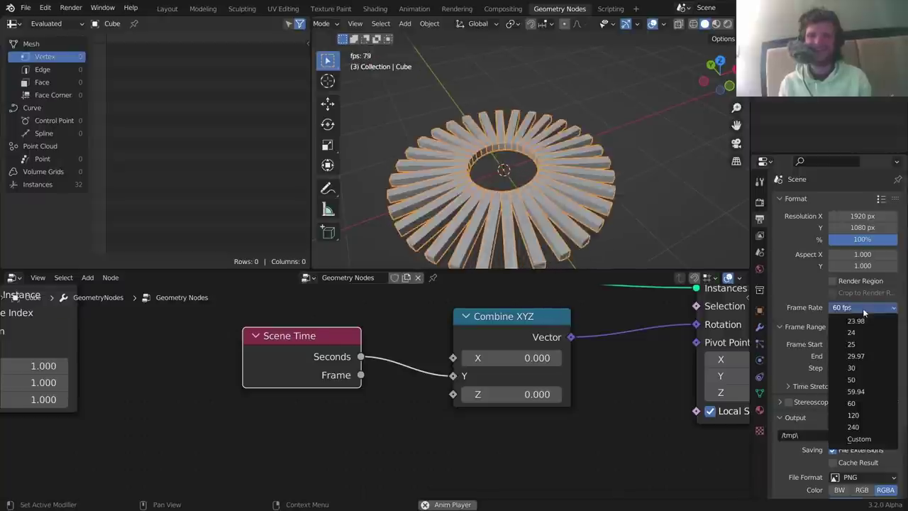
pyautogui.click(857, 368)
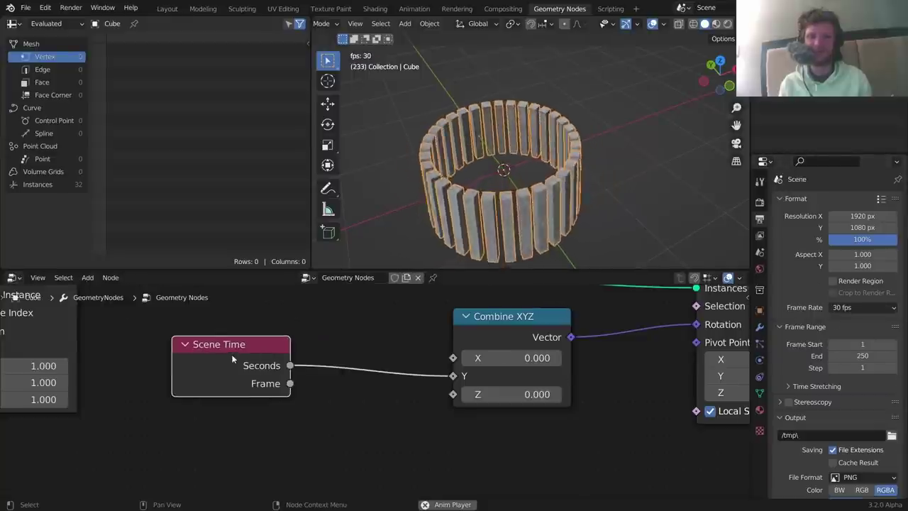
# Spread Scene Time apart from the Combine XYZ, Rotate Instances and Group Output nodes to make room between them, and stop the playback.
pyautogui.moveTo(233, 359); pyautogui.dragTo(218, 362)
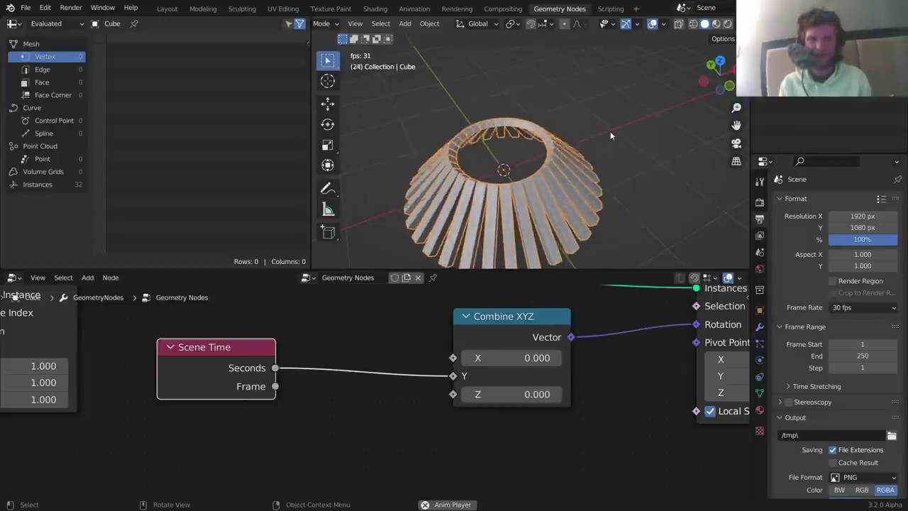
pyautogui.scroll(-11, 549, 344)
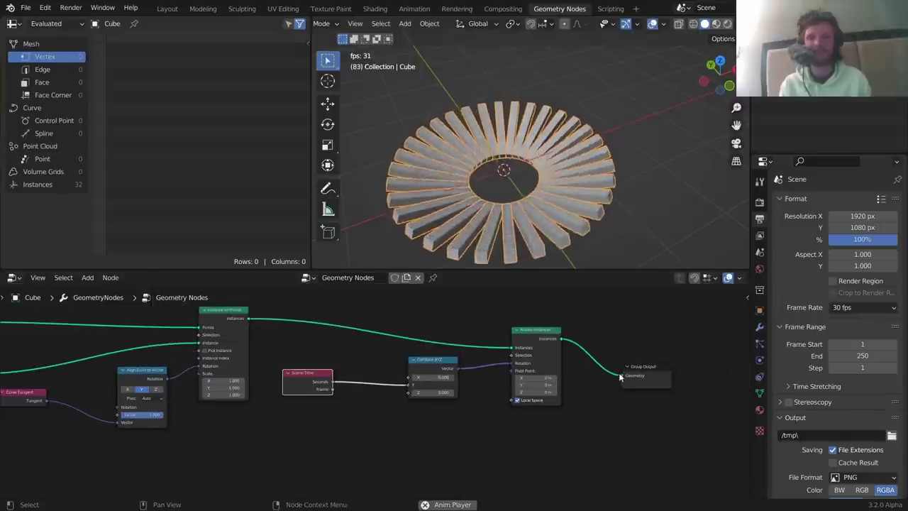
pyautogui.moveTo(674, 432); pyautogui.dragTo(461, 327)
pyautogui.scroll(2, 460, 325)
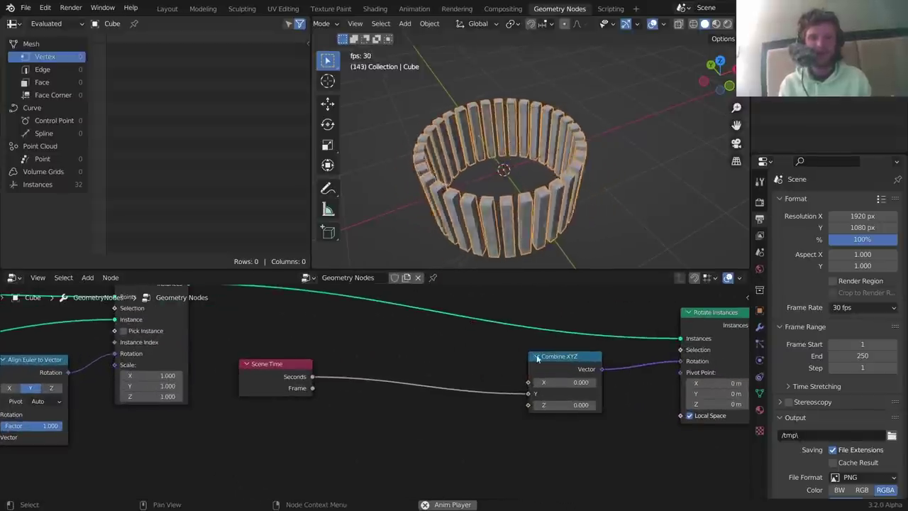
pyautogui.hotkey('shift', 'a')
pyautogui.press('Escape')
pyautogui.press('space')
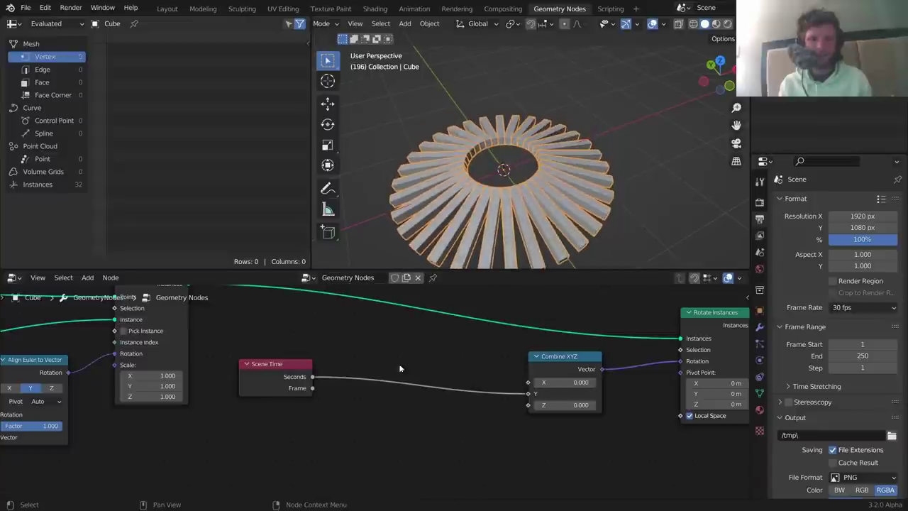
pyautogui.moveTo(276, 366); pyautogui.dragTo(251, 361)
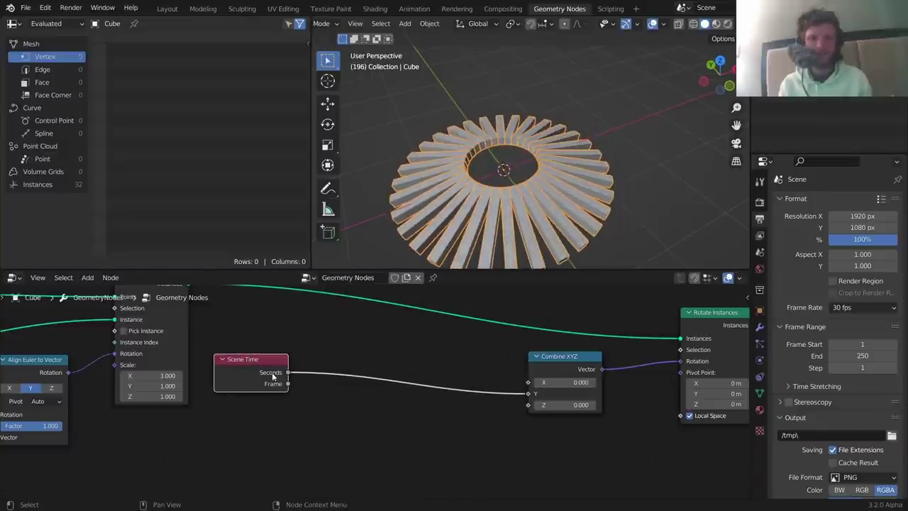
pyautogui.press('space')
pyautogui.press('space')
# Insert a Math node set to Add on the link between Scene Time's Seconds and Combine XYZ's Y.
pyautogui.hotkey('shift', 'a')
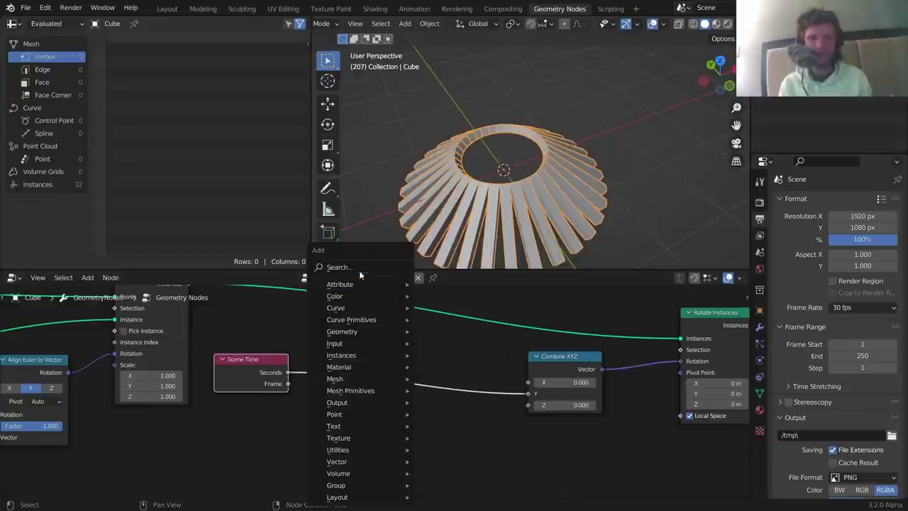
pyautogui.click(362, 271)
pyautogui.write('add')
pyautogui.press('Return')
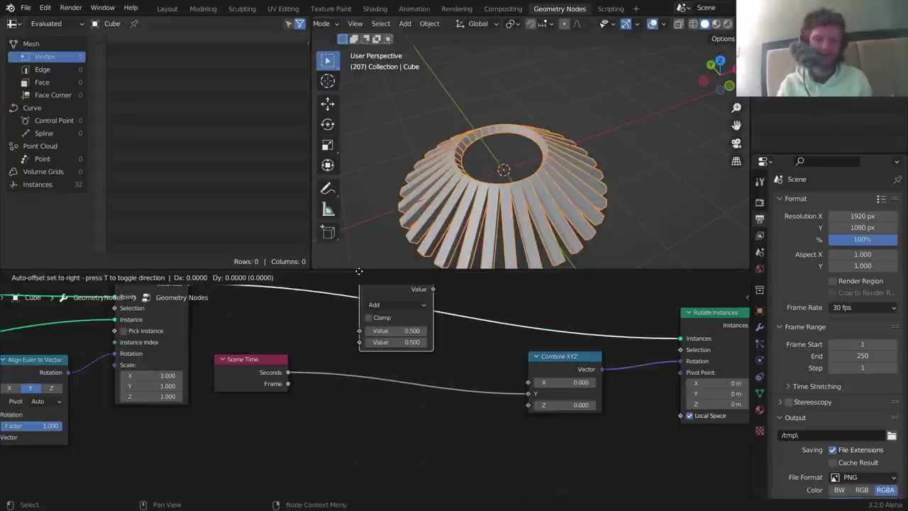
pyautogui.click(400, 373)
# Try raising the Add node's second value to 7.440, and undo the change.
pyautogui.moveTo(407, 406)
pyautogui.mouseDown()
pyautogui.moveTo(439, 407)
pyautogui.moveTo(426, 406)
pyautogui.mouseUp()
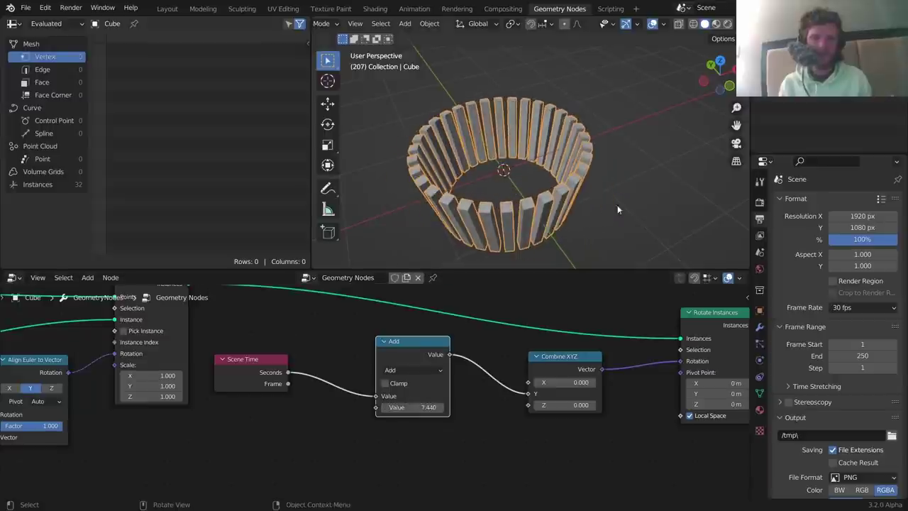
pyautogui.hotkey('ctrl', 'z')
pyautogui.moveTo(294, 327); pyautogui.dragTo(361, 300, button='middle')
pyautogui.hotkey('shift', 'a')
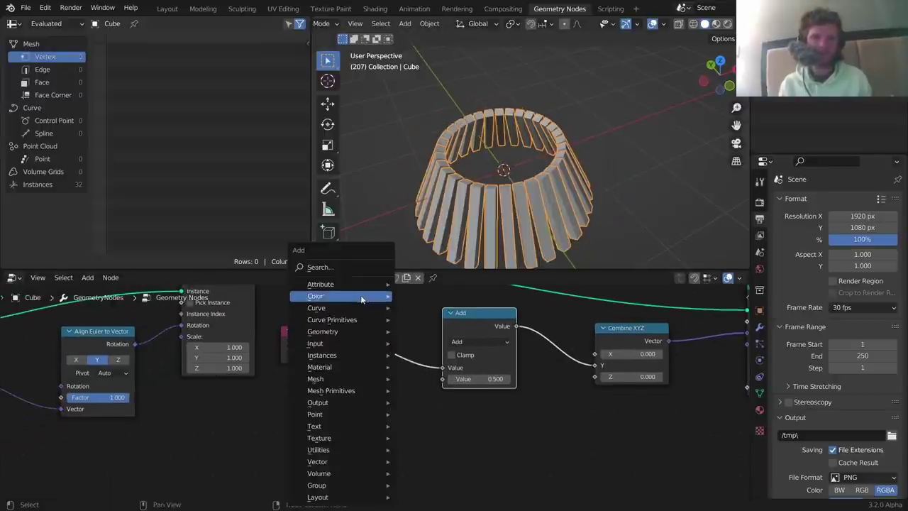
pyautogui.click(347, 267)
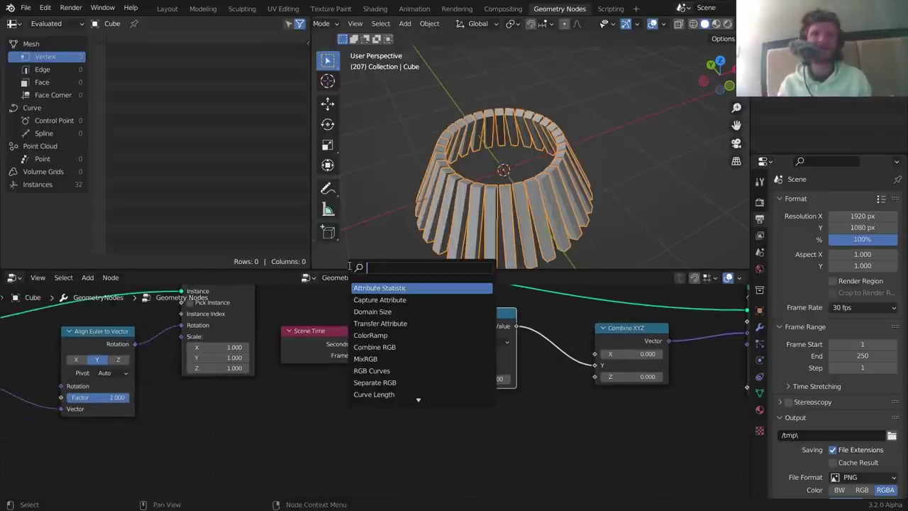
pyautogui.press('Escape')
# Preview the Curve Circle output on its own, and return the preview to Rotate Instances.
pyautogui.scroll(-8, 333, 349)
pyautogui.moveTo(68, 327); pyautogui.dragTo(228, 367, button='middle')
pyautogui.keyDown('ctrl'); pyautogui.keyDown('shift'); pyautogui.click(223, 365); pyautogui.keyUp('shift'); pyautogui.keyUp('ctrl')
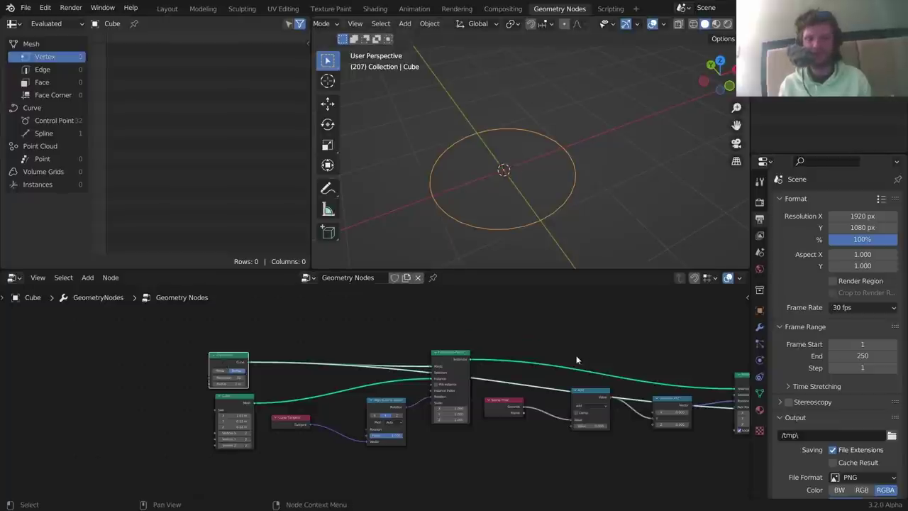
pyautogui.moveTo(611, 378); pyautogui.dragTo(452, 361, button='middle')
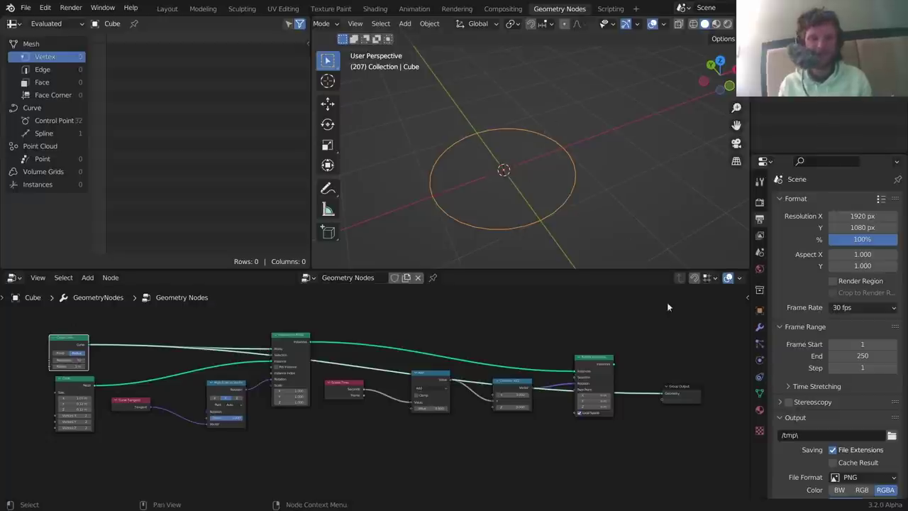
pyautogui.keyDown('ctrl'); pyautogui.keyDown('shift'); pyautogui.click(601, 361); pyautogui.keyUp('shift'); pyautogui.keyUp('ctrl')
pyautogui.scroll(3, 383, 384)
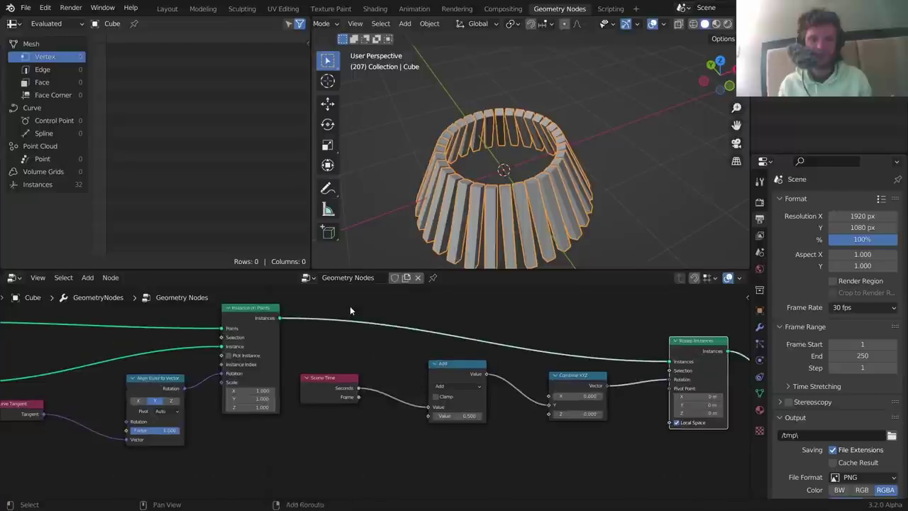
# Add an Index node and place it below the Scene Time node.
pyautogui.hotkey('shift', 'a')
pyautogui.click(323, 264)
pyautogui.write('in')
pyautogui.press('Return')
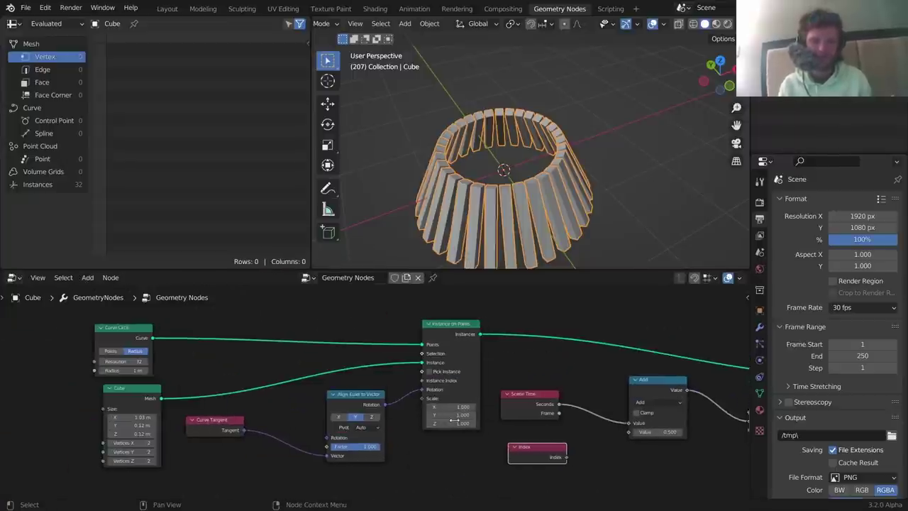
# Examine the Curve Circle's control points in the spreadsheet through a Viewer node, trying a resolution of 21 and undoing it.
pyautogui.moveTo(233, 437); pyautogui.dragTo(438, 454, button='middle')
pyautogui.keyDown('ctrl'); pyautogui.keyDown('shift'); pyautogui.click(139, 337); pyautogui.keyUp('shift'); pyautogui.keyUp('ctrl')
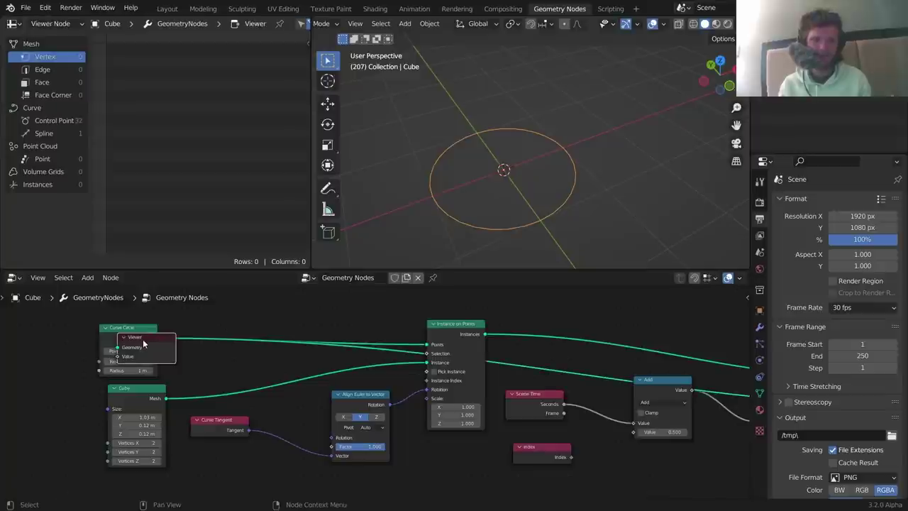
pyautogui.moveTo(143, 305); pyautogui.dragTo(218, 335, button='middle')
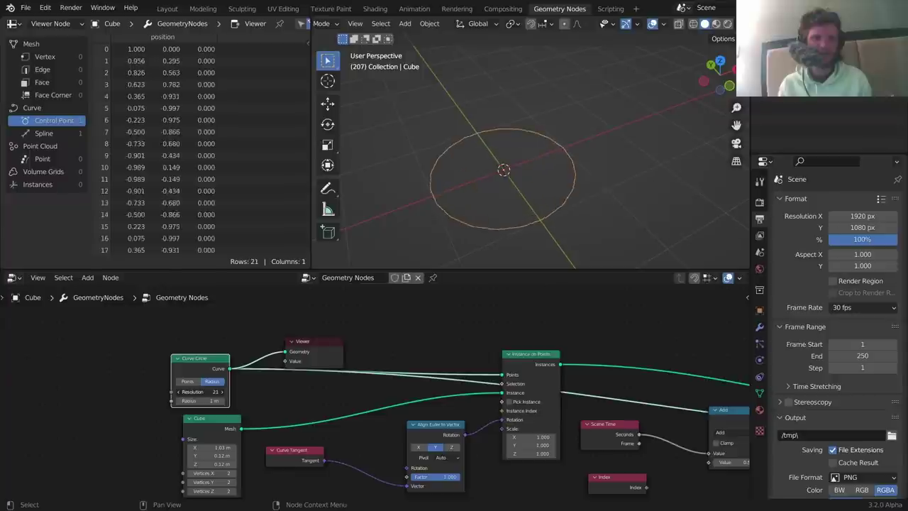
pyautogui.hotkey('ctrl', 'z')
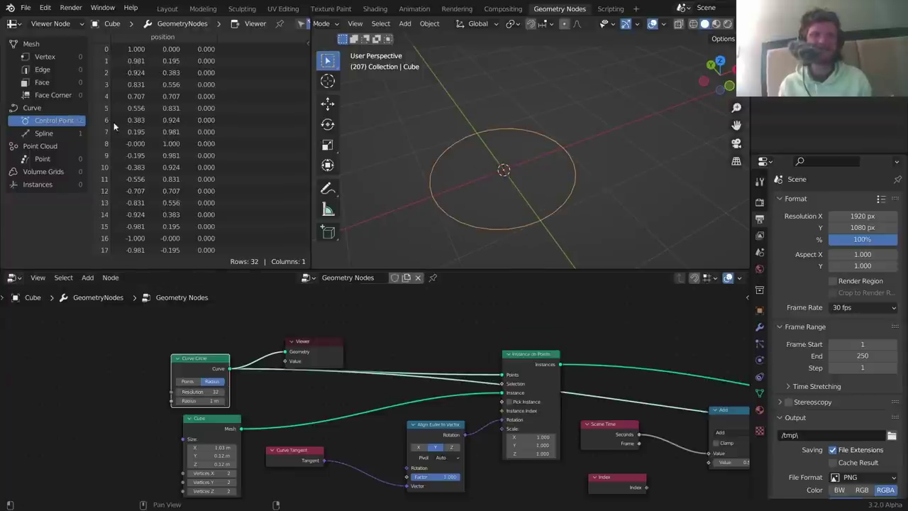
# Return the preview to Rotate Instances and connect the Index node to the Add node's second value.
pyautogui.scroll(-2, 478, 347)
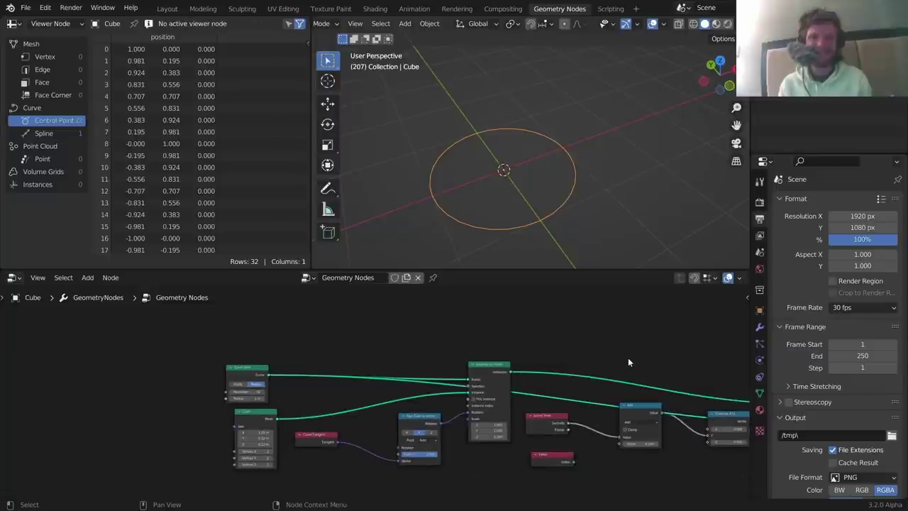
pyautogui.moveTo(628, 360); pyautogui.dragTo(356, 342, button='middle')
pyautogui.keyDown('ctrl'); pyautogui.keyDown('shift'); pyautogui.click(549, 370); pyautogui.keyUp('shift'); pyautogui.keyUp('ctrl')
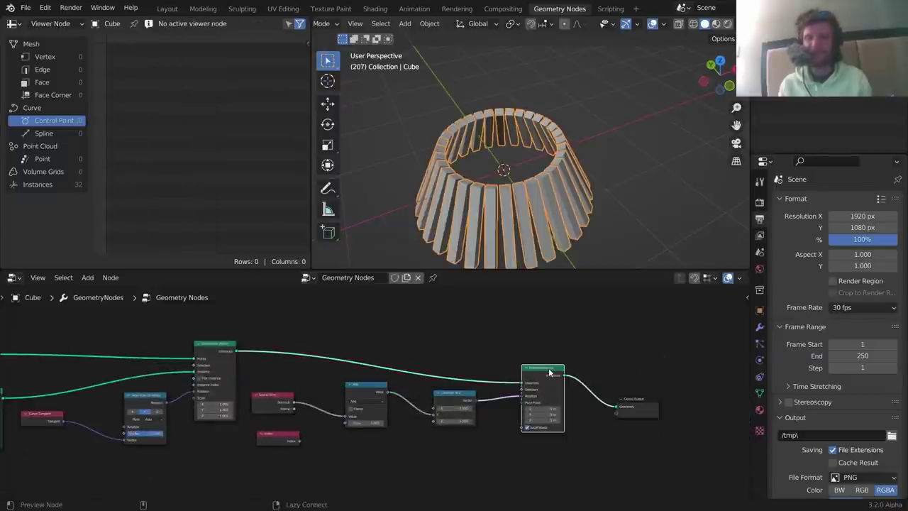
pyautogui.scroll(4, 398, 401)
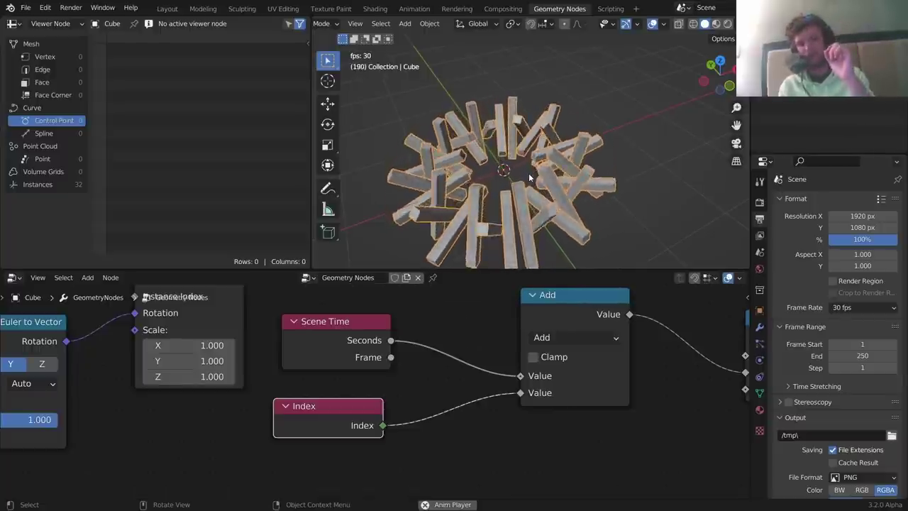
# Examine the playing animation of the index-offset cubes around the circle from several angles.
pyautogui.moveTo(393, 370); pyautogui.dragTo(432, 317, button='middle')
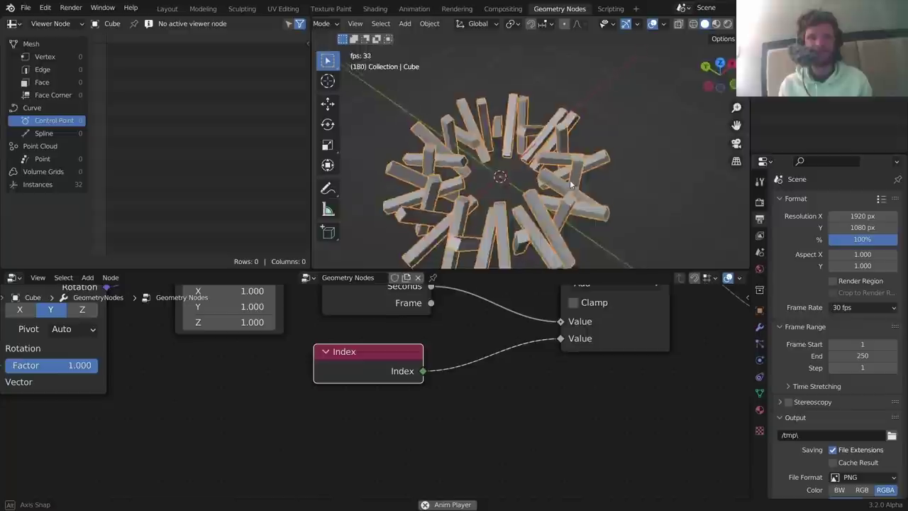
pyautogui.moveTo(570, 179); pyautogui.dragTo(546, 169, button='middle')
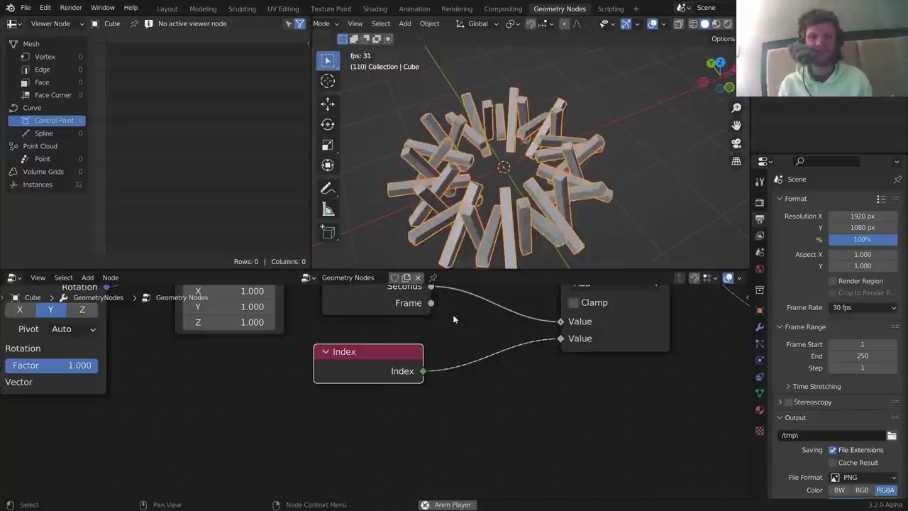
pyautogui.moveTo(358, 351); pyautogui.dragTo(362, 347)
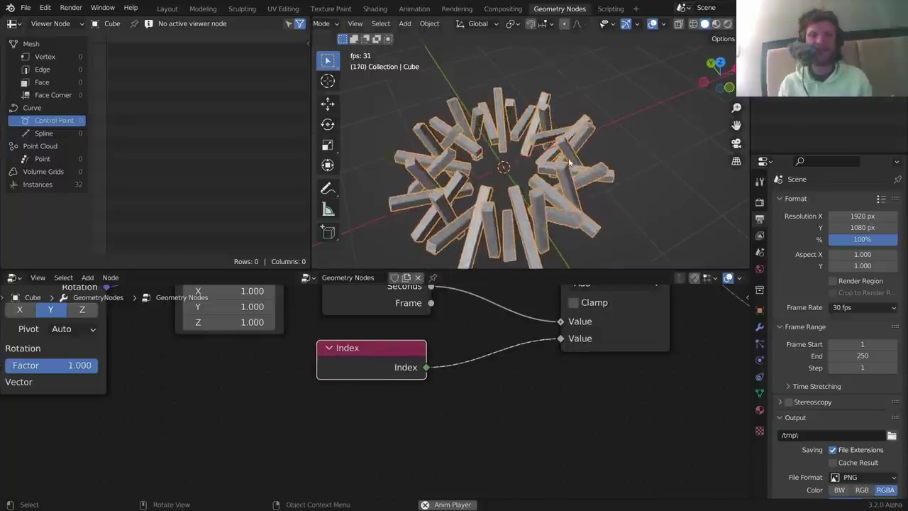
pyautogui.moveTo(538, 169); pyautogui.dragTo(607, 132, button='middle')
pyautogui.scroll(-2, 524, 157)
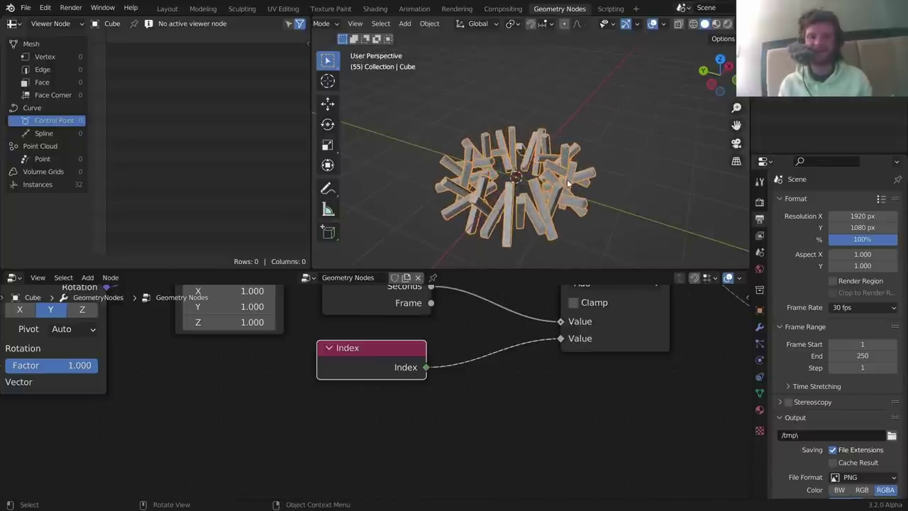
pyautogui.scroll(-14, 499, 353)
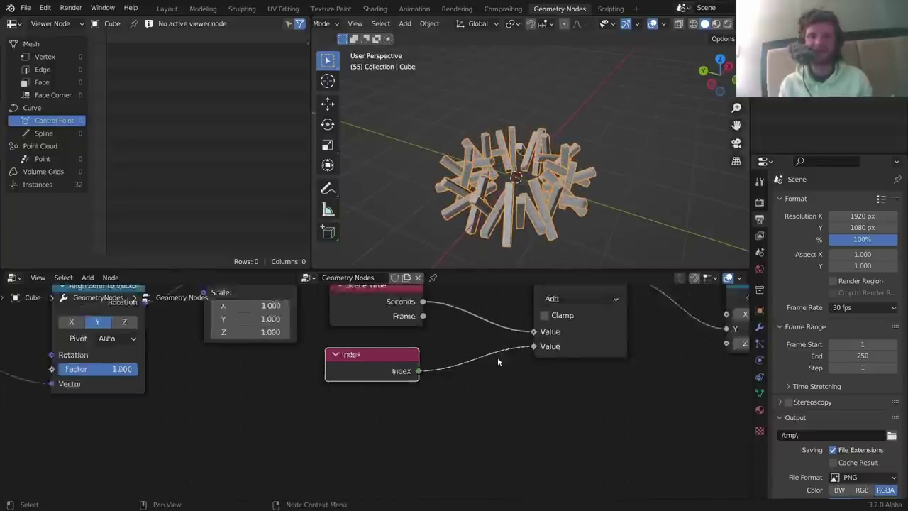
# Set the Curve Circle's radius to 0 m and play the animation.
pyautogui.scroll(1, 177, 337)
pyautogui.moveTo(131, 338); pyautogui.dragTo(368, 373, button='middle')
pyautogui.scroll(5, 369, 375)
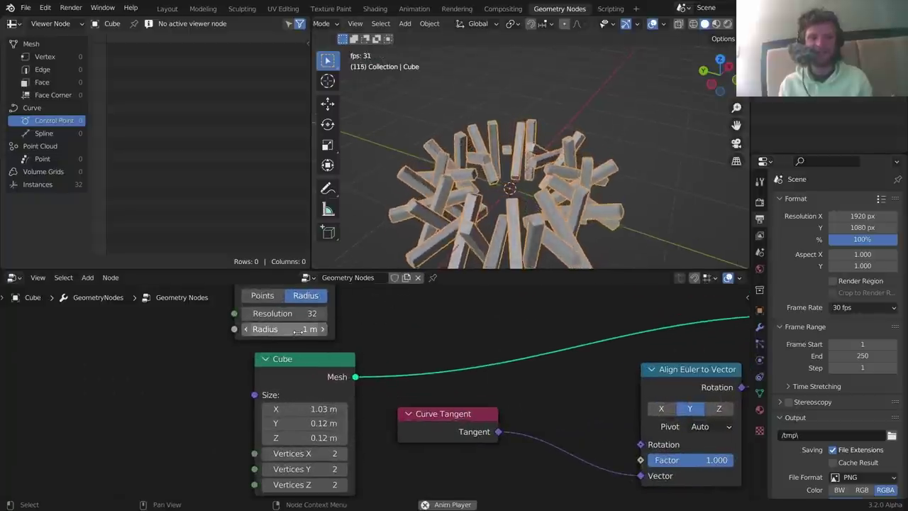
pyautogui.press('space')
pyautogui.moveTo(284, 329); pyautogui.dragTo(244, 328)
pyautogui.write('0')
pyautogui.press('Return')
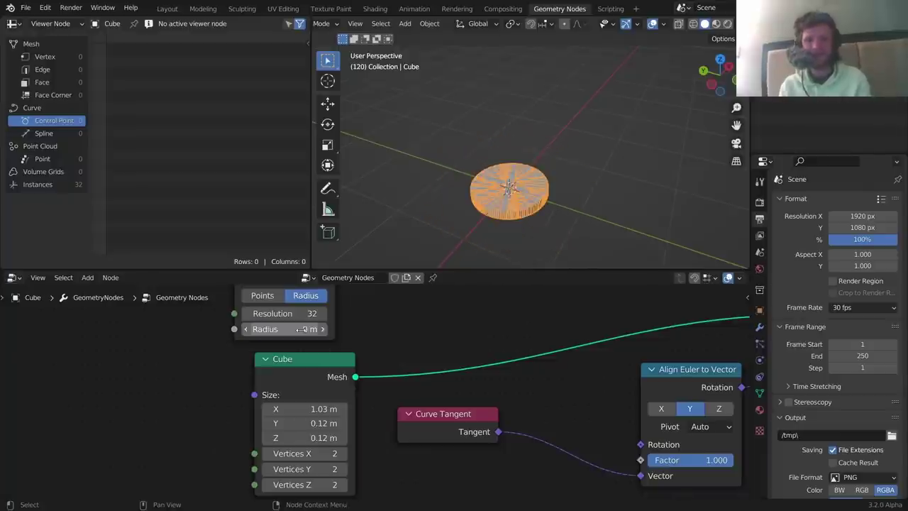
pyautogui.press('space')
pyautogui.press('space')
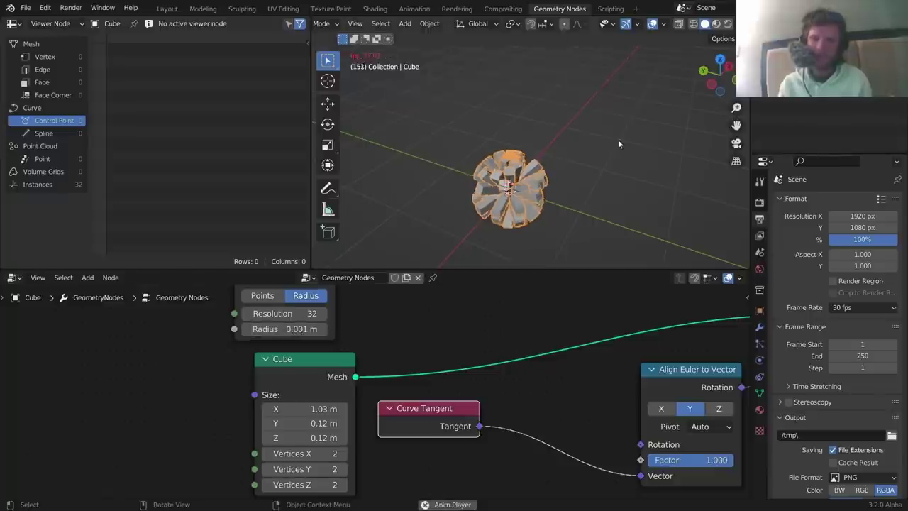
# Set the Curve Circle's radius to 0.001 m and play the animation in a close-up view.
pyautogui.moveTo(285, 329)
pyautogui.mouseDown()
pyautogui.moveTo(326, 329)
pyautogui.moveTo(288, 328)
pyautogui.mouseUp()
pyautogui.press('space')
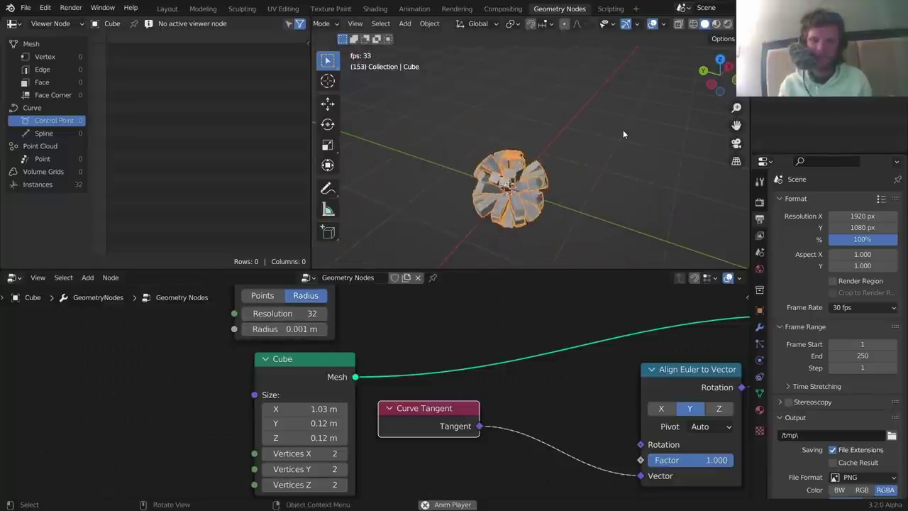
pyautogui.scroll(5, 527, 182)
pyautogui.keyDown('shift'); pyautogui.moveTo(514, 216); pyautogui.dragTo(547, 96, button='middle'); pyautogui.keyUp('shift')
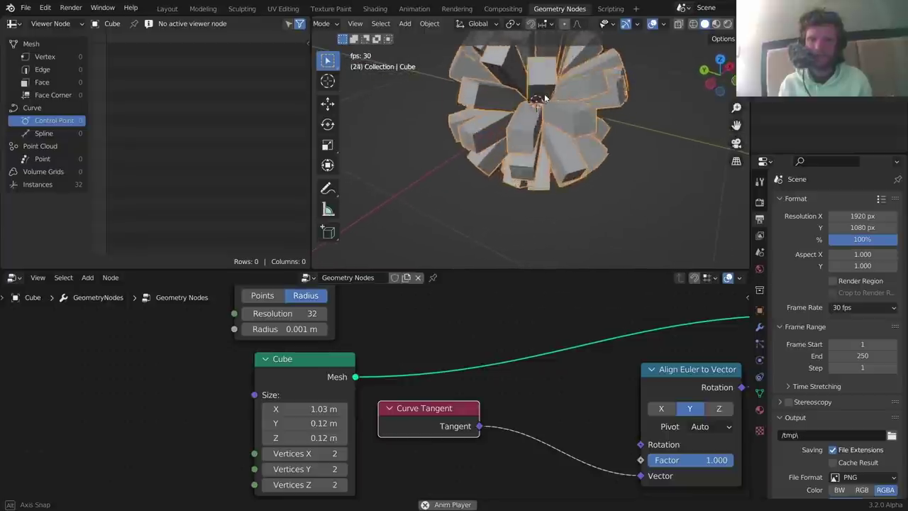
pyautogui.press('space')
# Flatten the instanced Cube by setting its Z size to 0.02 m, and preview the animation.
pyautogui.moveTo(674, 403); pyautogui.dragTo(434, 370, button='middle')
pyautogui.scroll(-7, 663, 341)
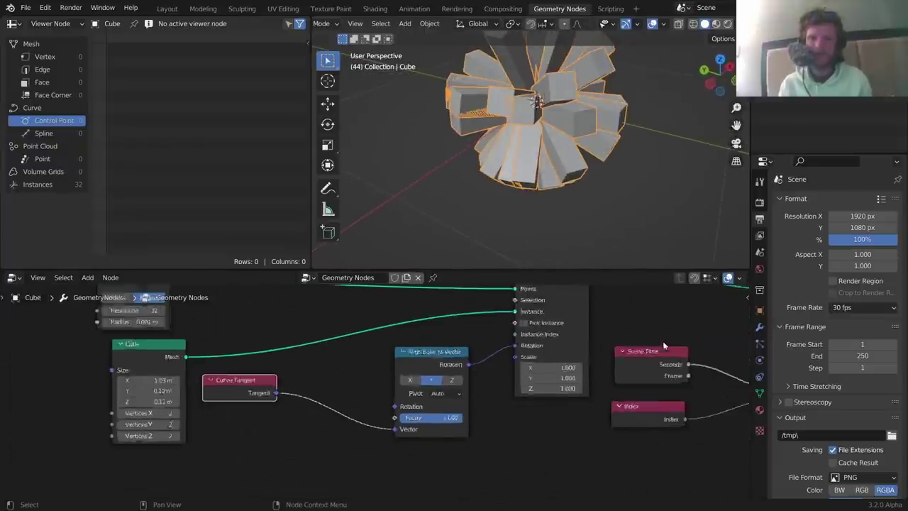
pyautogui.moveTo(608, 319); pyautogui.dragTo(430, 353, button='middle')
pyautogui.scroll(-5, 426, 353)
pyautogui.moveTo(686, 393); pyautogui.dragTo(503, 367, button='middle')
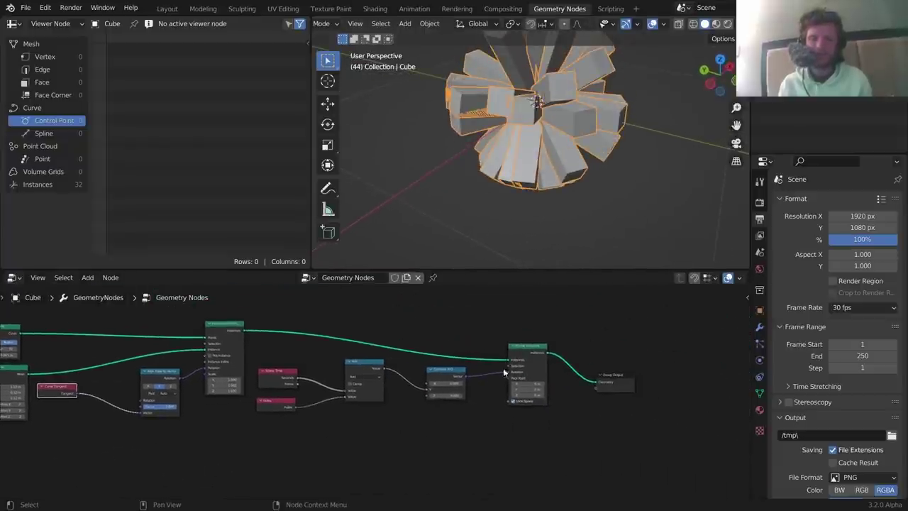
pyautogui.scroll(4, 312, 383)
pyautogui.moveTo(313, 383); pyautogui.dragTo(562, 389, button='middle')
pyautogui.scroll(5, 381, 406)
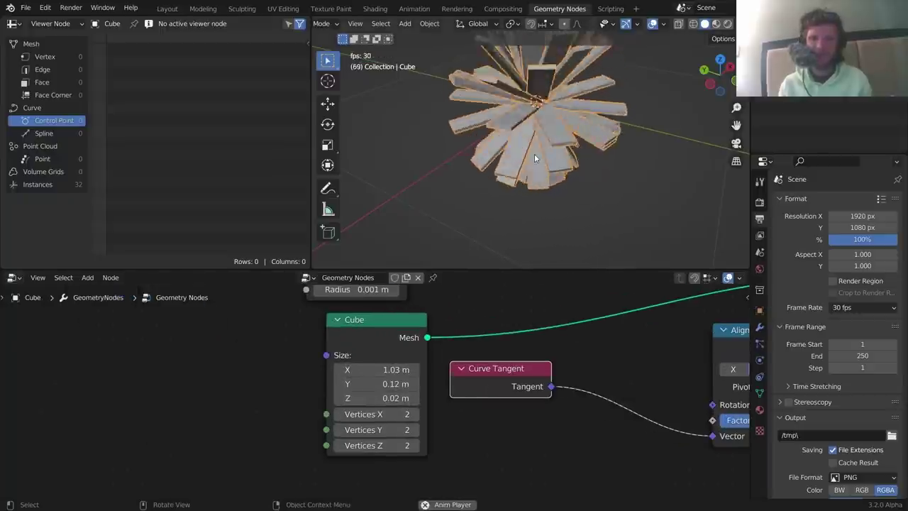
pyautogui.scroll(-2, 385, 350)
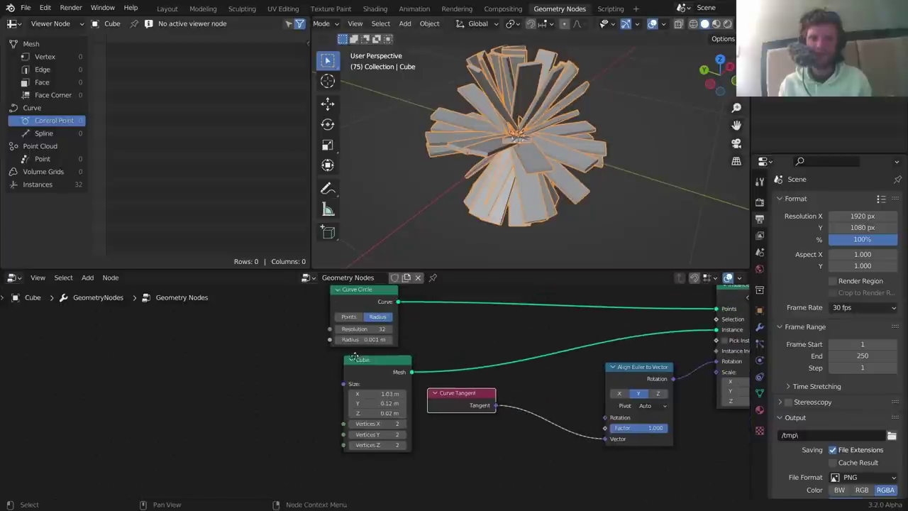
# Try enlarging the Curve Circle's radius to 2.6 m, and undo the change.
pyautogui.moveTo(374, 340); pyautogui.dragTo(454, 340)
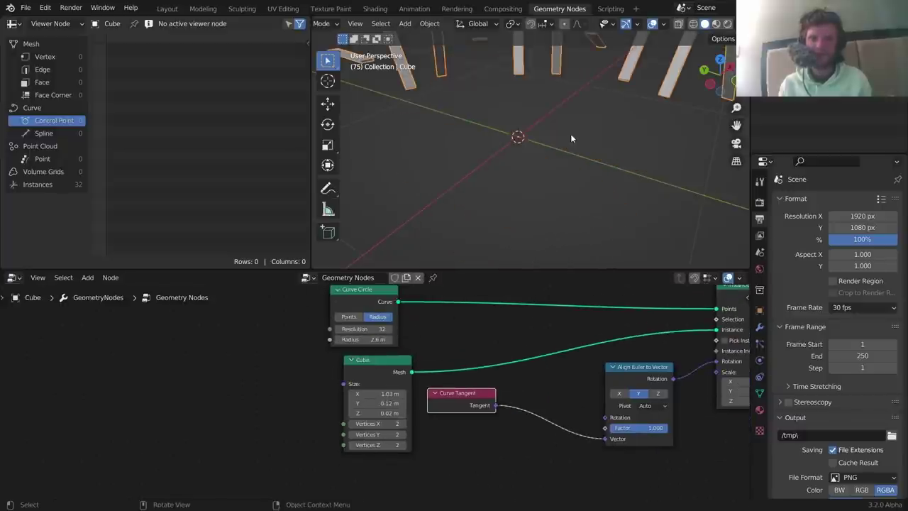
pyautogui.hotkey('ctrl', 'z')
pyautogui.moveTo(370, 340); pyautogui.dragTo(454, 340)
pyautogui.hotkey('ctrl', 'z')
# Set the Curve Circle's radius to 0.391 m and preview the animation.
pyautogui.moveTo(372, 340); pyautogui.dragTo(436, 339)
pyautogui.press('space')
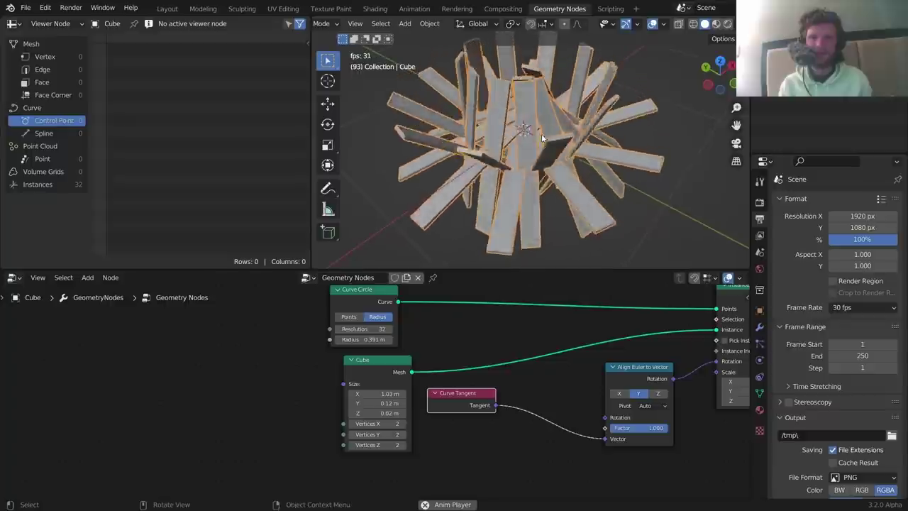
pyautogui.press('space')
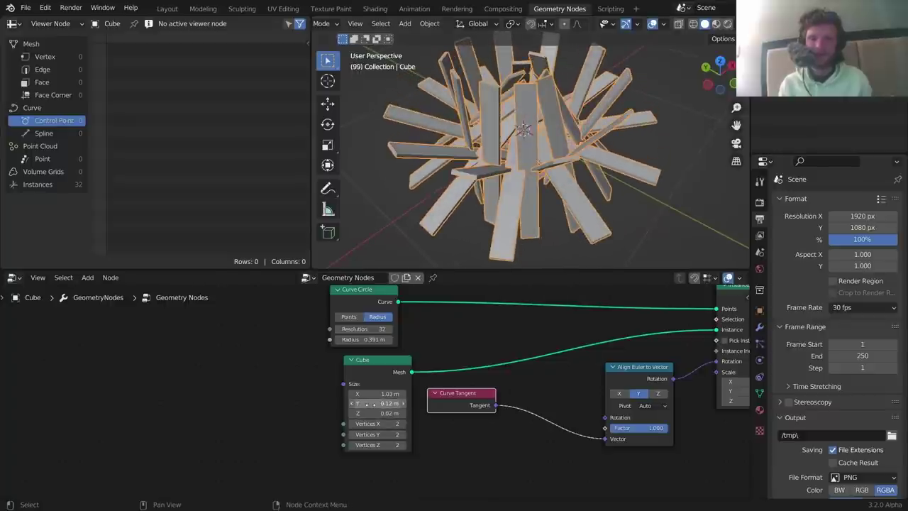
# Set the Cube's size to 0.36 m in X and 0.08 m in Y, and preview the animation.
pyautogui.moveTo(380, 403); pyautogui.dragTo(369, 403)
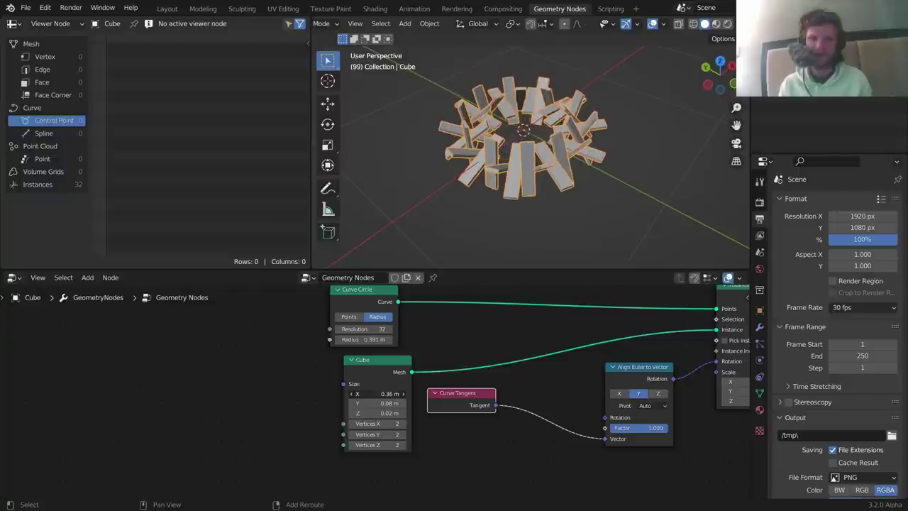
pyautogui.moveTo(401, 352); pyautogui.dragTo(412, 398, button='middle')
pyautogui.press('space')
# Raise the Curve Circle's resolution to 120 and play the animation.
pyautogui.moveTo(381, 375); pyautogui.dragTo(461, 375)
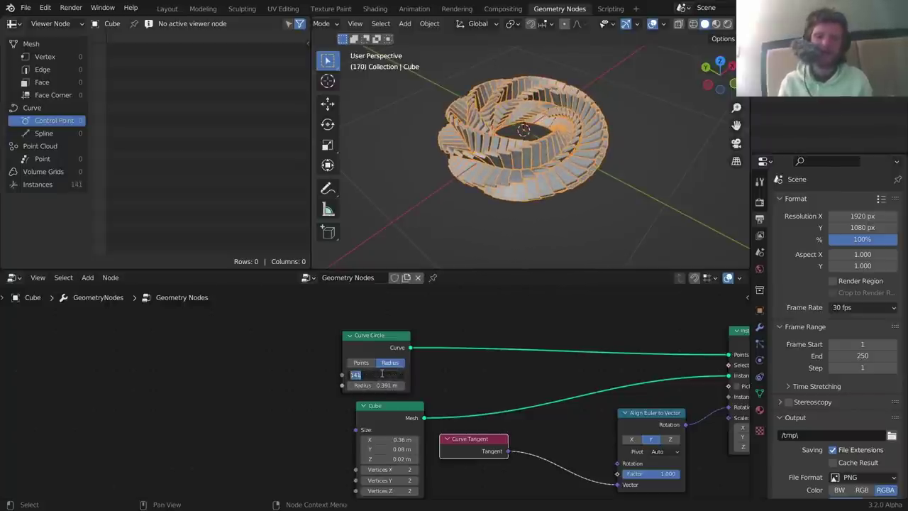
pyautogui.press('Return')
pyautogui.press('space')
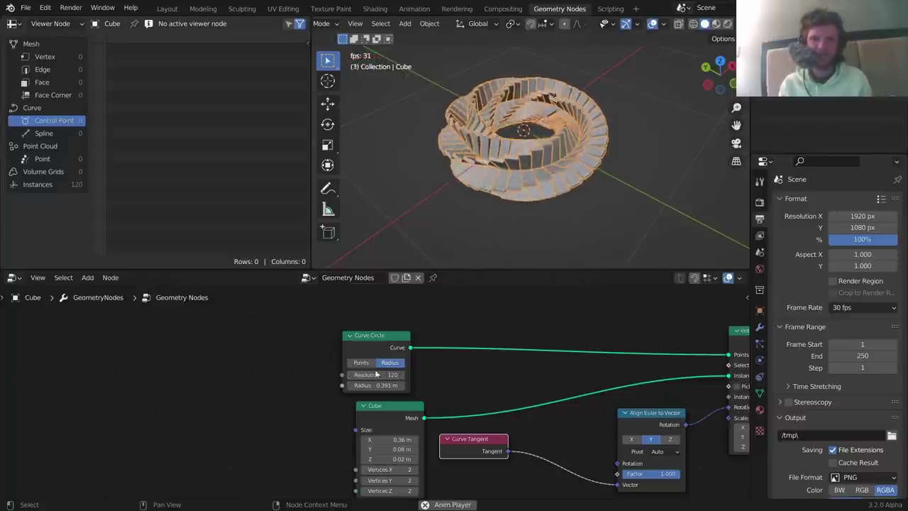
# Set the Curve Circle's resolution to 200 and deselect the object in the viewport.
pyautogui.click(371, 373)
pyautogui.write('150')
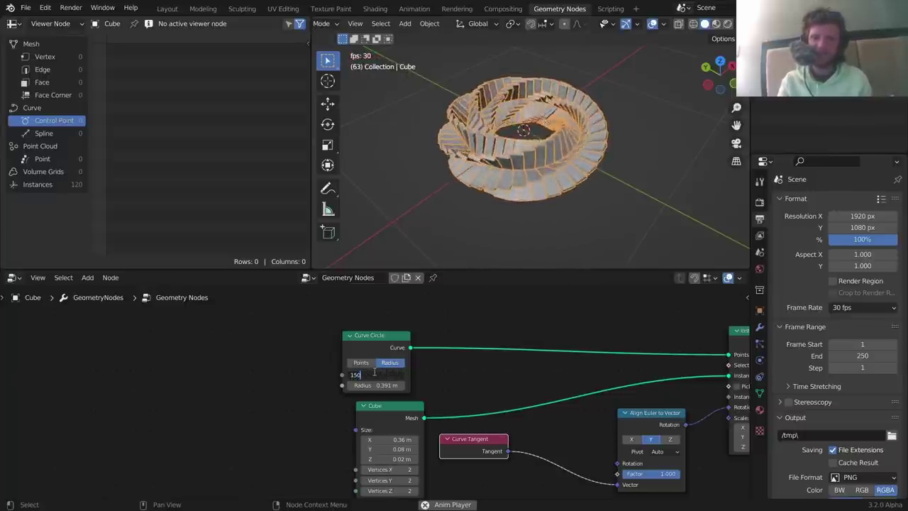
pyautogui.press('BackSpace')
pyautogui.press('BackSpace')
pyautogui.press('BackSpace')
pyautogui.write('200')
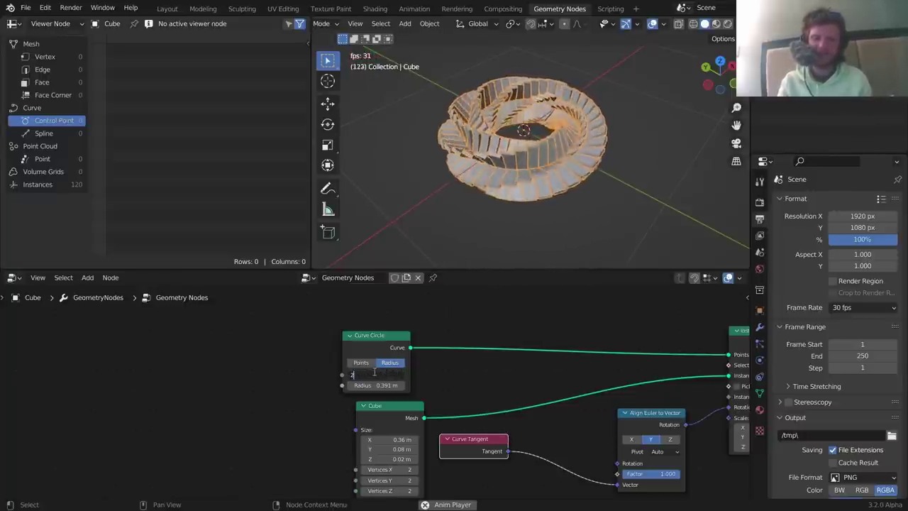
pyautogui.click(682, 189)
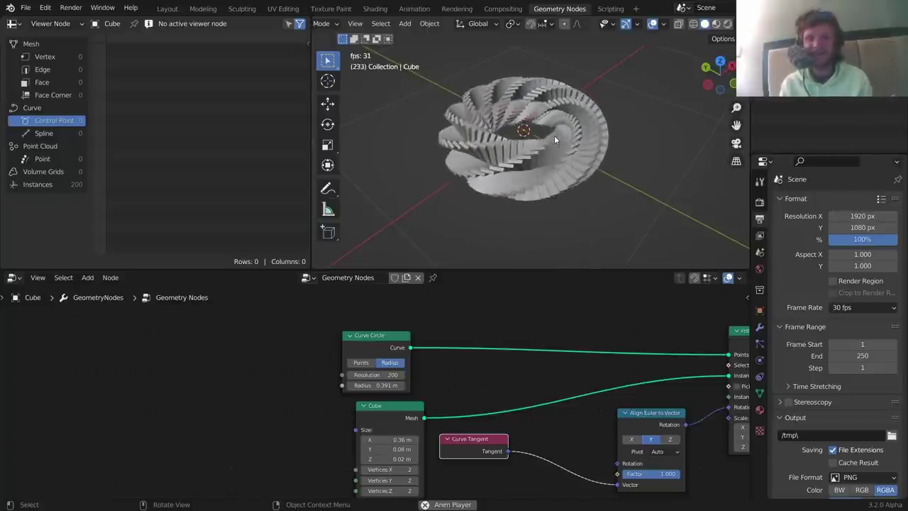
# Examine the animated twisted ring from a steeper angle along with the complete node tree.
pyautogui.scroll(-3, 697, 430)
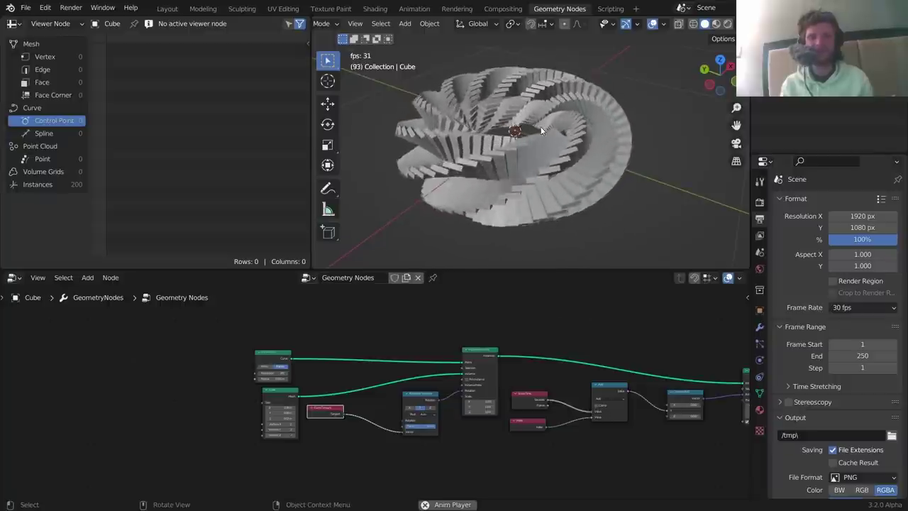
pyautogui.press('space')
pyautogui.moveTo(567, 121); pyautogui.dragTo(555, 156, button='middle')
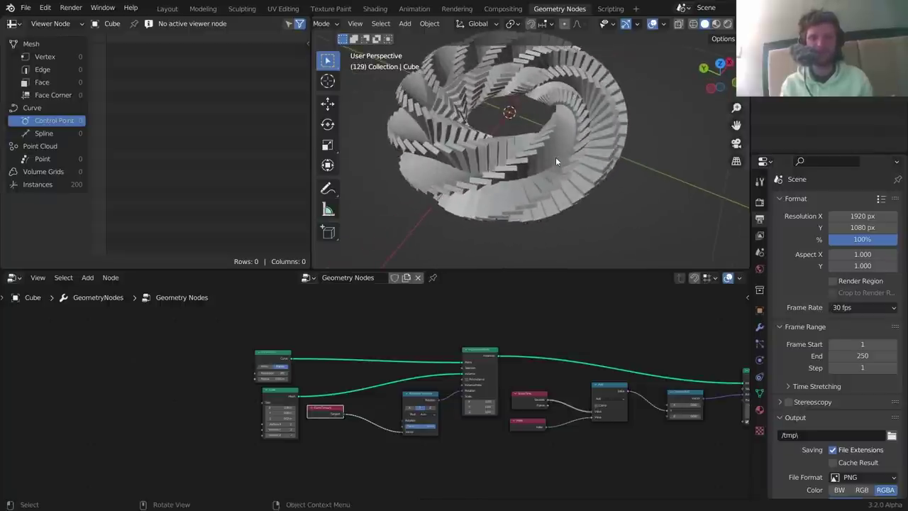
pyautogui.press('space')
pyautogui.moveTo(619, 390); pyautogui.dragTo(444, 391, button='middle')
pyautogui.scroll(-2, 443, 391)
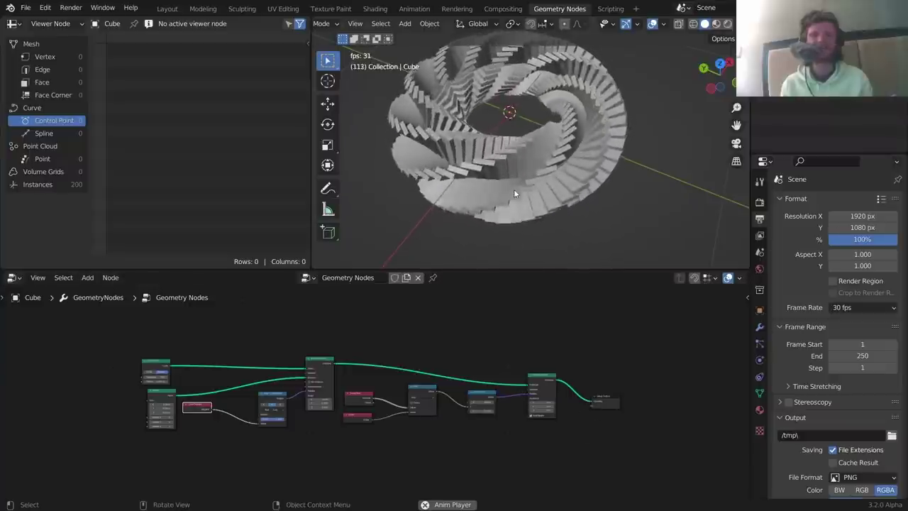
# Try reducing the Curve Circle's radius to 0.121 m during playback, and restore the 0.391 m radius.
pyautogui.moveTo(327, 338); pyautogui.dragTo(420, 360, button='middle')
pyautogui.scroll(4, 420, 359)
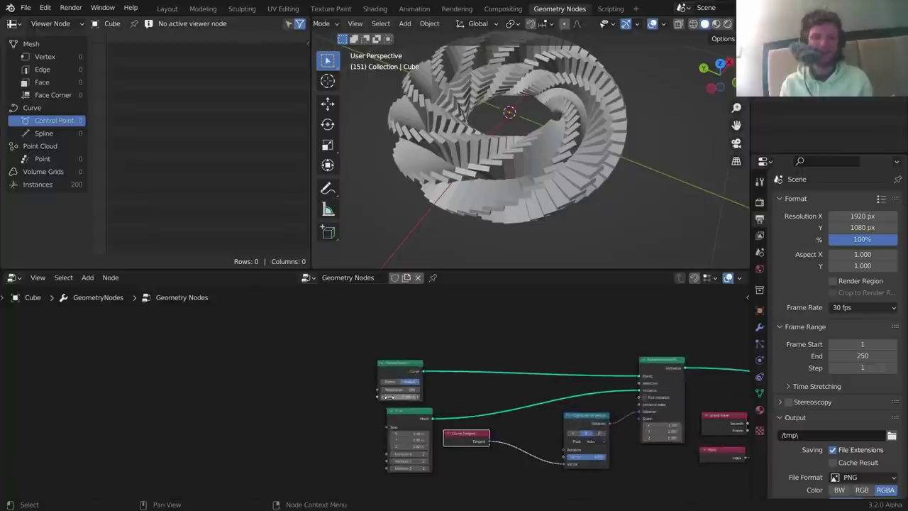
pyautogui.moveTo(419, 399); pyautogui.dragTo(376, 399)
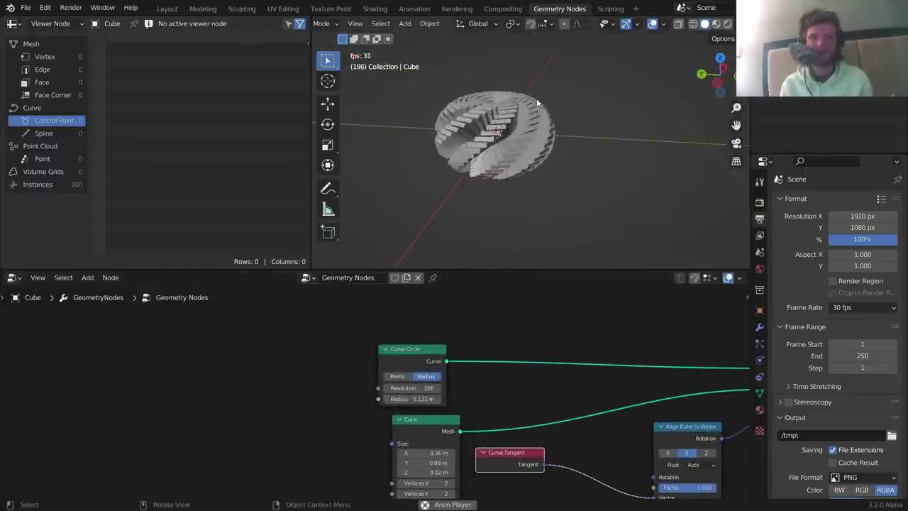
pyautogui.scroll(-3, 490, 370)
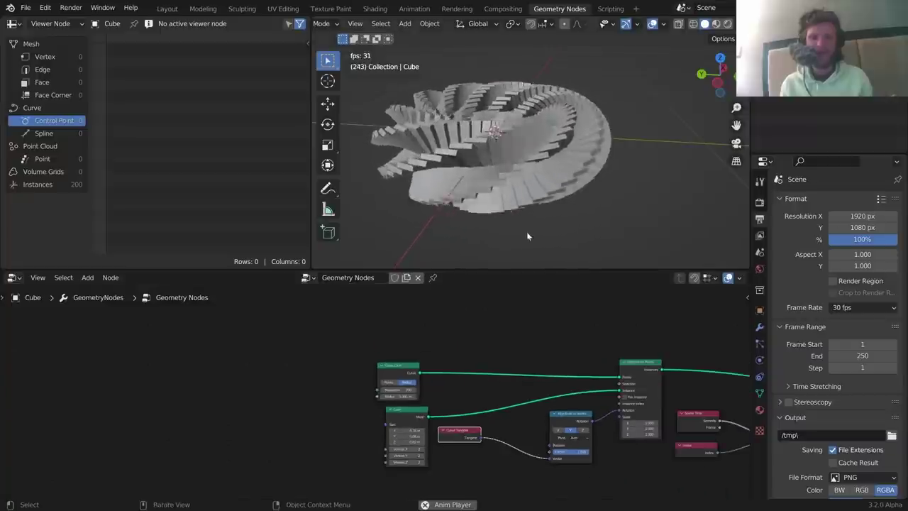
pyautogui.moveTo(526, 232); pyautogui.dragTo(513, 224, button='middle')
# Duplicate the Add node and insert the copy on the link between Index and the original Add node.
pyautogui.moveTo(660, 455); pyautogui.dragTo(394, 422, button='middle')
pyautogui.scroll(3, 391, 420)
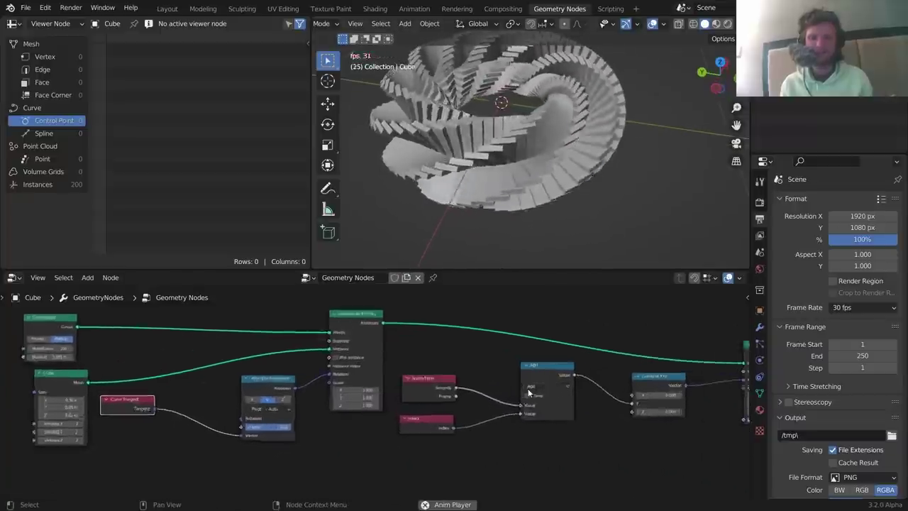
pyautogui.scroll(2, 527, 388)
pyautogui.click(573, 364)
pyautogui.hotkey('shift', 'd')
pyautogui.click(535, 442)
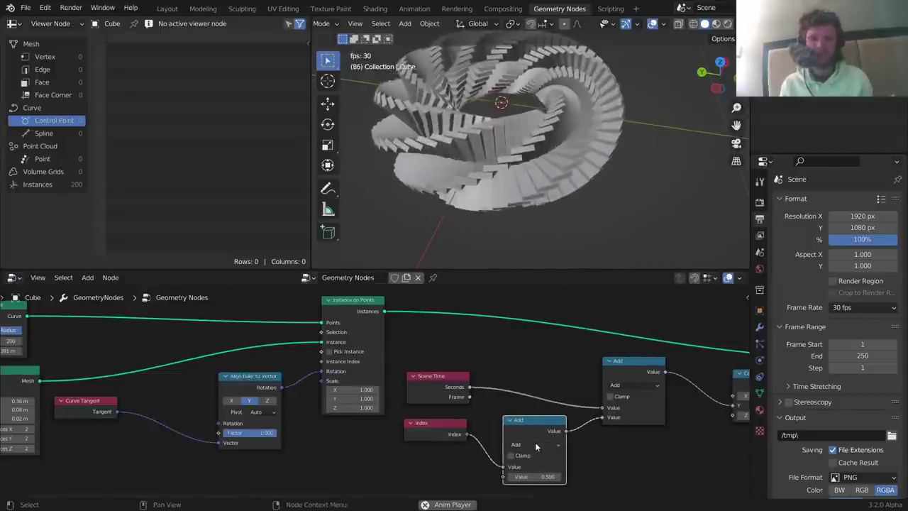
# Change the duplicated math node's operation to Multiply and set its value to 1.
pyautogui.click(536, 444)
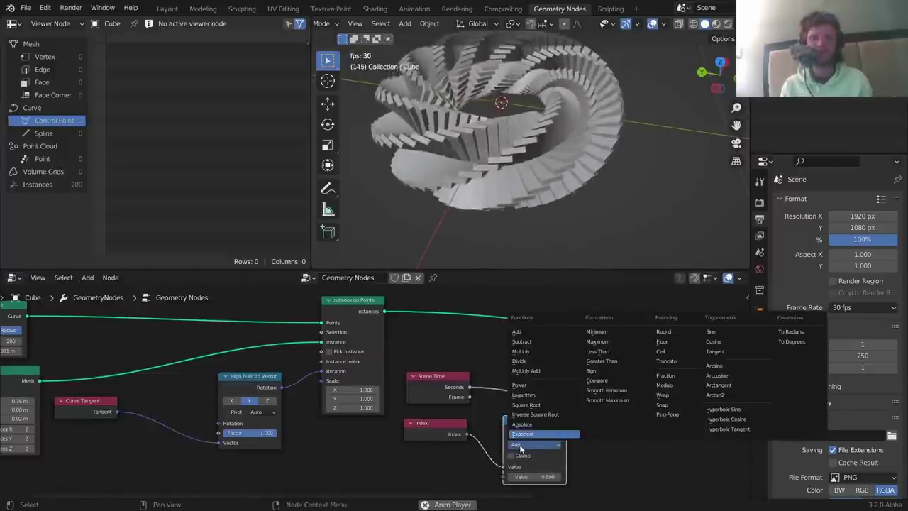
pyautogui.press('m')
pyautogui.doubleClick(535, 477)
pyautogui.write('1')
pyautogui.press('Return')
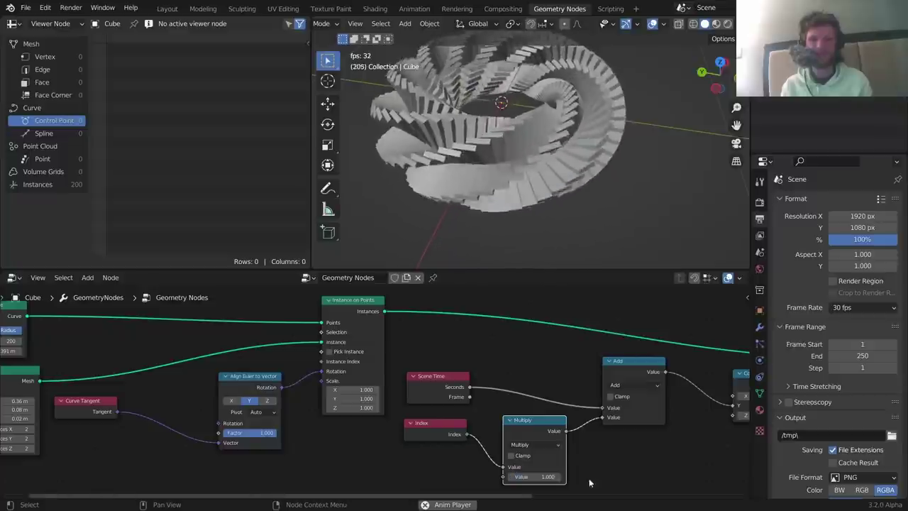
# Try a Multiply value of 1.2 on the index offset, undo it, and set the value to 0.08.
pyautogui.scroll(-1, 496, 201)
pyautogui.keyDown('shift'); pyautogui.moveTo(537, 477); pyautogui.dragTo(561, 477); pyautogui.keyUp('shift')
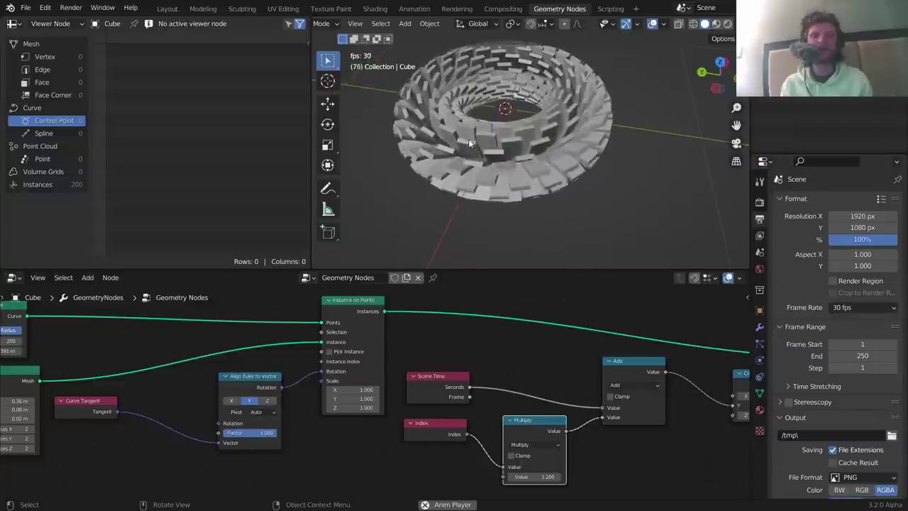
pyautogui.hotkey('ctrl', 'z')
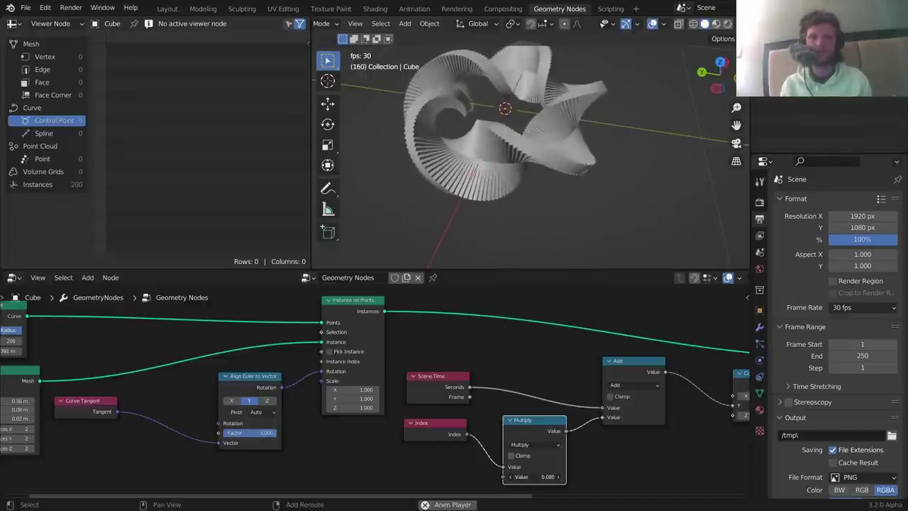
# Try a Multiply value of 0.26 on the index offset during playback.
pyautogui.moveTo(535, 477); pyautogui.dragTo(585, 477)
pyautogui.hotkey('ctrl', 'z')
pyautogui.scroll(-3, 513, 461)
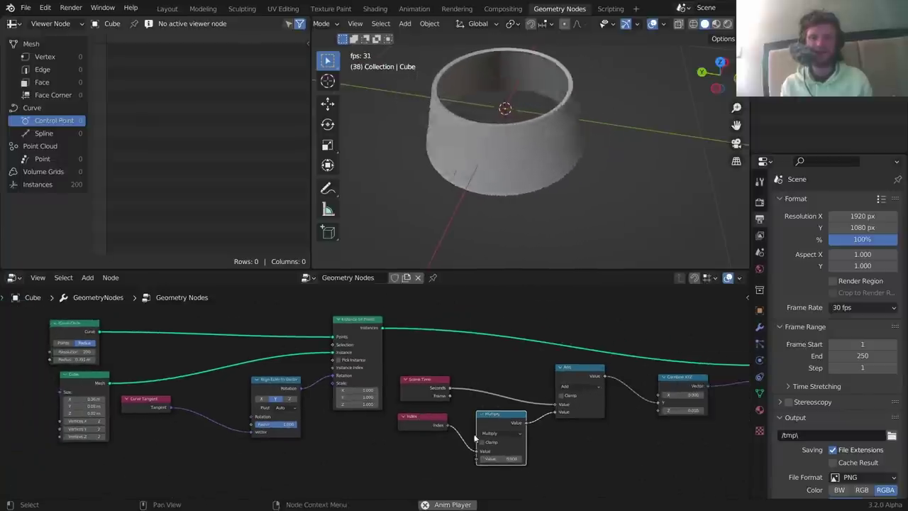
pyautogui.moveTo(500, 460); pyautogui.dragTo(518, 460)
# Try reducing the Curve Circle's radius to 0.141 m while the animation plays.
pyautogui.moveTo(203, 371); pyautogui.dragTo(437, 402, button='middle')
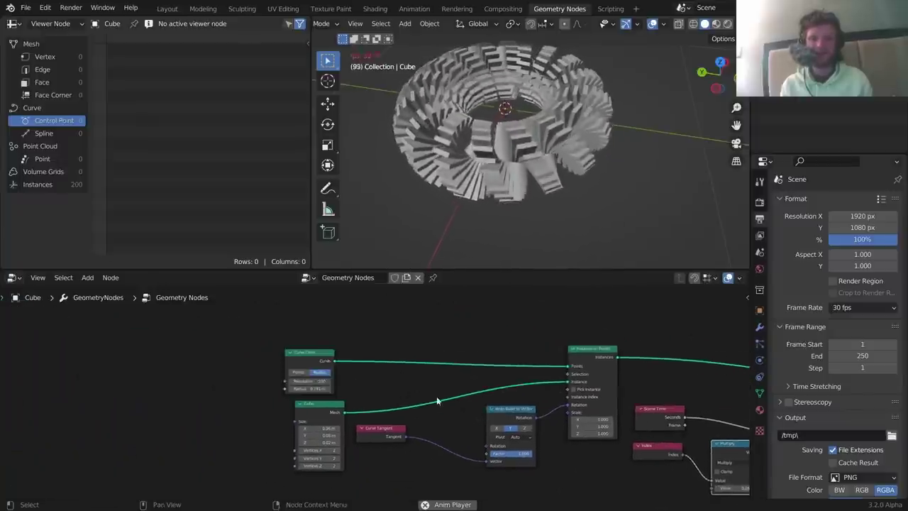
pyautogui.scroll(5, 372, 389)
pyautogui.moveTo(292, 387); pyautogui.dragTo(275, 387)
# Try a Multiply value of 0.46 on the index offset and look at the pattern in the viewport.
pyautogui.scroll(-2, 398, 390)
pyautogui.moveTo(581, 394); pyautogui.dragTo(409, 353, button='middle')
pyautogui.scroll(2, 542, 420)
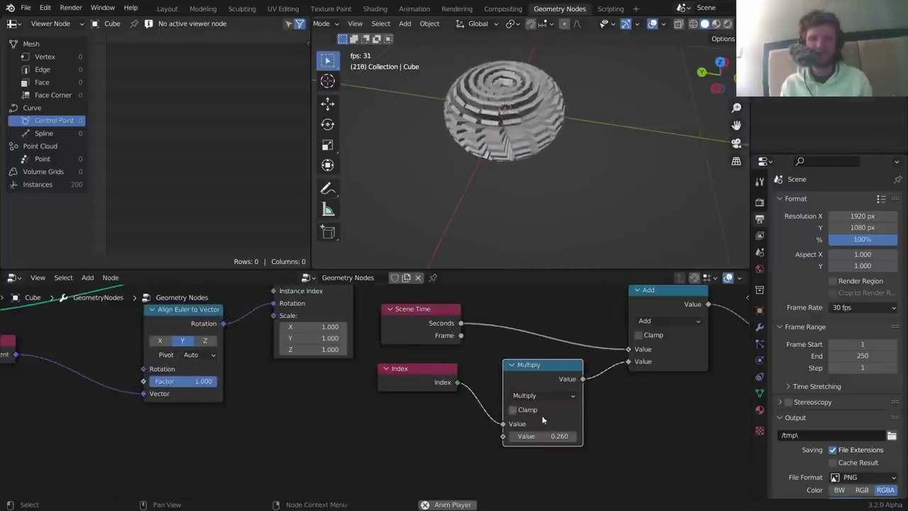
pyautogui.moveTo(547, 436); pyautogui.dragTo(589, 436)
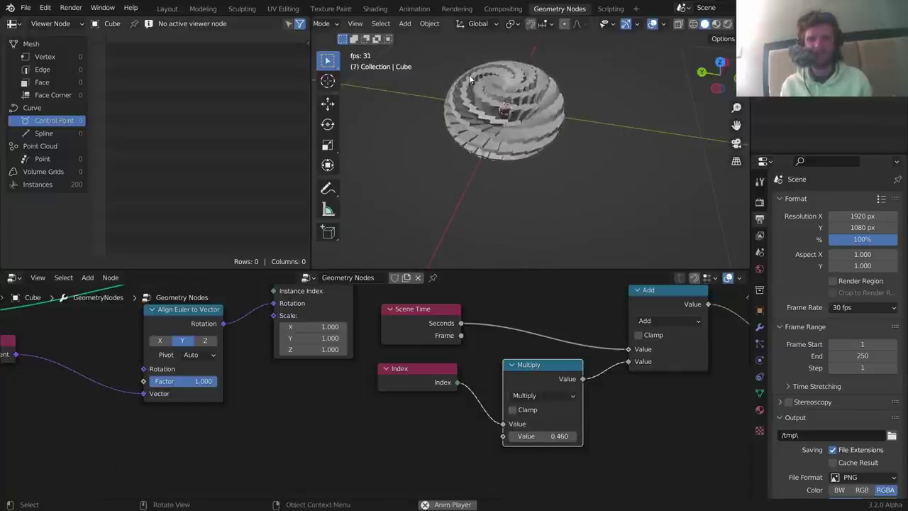
pyautogui.scroll(-1, 538, 111)
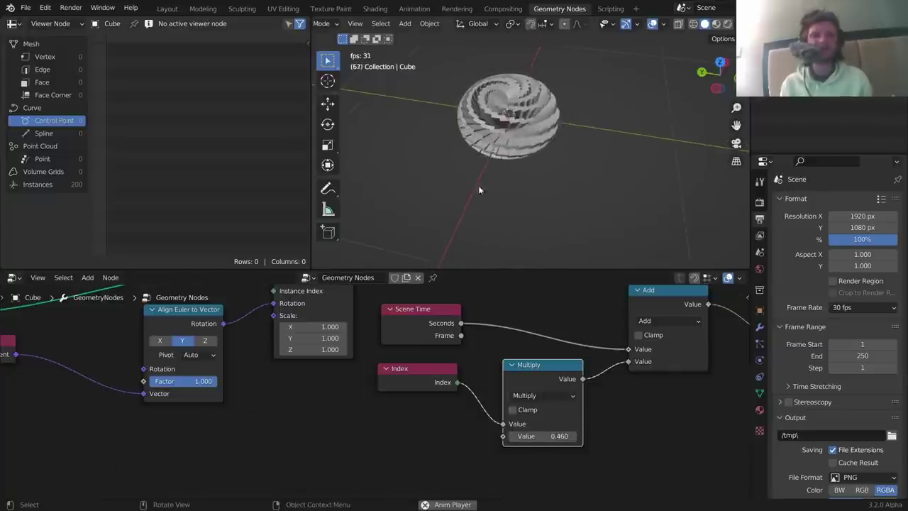
# Try shortening the Cube node's X size to 0.17 m, and undo the change.
pyautogui.scroll(-5, 371, 394)
pyautogui.moveTo(245, 358); pyautogui.dragTo(411, 417, button='middle')
pyautogui.scroll(7, 368, 397)
pyautogui.moveTo(268, 440); pyautogui.dragTo(434, 370, button='middle')
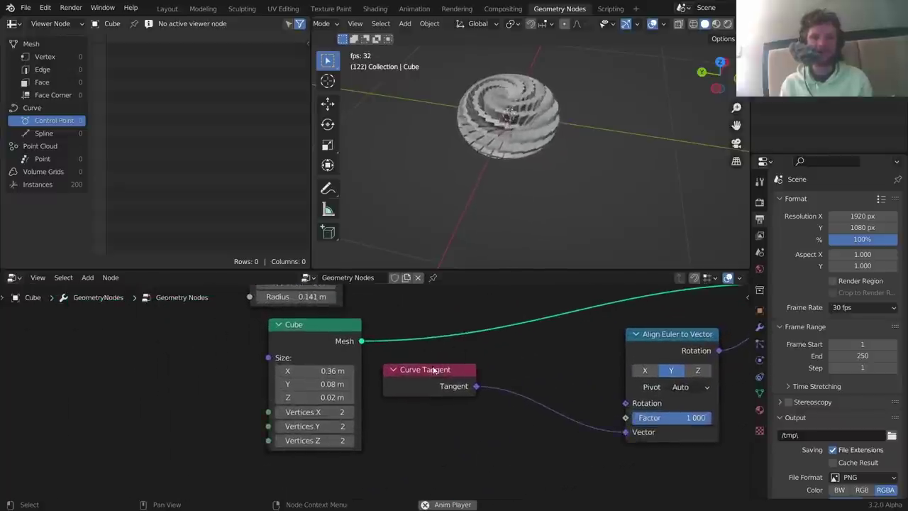
pyautogui.scroll(1, 435, 370)
pyautogui.moveTo(305, 365); pyautogui.dragTo(268, 366)
pyautogui.scroll(4, 512, 133)
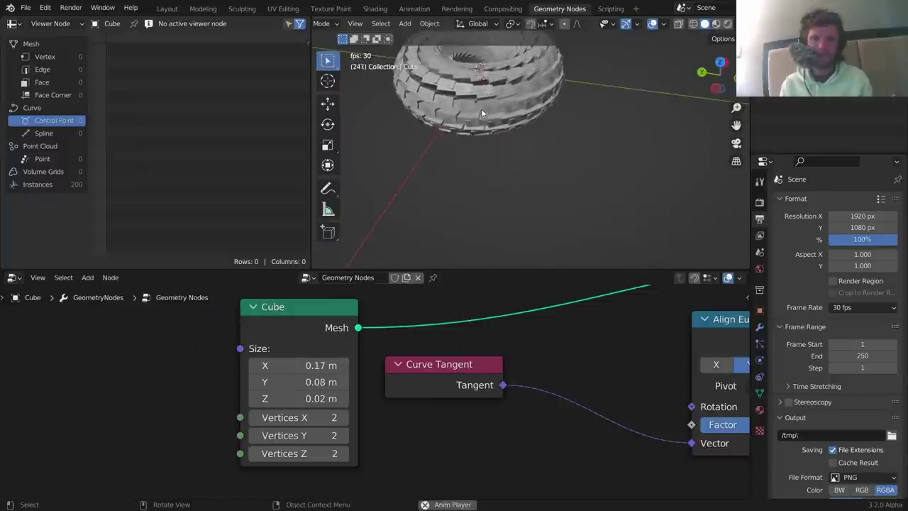
pyautogui.hotkey('ctrl', 'z')
# Set the Cube node's Z size to 0.01 m and pause the animation.
pyautogui.moveTo(314, 382); pyautogui.dragTo(299, 382)
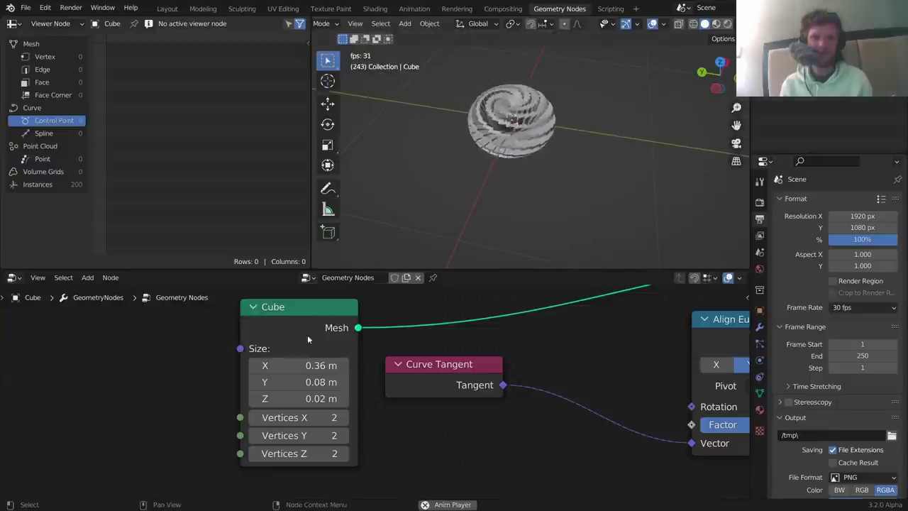
pyautogui.moveTo(314, 398); pyautogui.dragTo(313, 398)
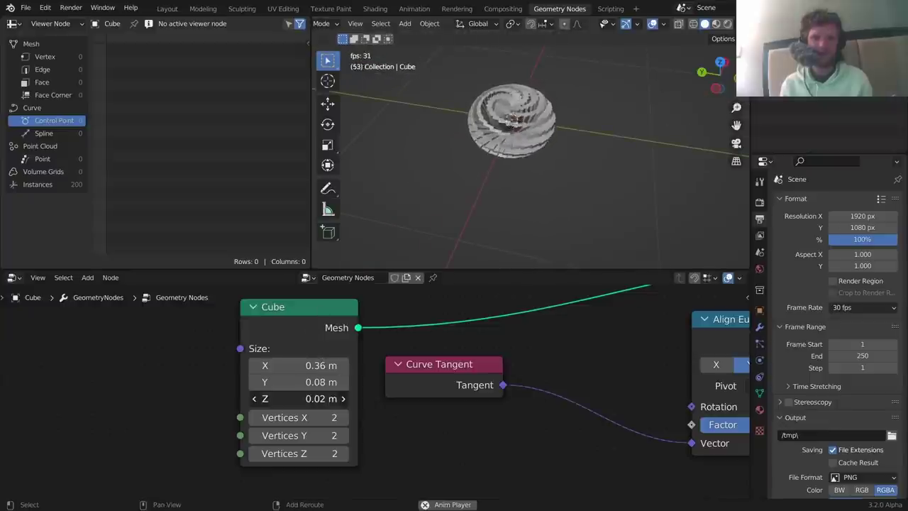
pyautogui.hotkey('ctrl', 'z')
pyautogui.doubleClick(319, 398)
pyautogui.press('Escape')
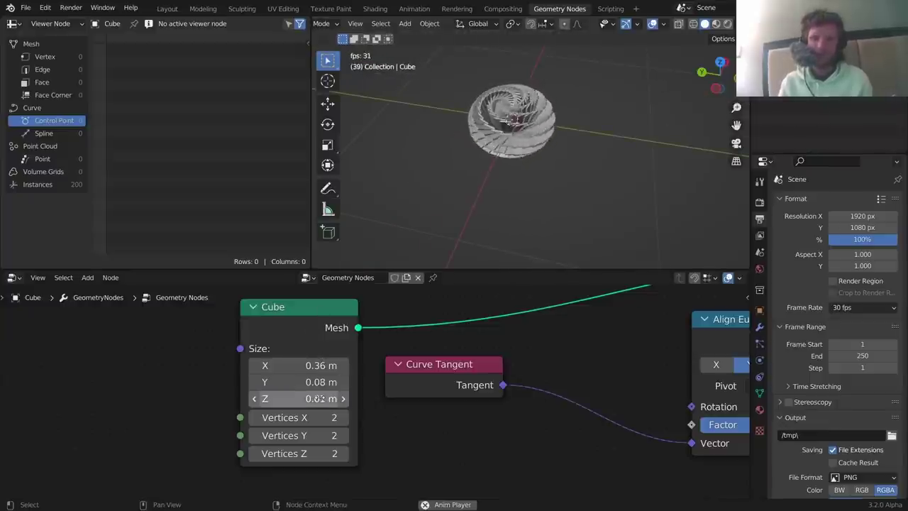
pyautogui.press('space')
pyautogui.scroll(-3, 543, 327)
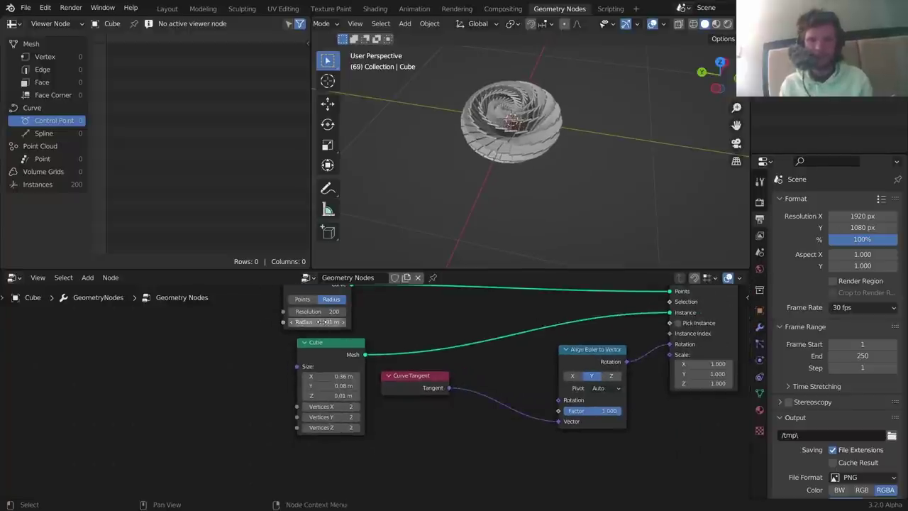
# Try a Multiply value of 1 on the index offset and play the animation.
pyautogui.press('space')
pyautogui.moveTo(621, 365); pyautogui.dragTo(249, 330, button='middle')
pyautogui.press('space')
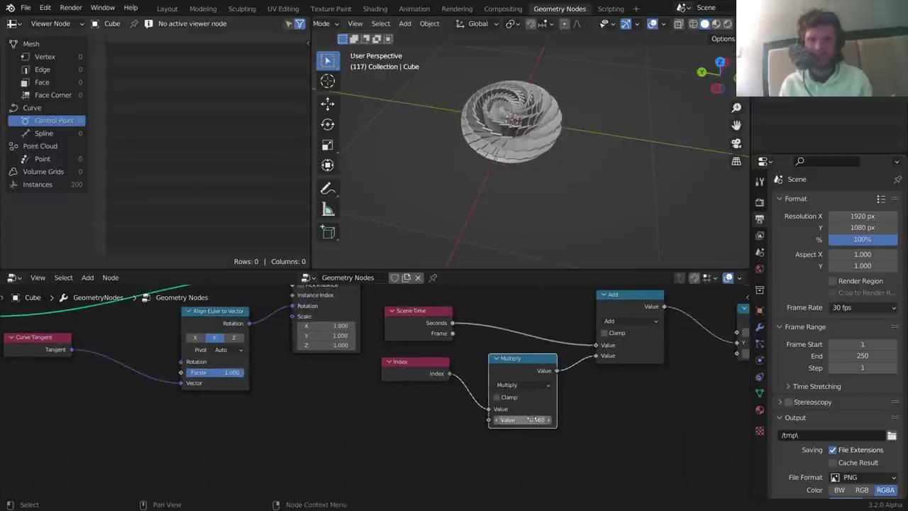
pyautogui.press('Return')
pyautogui.press('space')
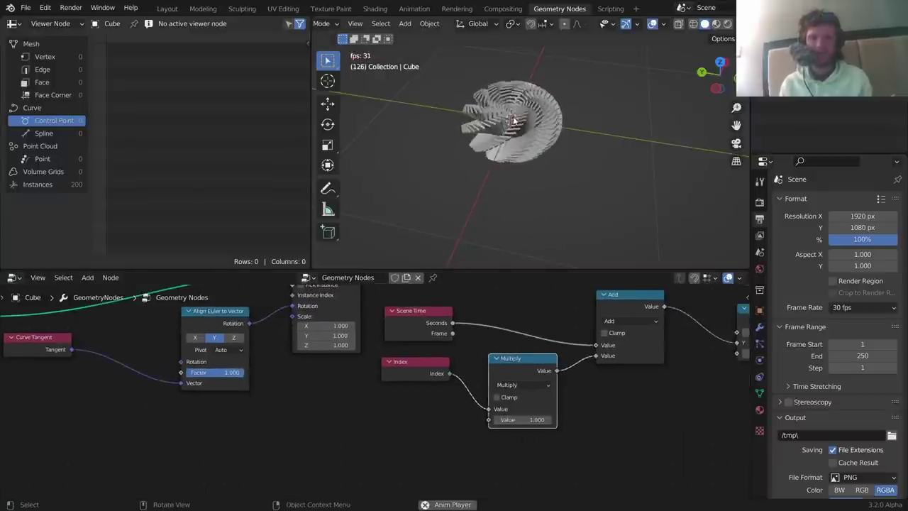
pyautogui.scroll(3, 548, 106)
# Set the Multiply value to 0.82 and resume the animation playback.
pyautogui.press('space')
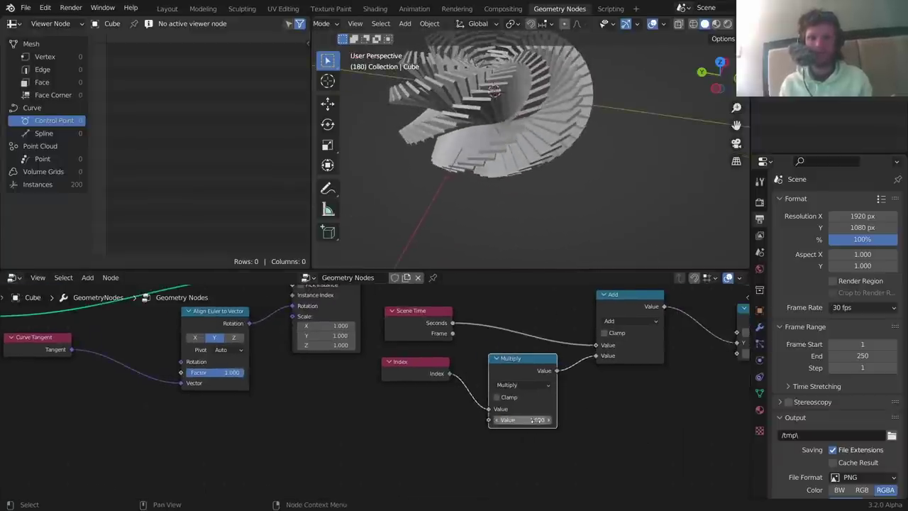
pyautogui.moveTo(537, 420); pyautogui.dragTo(523, 420)
pyautogui.press('space')
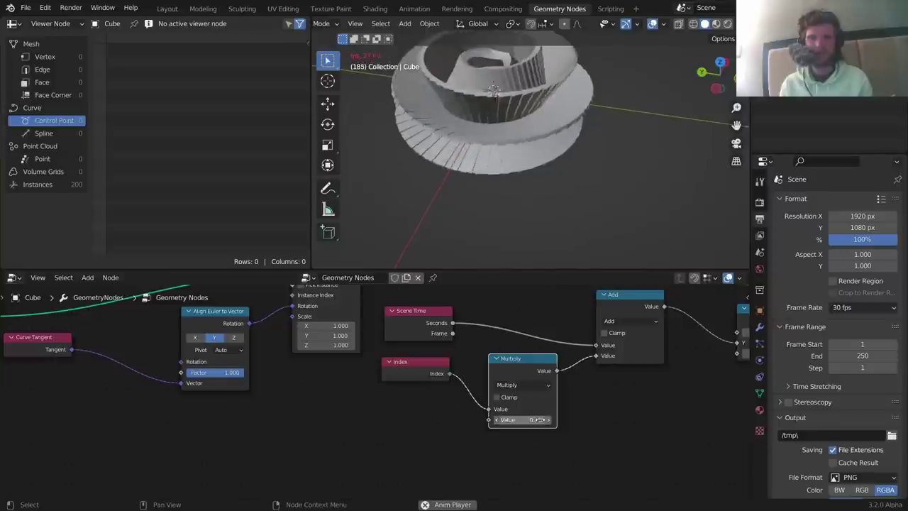
pyautogui.press('space')
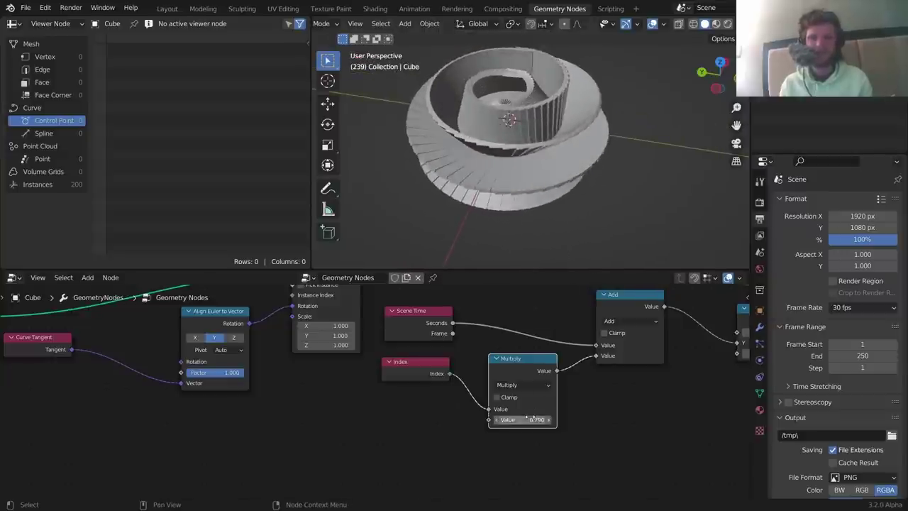
pyautogui.press('space')
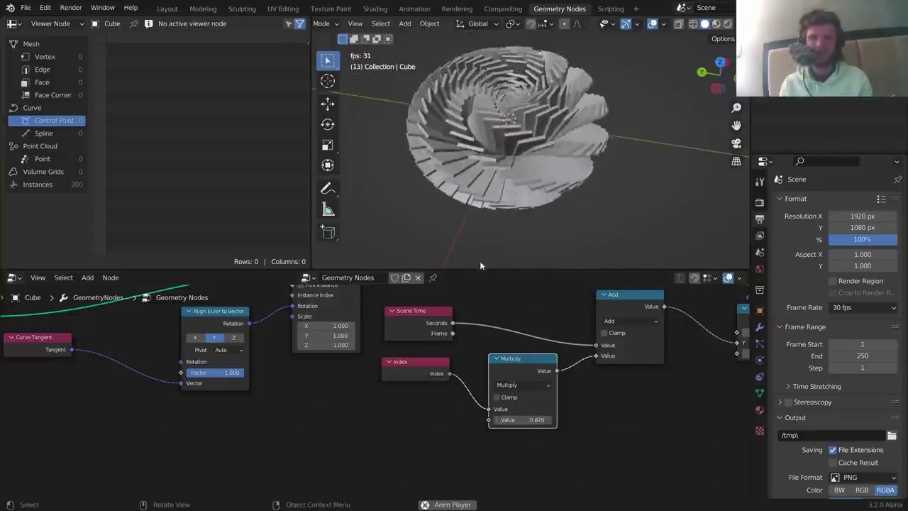
# Set the Curve Circle's radius to 0.271 m and the Cube node's X size to 0.27 m.
pyautogui.press('Home')
pyautogui.moveTo(304, 346); pyautogui.dragTo(640, 348, button='middle')
pyautogui.scroll(5, 457, 352)
pyautogui.press('space')
pyautogui.moveTo(504, 318); pyautogui.dragTo(554, 318)
pyautogui.moveTo(526, 372); pyautogui.dragTo(501, 372)
pyautogui.press('space')
pyautogui.scroll(-4, 624, 175)
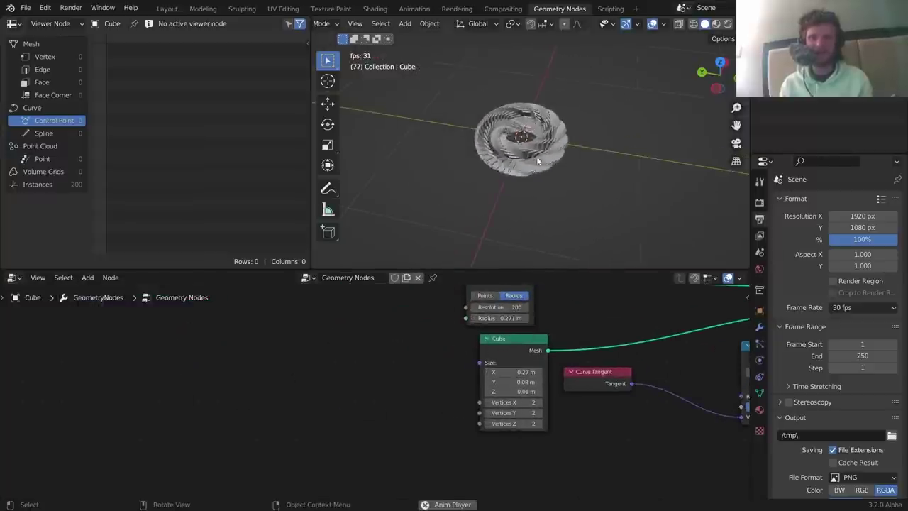
# Examine the ring from a lower angle and the Scene Time, Index, Multiply and Add nodes driving its rotation.
pyautogui.moveTo(623, 175); pyautogui.dragTo(591, 124, button='middle')
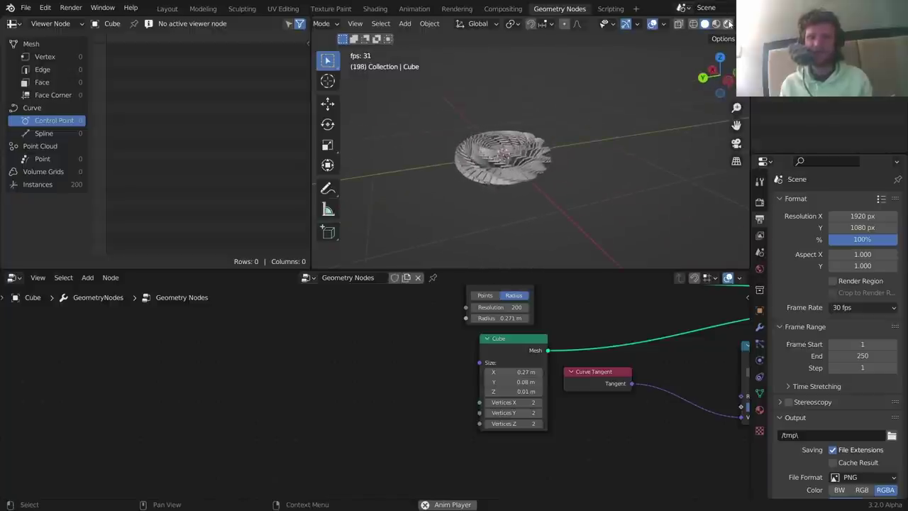
pyautogui.scroll(-12, 624, 355)
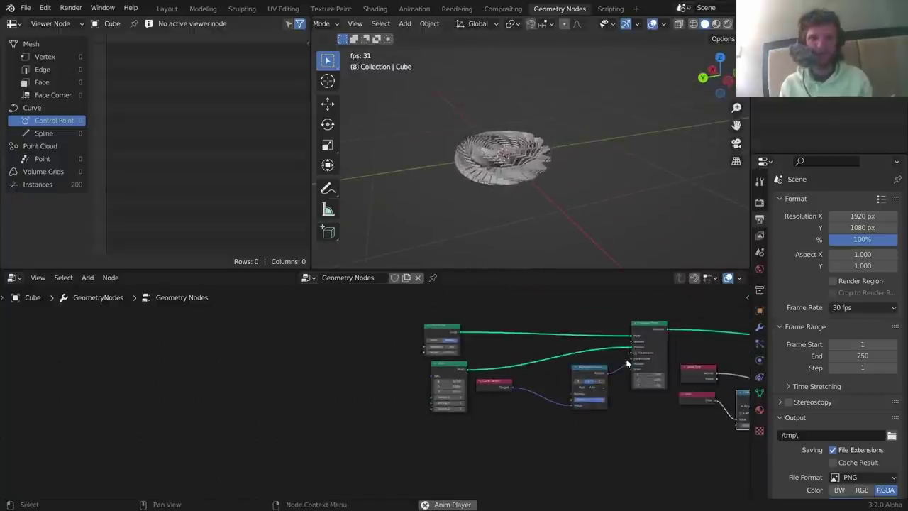
pyautogui.moveTo(620, 372); pyautogui.dragTo(440, 363, button='middle')
pyautogui.scroll(5, 518, 355)
pyautogui.scroll(4, 522, 354)
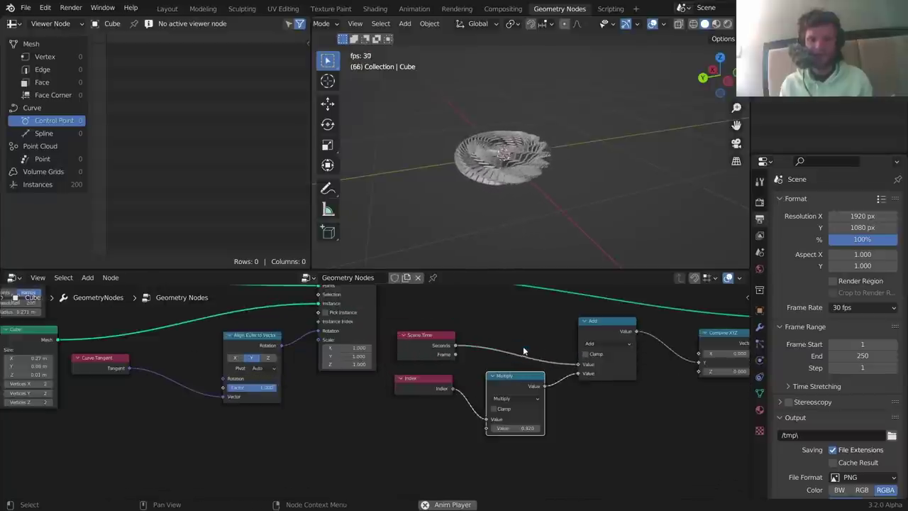
pyautogui.moveTo(491, 323); pyautogui.dragTo(474, 321)
pyautogui.click(431, 313)
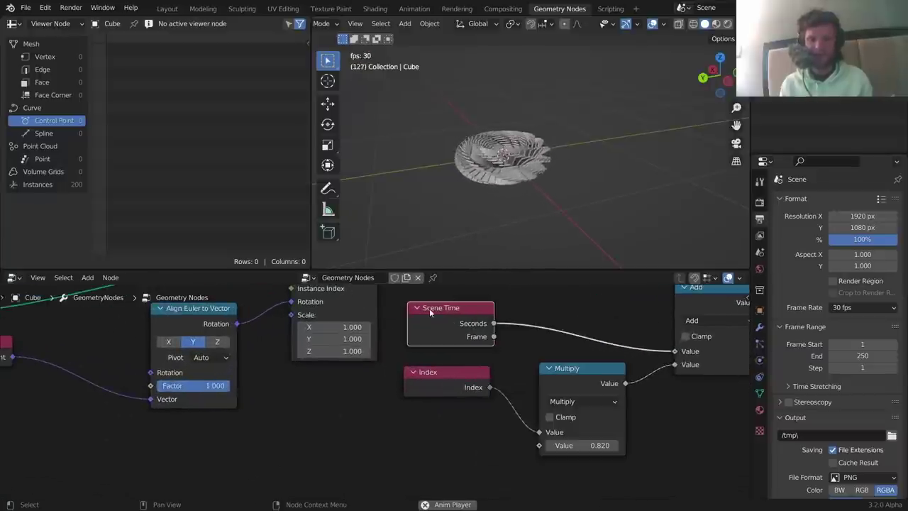
pyautogui.moveTo(601, 333); pyautogui.dragTo(431, 355, button='middle')
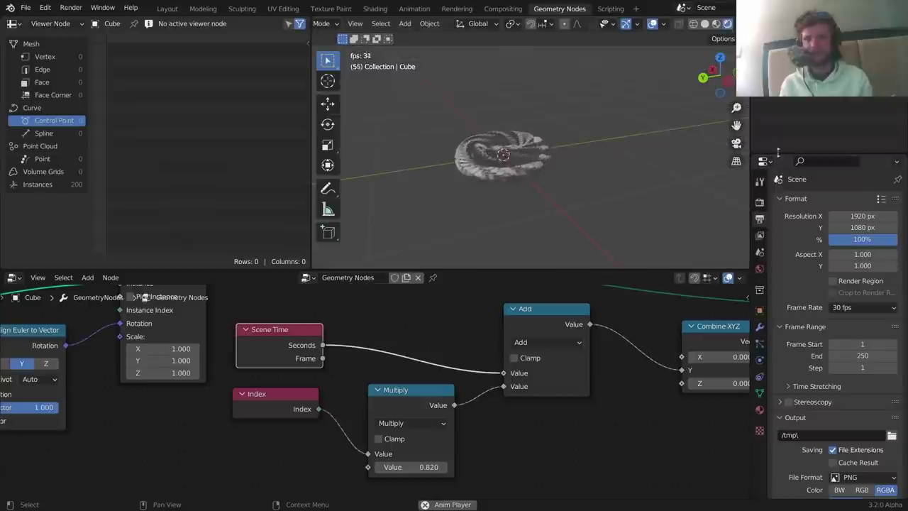
# Stop playback and set the render engine to Cycles with GPU Compute as the device.
pyautogui.press('space')
pyautogui.click(760, 204)
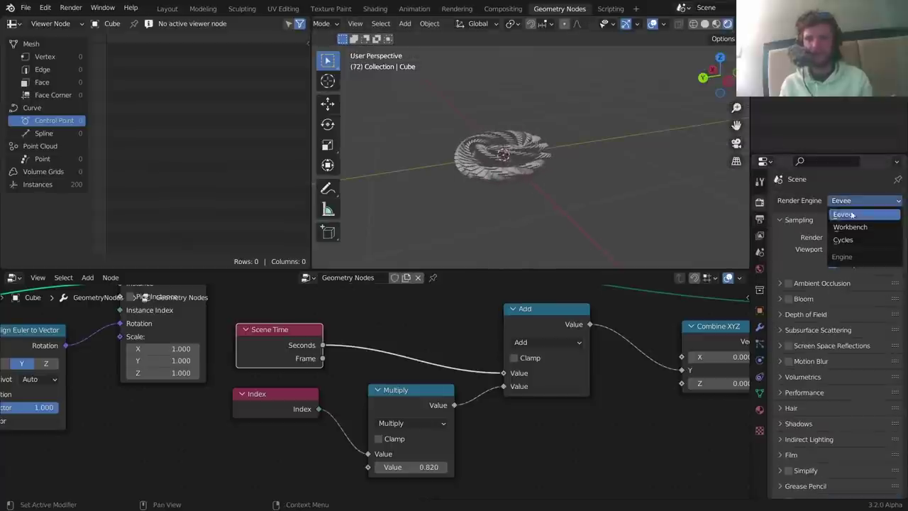
pyautogui.click(842, 240)
pyautogui.click(843, 231)
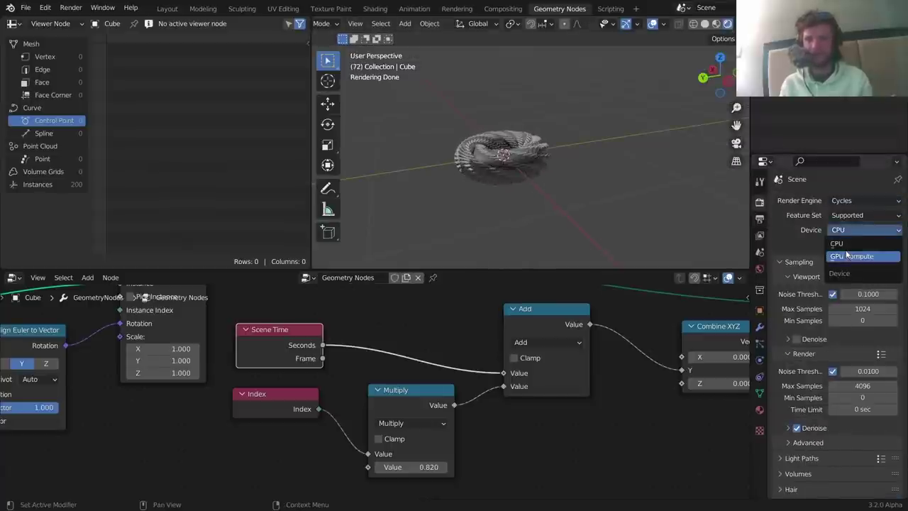
pyautogui.click(846, 257)
pyautogui.scroll(4, 485, 160)
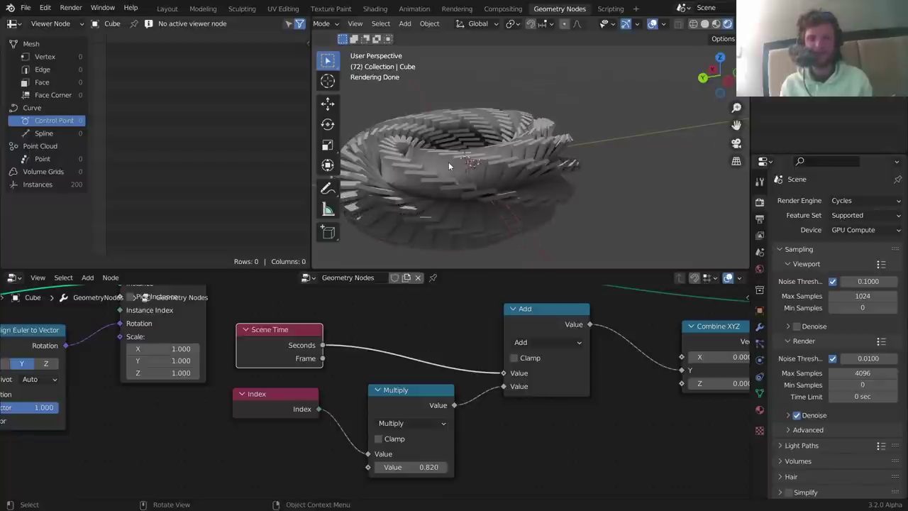
pyautogui.scroll(-4, 448, 162)
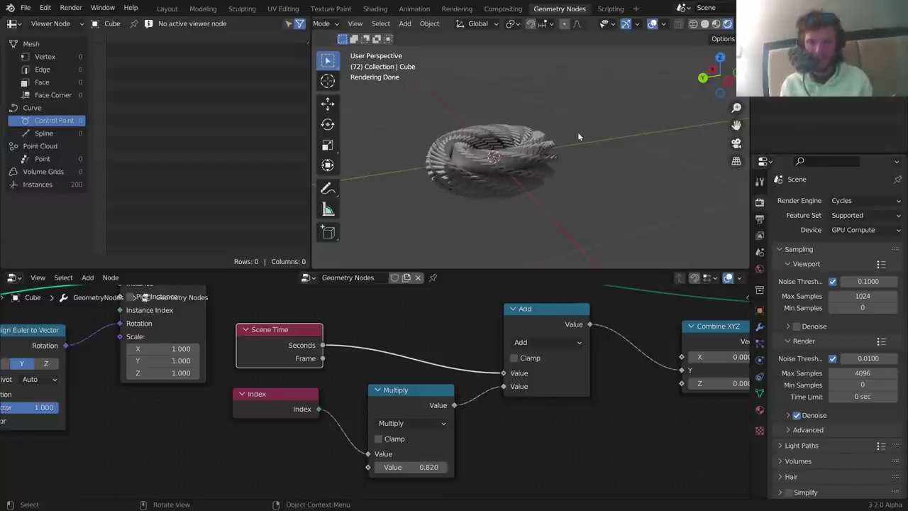
# Add a plane, scale it up into a large floor, and move it down along Z below the ring.
pyautogui.hotkey('shift', 'a')
pyautogui.moveTo(479, 110)
pyautogui.click(528, 110)
pyautogui.press('s')
pyautogui.click(531, 155)
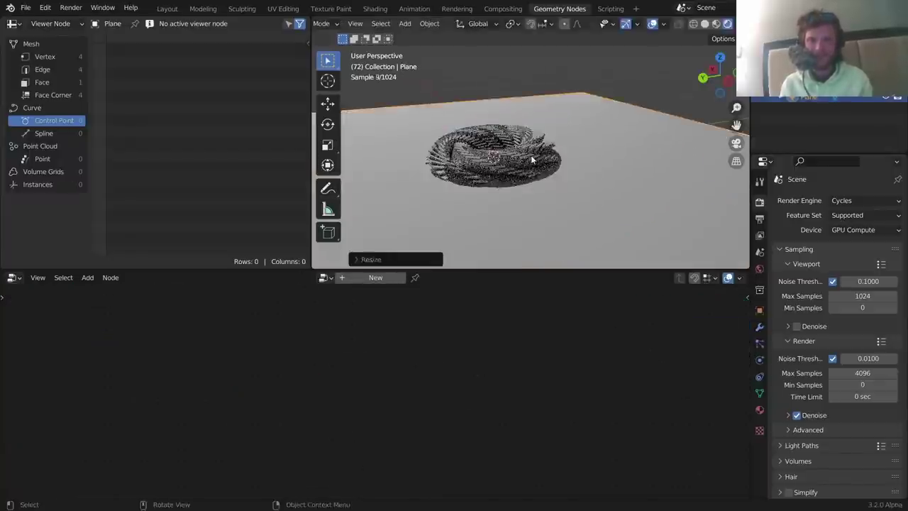
pyautogui.press('g')
pyautogui.press('z')
pyautogui.click(541, 170)
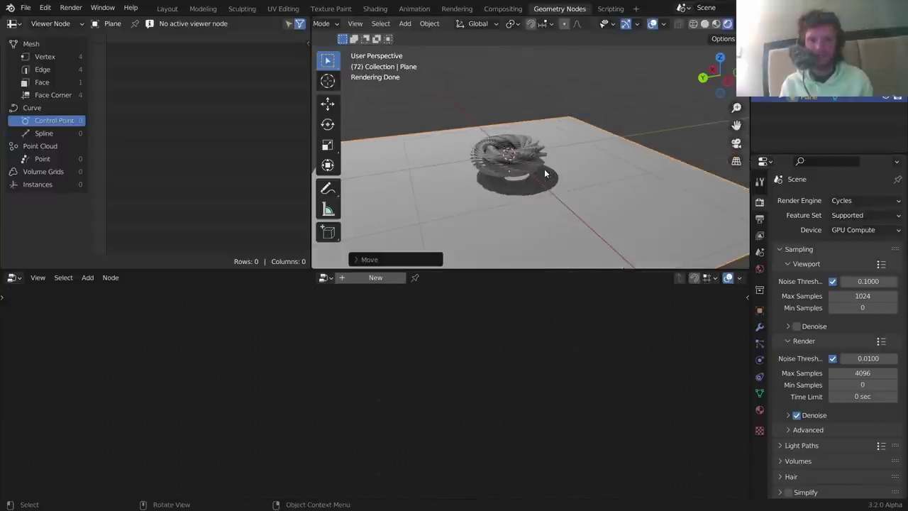
# Try extruding the plane's two back edges upward along Z to form walls.
pyautogui.press('Tab')
pyautogui.click(595, 125)
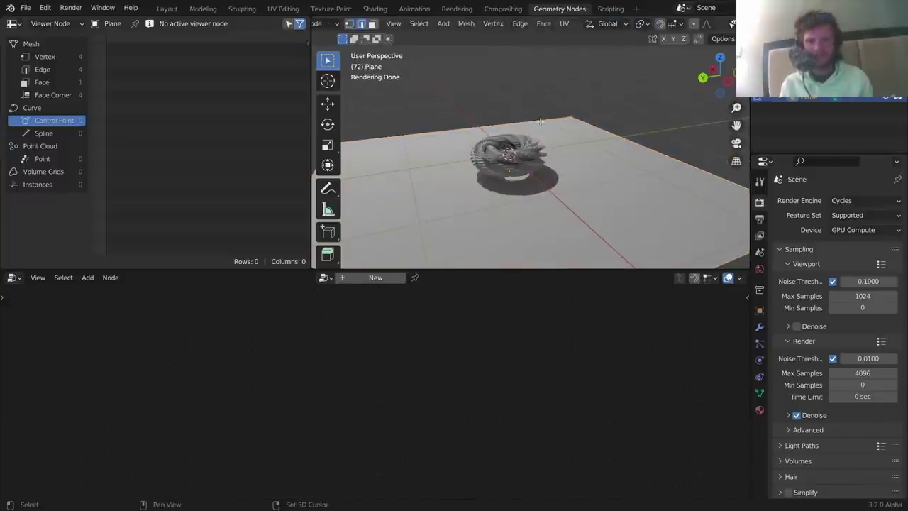
pyautogui.keyDown('shift'); pyautogui.click(540, 122); pyautogui.keyUp('shift')
pyautogui.press('e')
pyautogui.press('z')
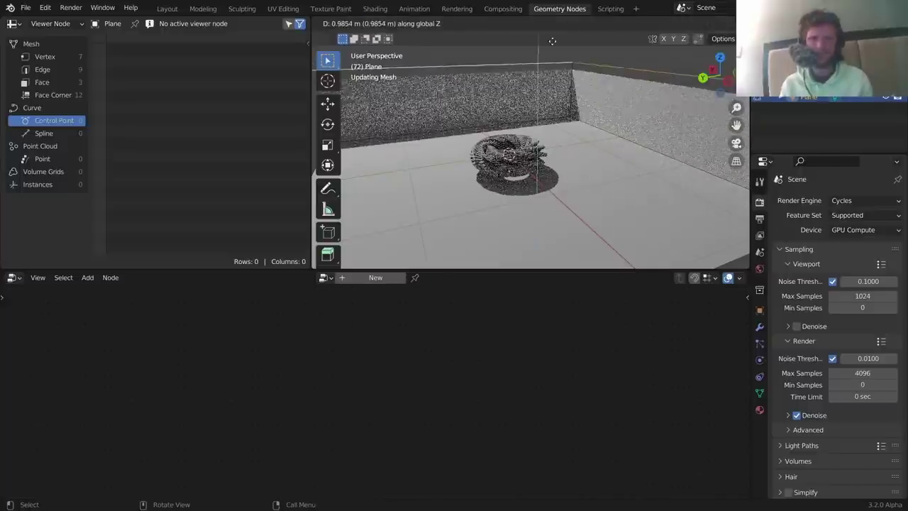
pyautogui.click(552, 41)
# Try beveling the edges of the backdrop, undo back to the flat plane, and return to Object Mode.
pyautogui.moveTo(647, 76); pyautogui.dragTo(652, 74)
pyautogui.hotkey('ctrl', 'b')
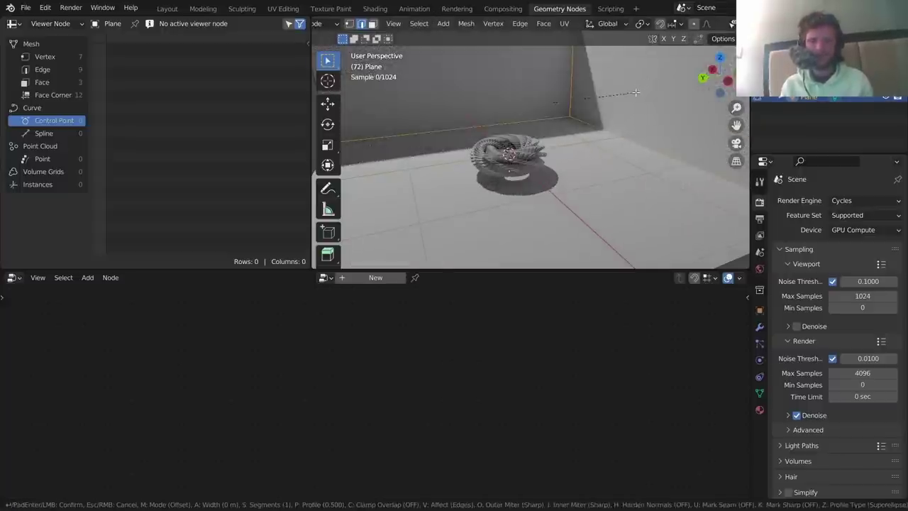
pyautogui.press('Escape')
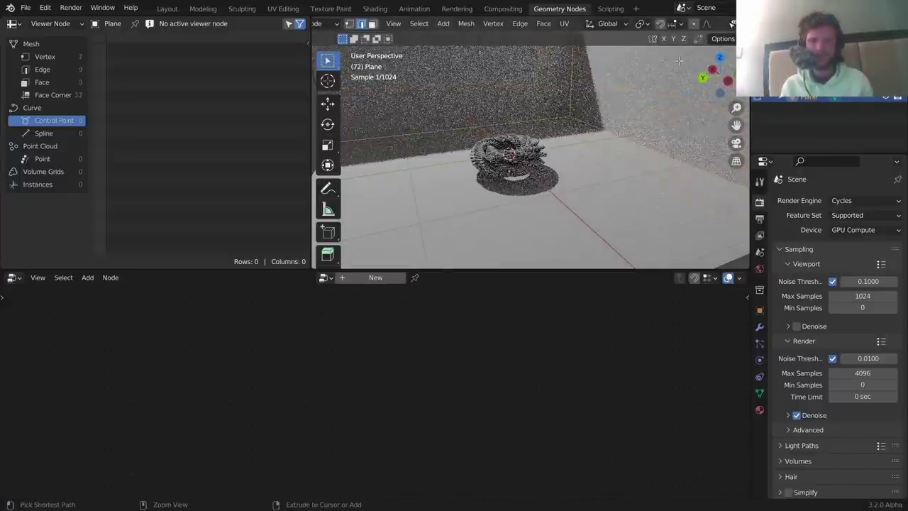
pyautogui.hotkey('ctrl', 'z')
pyautogui.hotkey('ctrl', 'z')
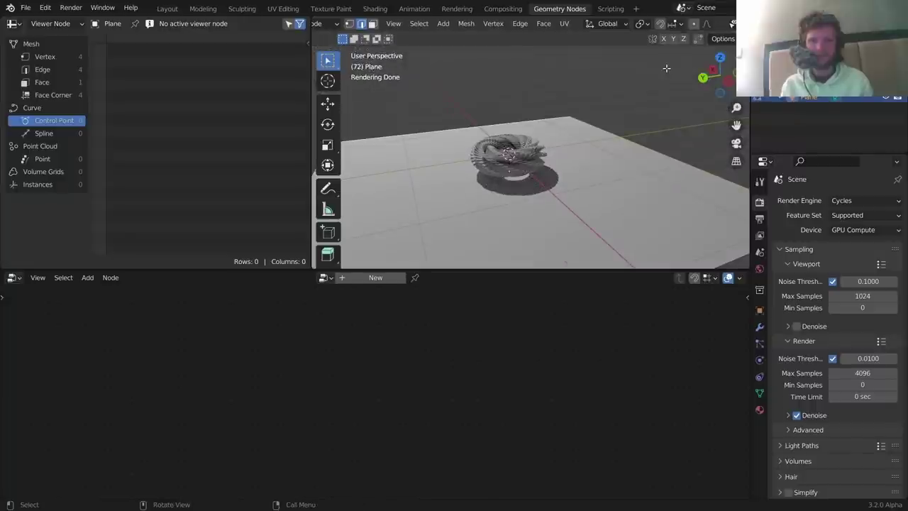
pyautogui.press('Tab')
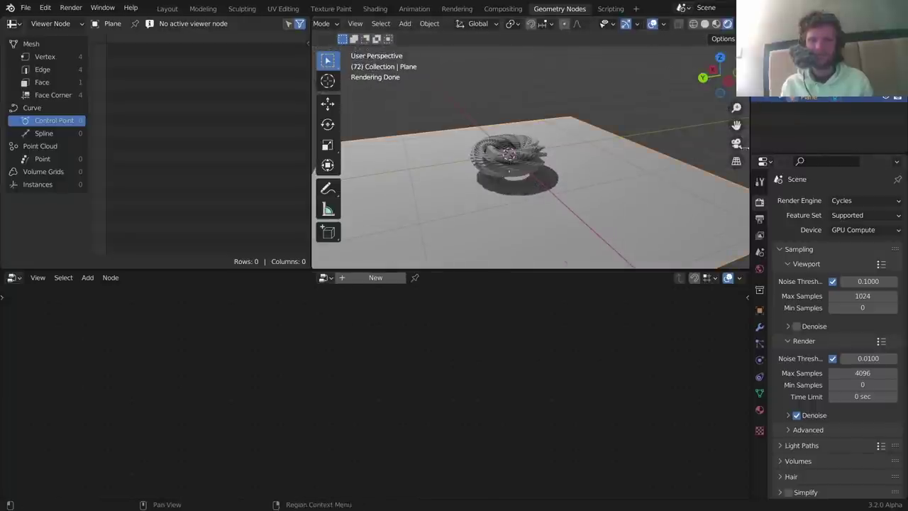
# Set the World background color to black.
pyautogui.click(759, 269)
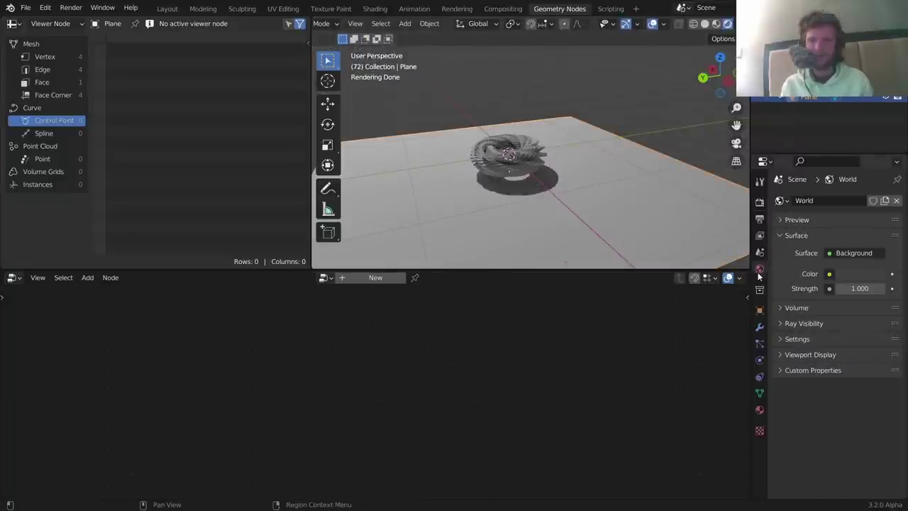
pyautogui.click(875, 277)
pyautogui.moveTo(879, 182); pyautogui.dragTo(878, 200)
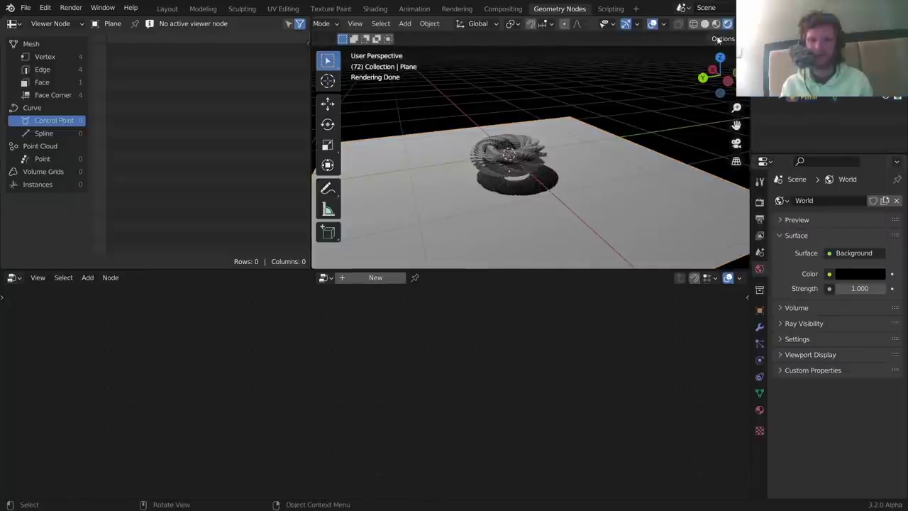
# Hide the viewport overlays, move the scene light freely, and reselect the floor plane.
pyautogui.click(653, 27)
pyautogui.scroll(-2, 562, 127)
pyautogui.click(547, 152)
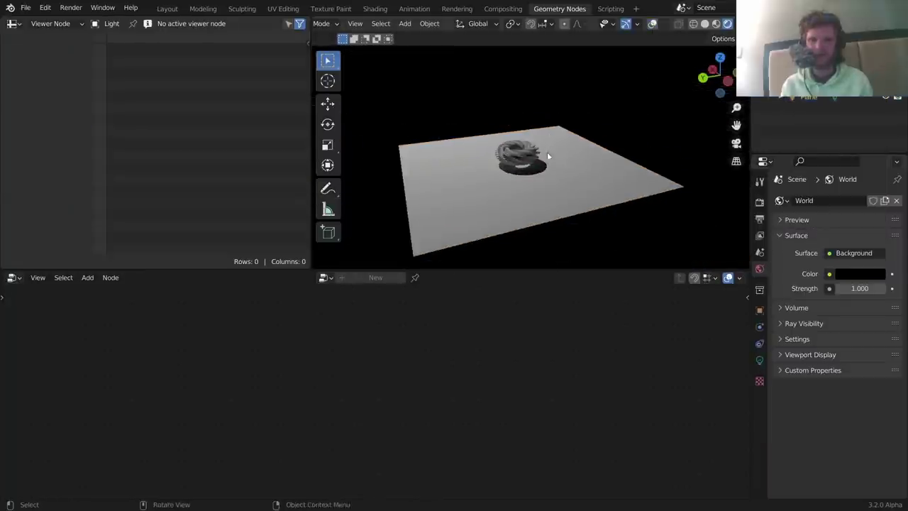
pyautogui.press('g')
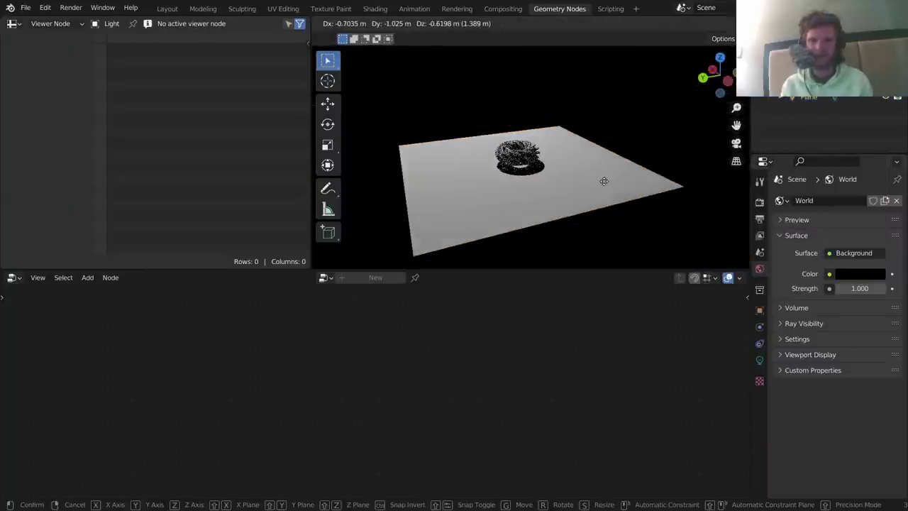
pyautogui.click(586, 159)
pyautogui.scroll(4, 572, 229)
pyautogui.click(615, 182)
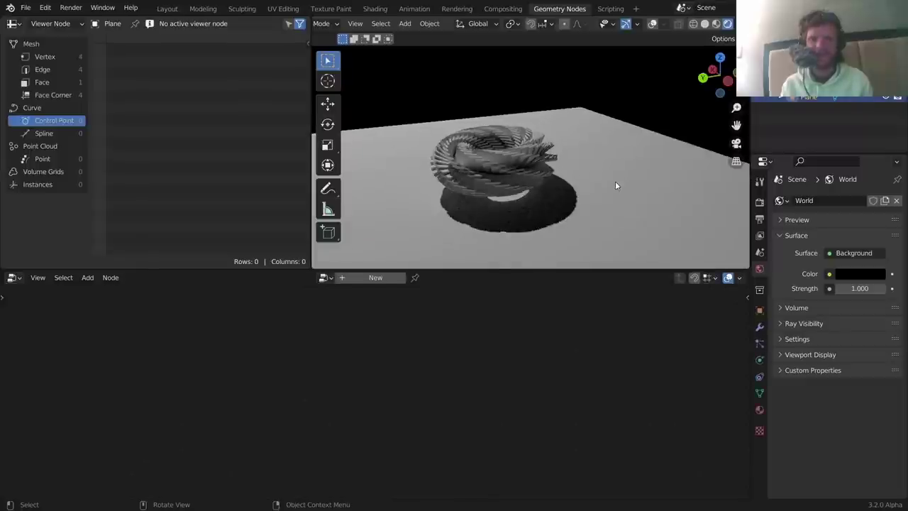
# Switch to the Shading workspace and show the scene in rendered shading through the camera.
pyautogui.click(375, 9)
pyautogui.click(737, 143)
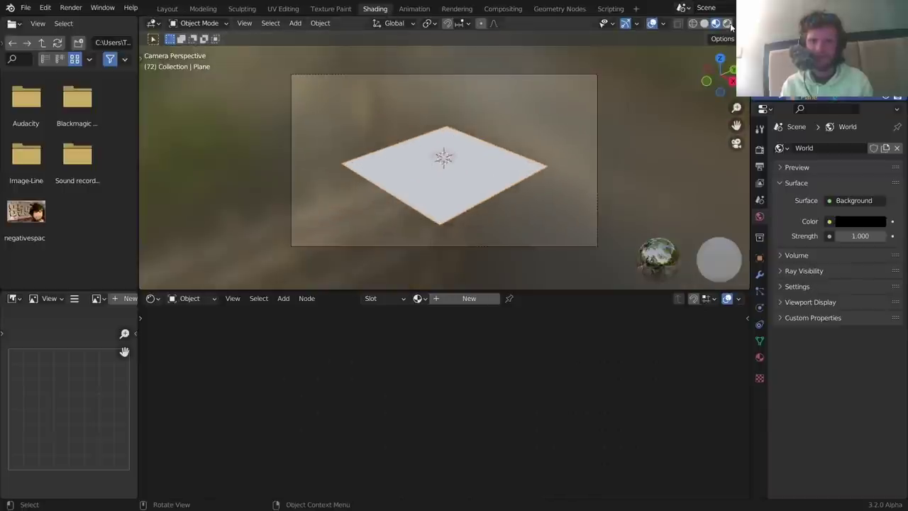
pyautogui.click(728, 23)
pyautogui.scroll(3, 534, 190)
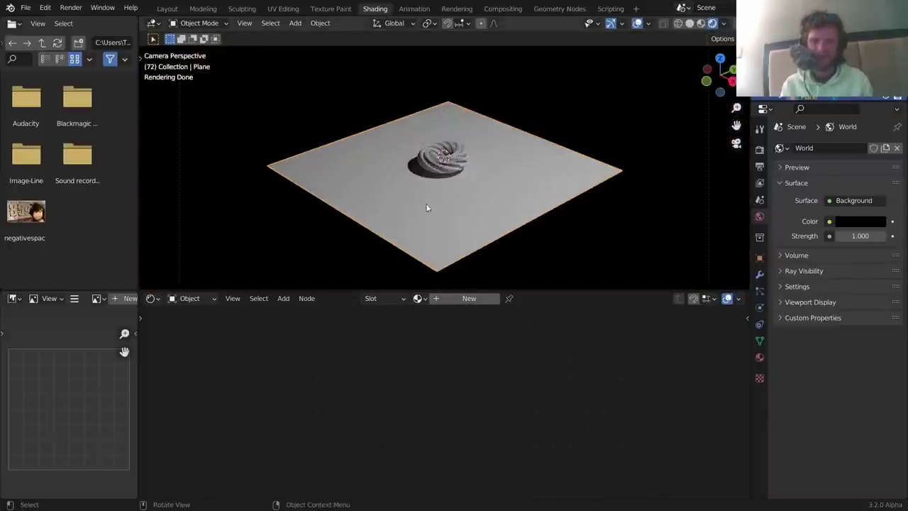
# Create a new material for the floor plane and make its Base Color nearly black.
pyautogui.click(477, 303)
pyautogui.moveTo(503, 378); pyautogui.dragTo(568, 406, button='middle')
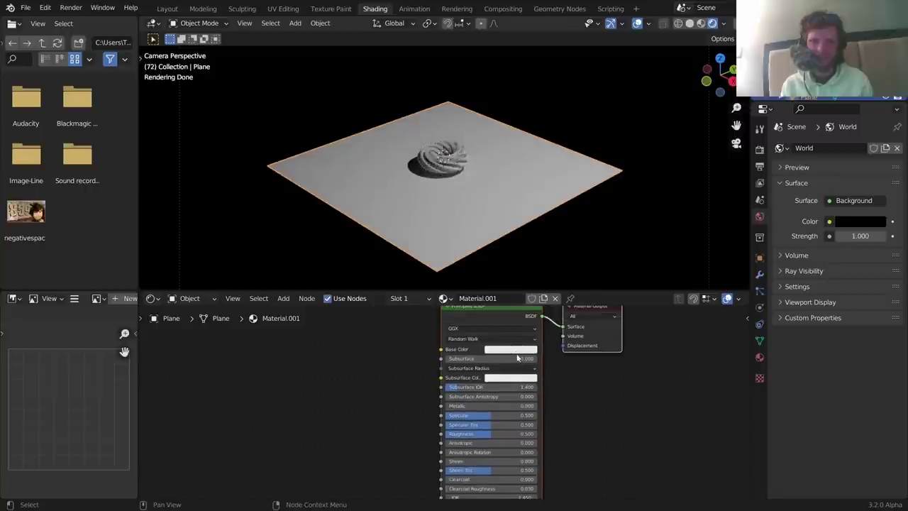
pyautogui.click(517, 350)
pyautogui.click(557, 284)
pyautogui.moveTo(557, 283); pyautogui.dragTo(557, 285)
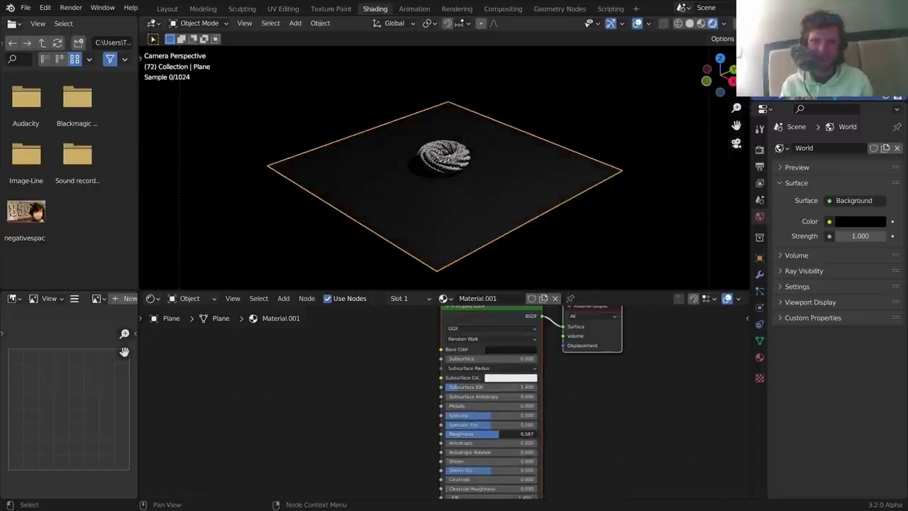
# Undo the accidental roughness change and set the floor material's Roughness to 0.
pyautogui.hotkey('ctrl', 'z')
pyautogui.scroll(8, 473, 178)
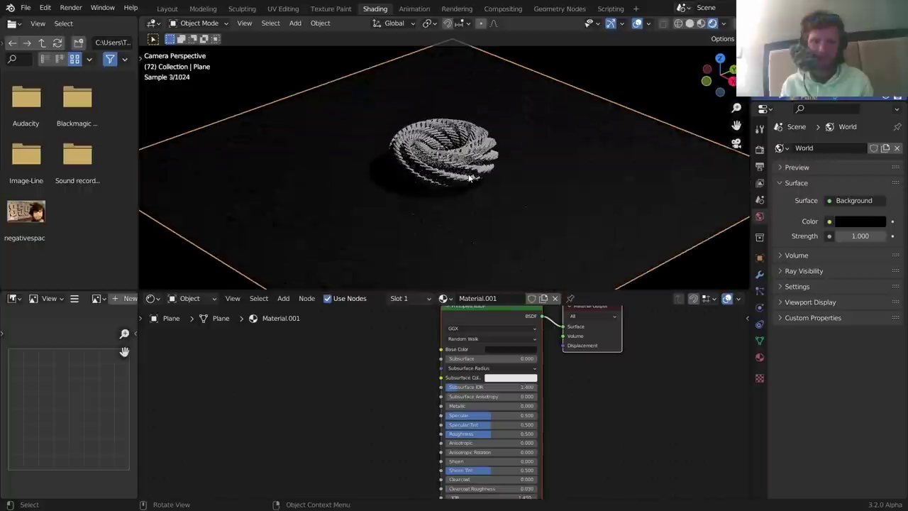
pyautogui.moveTo(480, 434); pyautogui.dragTo(447, 434)
pyautogui.scroll(-3, 476, 214)
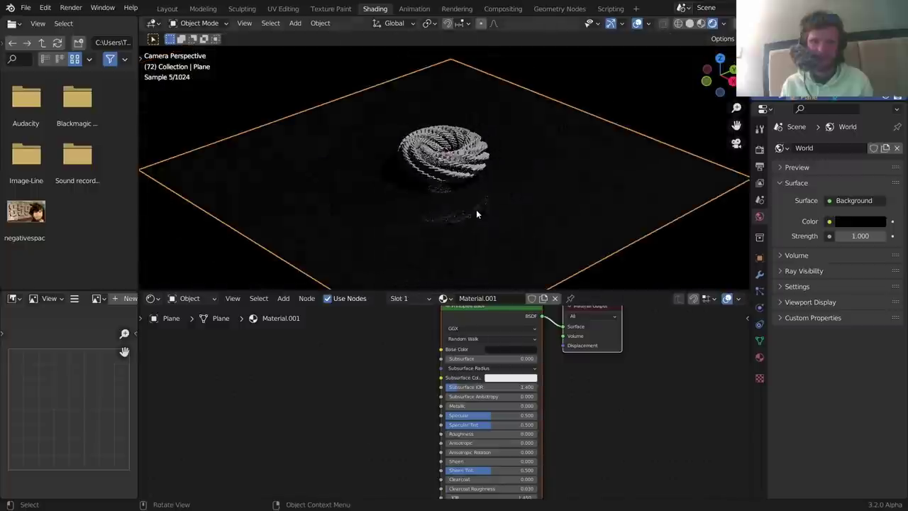
# Change the camera type to Orthographic and set its Orthographic Scale to 1.964 to frame the ring.
pyautogui.click(811, 68)
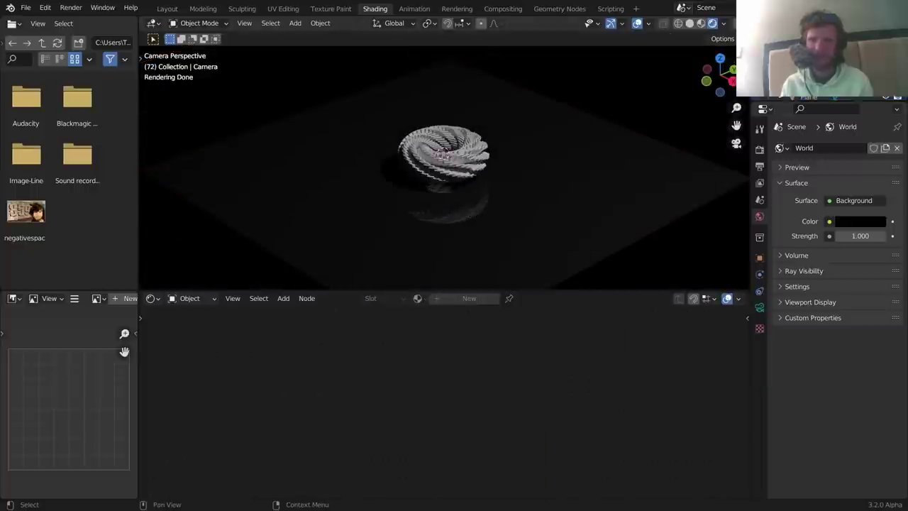
pyautogui.click(759, 307)
pyautogui.click(837, 185)
pyautogui.click(839, 212)
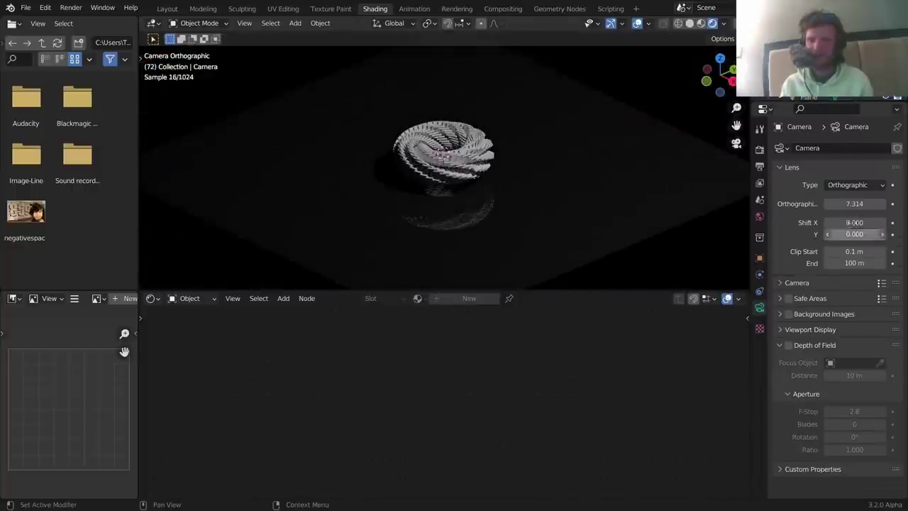
pyautogui.moveTo(862, 204); pyautogui.dragTo(815, 204)
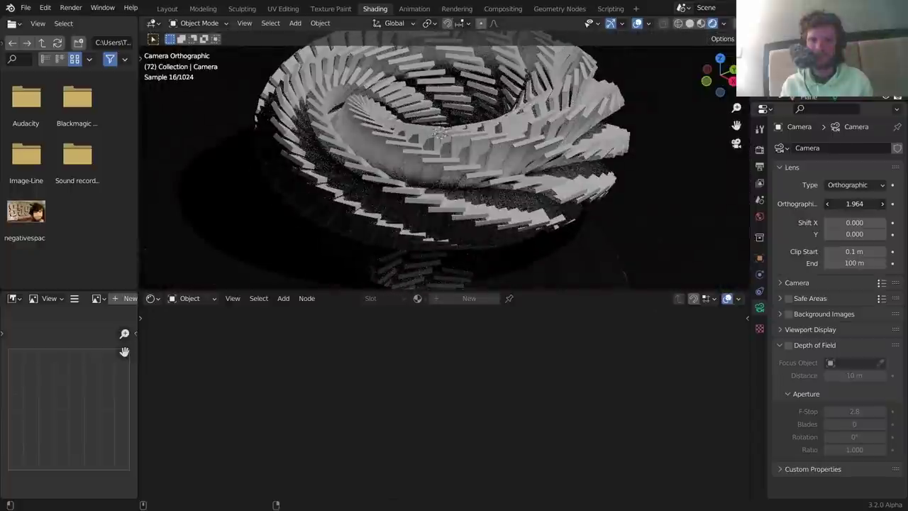
pyautogui.scroll(-6, 488, 177)
pyautogui.scroll(3, 487, 178)
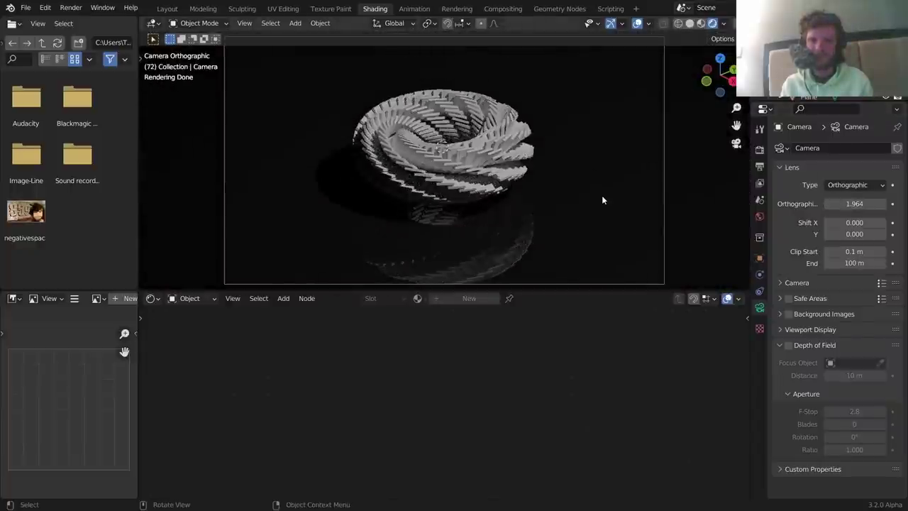
pyautogui.scroll(-3, 603, 199)
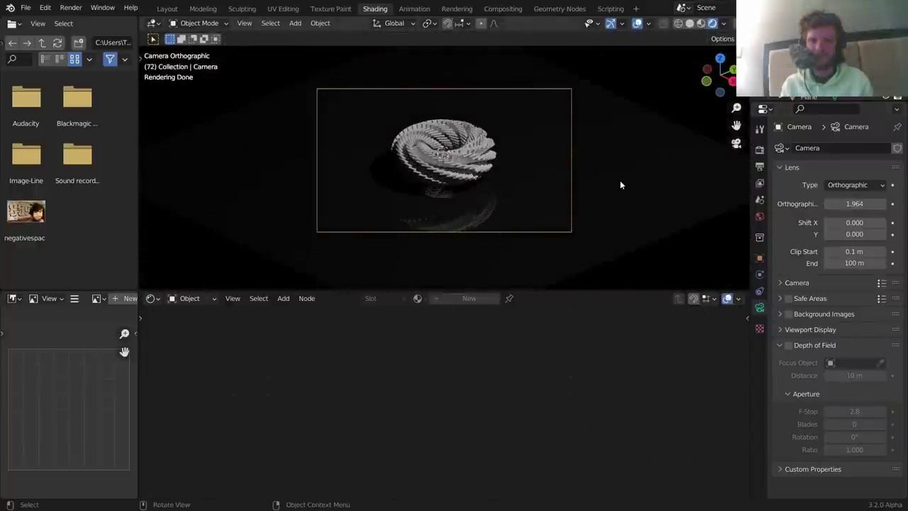
pyautogui.scroll(2, 620, 184)
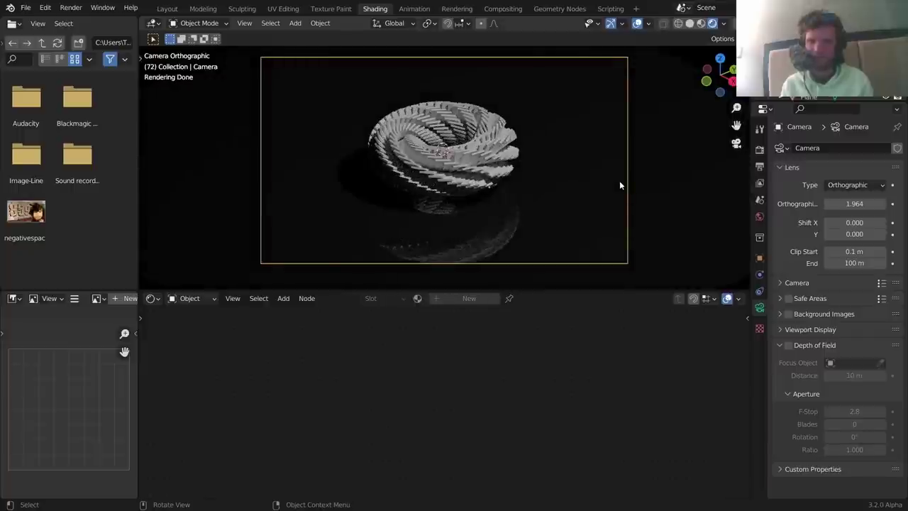
# Set the Color Management Look to Very High Contrast in the render settings.
pyautogui.click(760, 166)
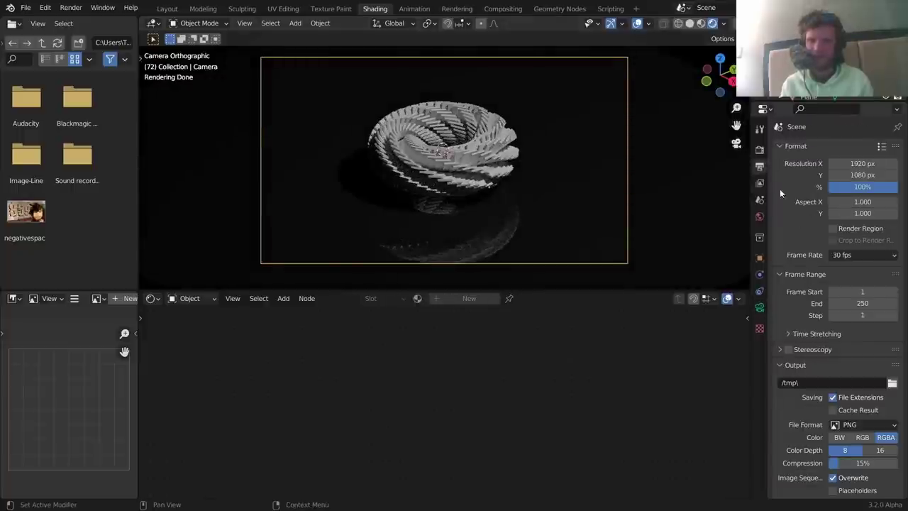
pyautogui.click(759, 150)
pyautogui.click(821, 490)
pyautogui.scroll(-5, 822, 483)
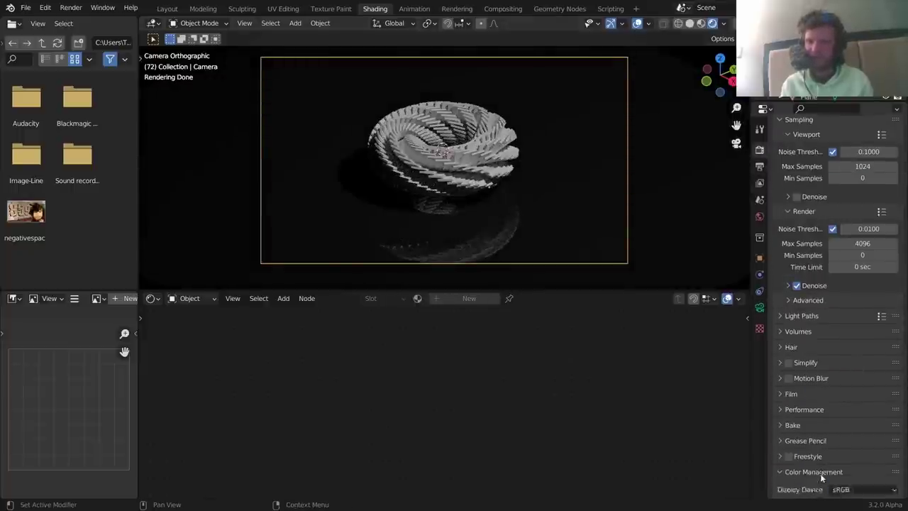
pyautogui.click(851, 417)
pyautogui.click(857, 430)
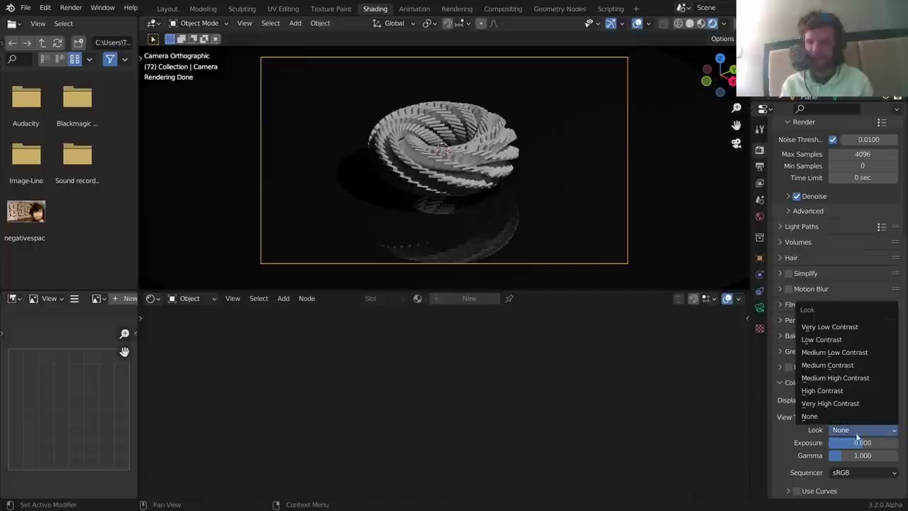
pyautogui.click(829, 404)
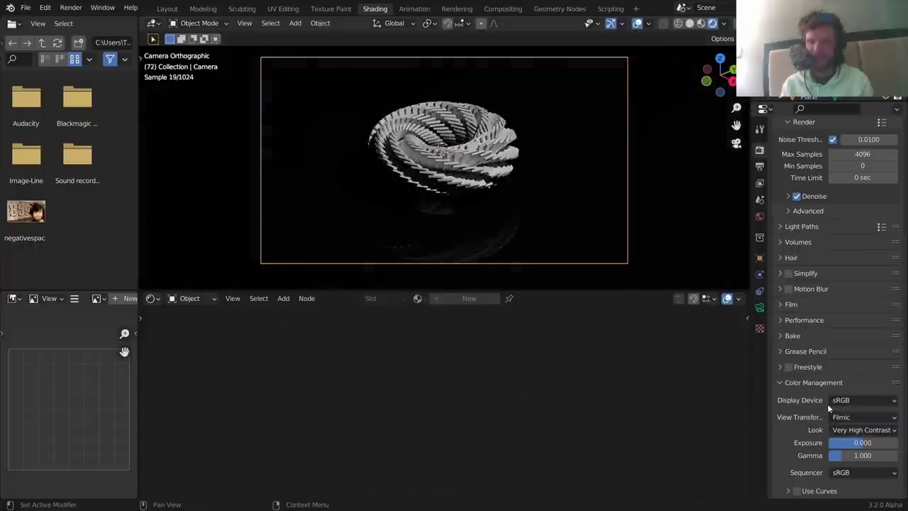
# Lower the light along global Z to light the ring from the side, and briefly preview the animation.
pyautogui.click(811, 85)
pyautogui.press('g')
pyautogui.press('z')
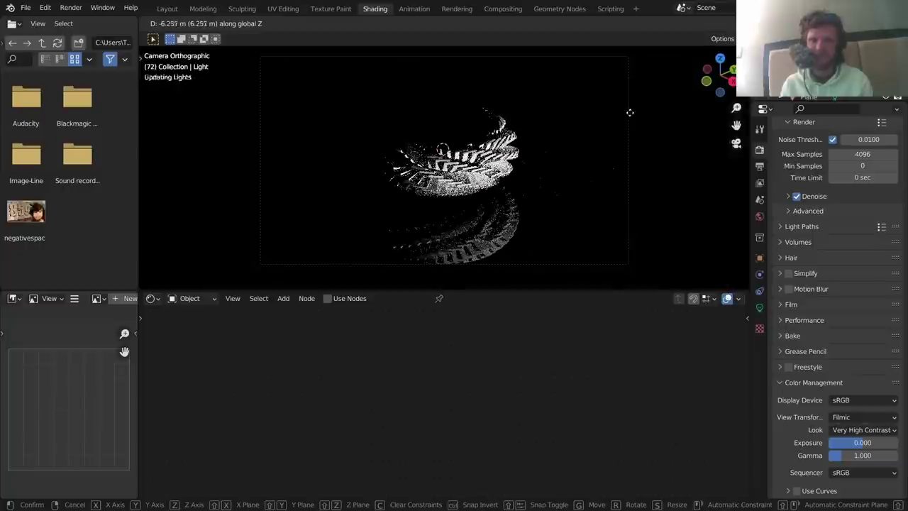
pyautogui.click(618, 226)
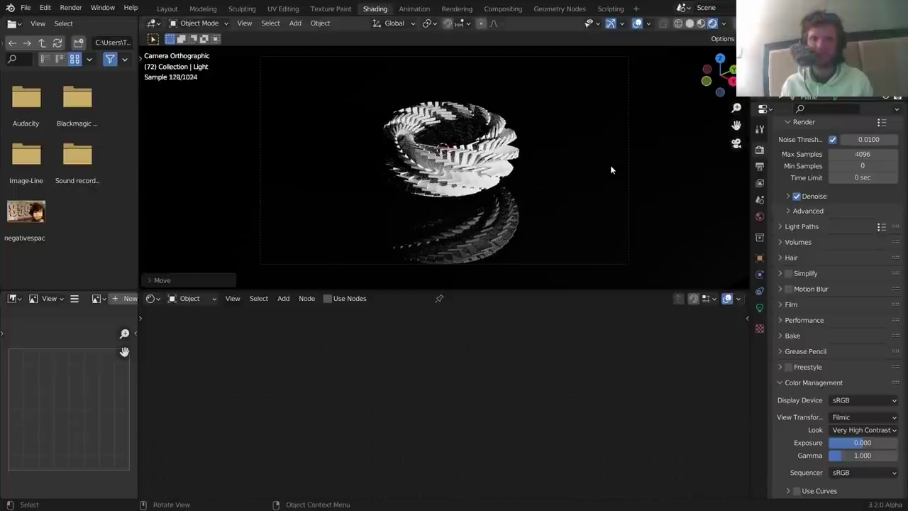
pyautogui.press('space')
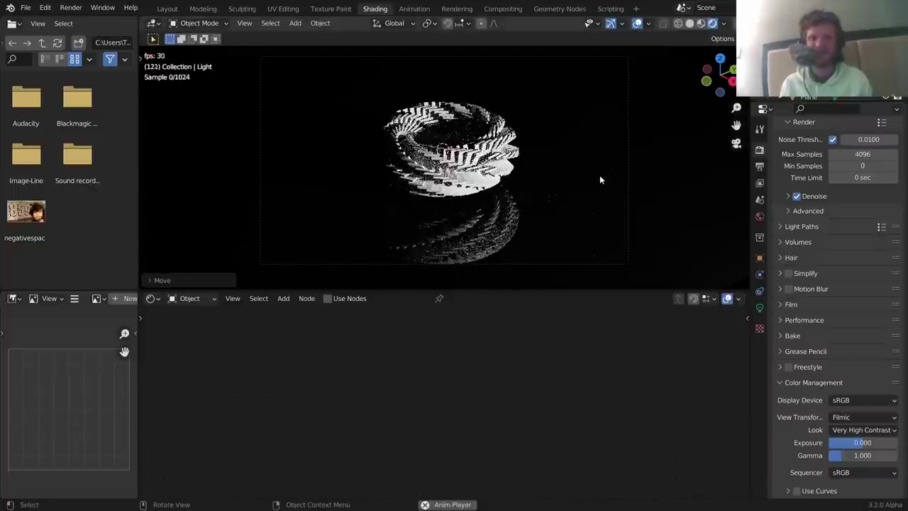
pyautogui.press('space')
# Try changing the Base Color of the ring cube's material to green.
pyautogui.click(572, 180)
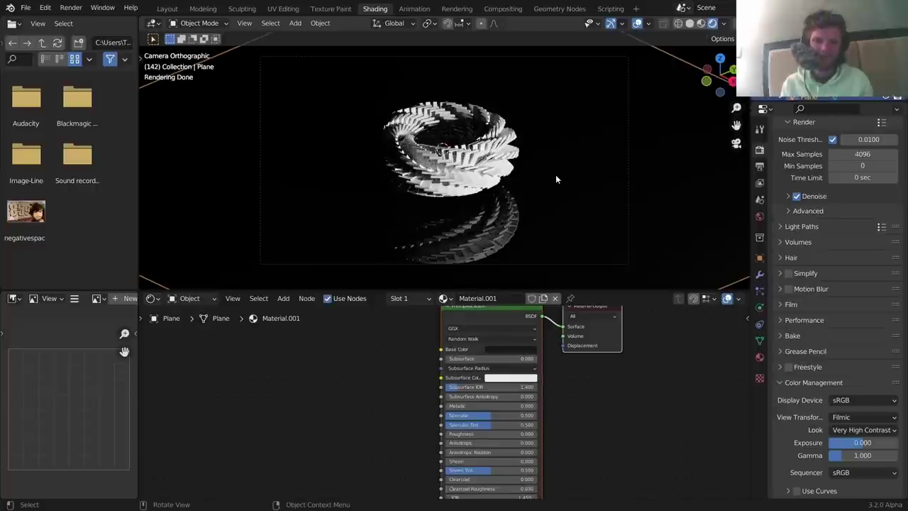
pyautogui.click(498, 166)
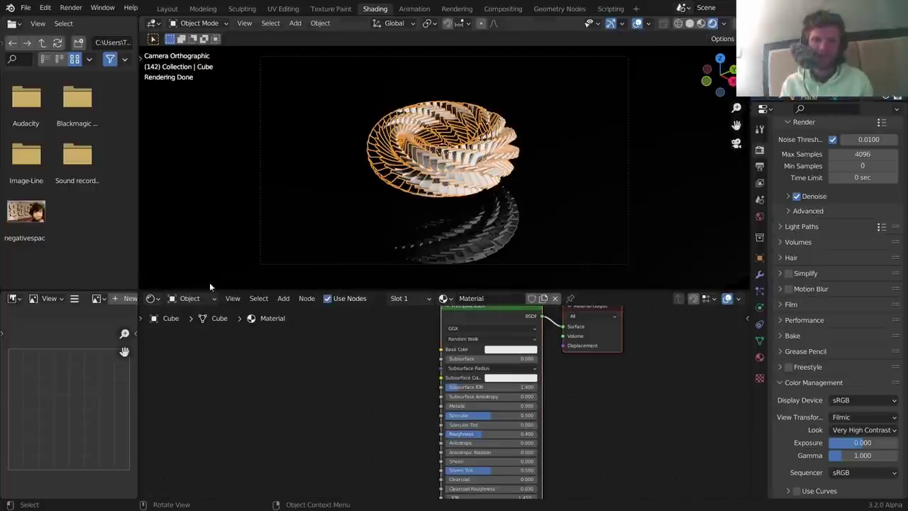
pyautogui.click(505, 352)
pyautogui.moveTo(517, 254); pyautogui.dragTo(500, 246)
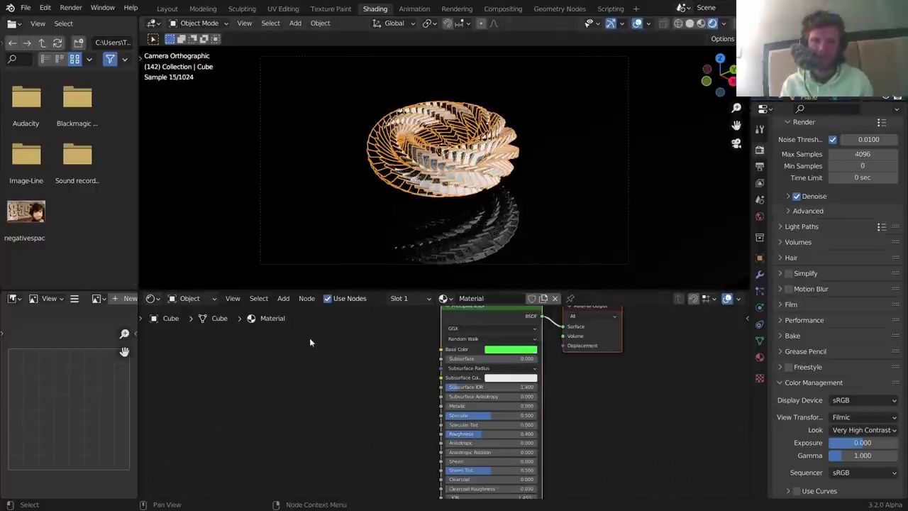
# Split the shader editor area in two and make the new area a Geometry Node Editor.
pyautogui.moveTo(142, 292); pyautogui.dragTo(367, 305)
pyautogui.click(151, 298)
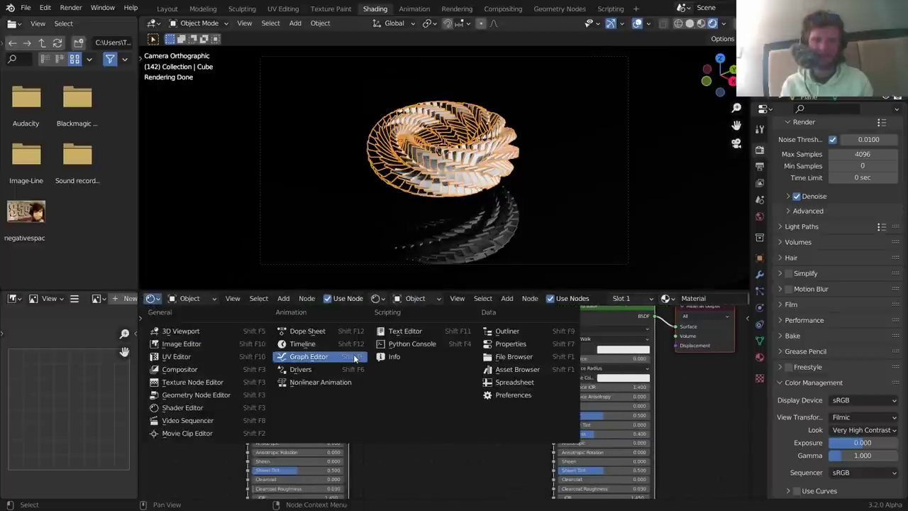
pyautogui.click(222, 396)
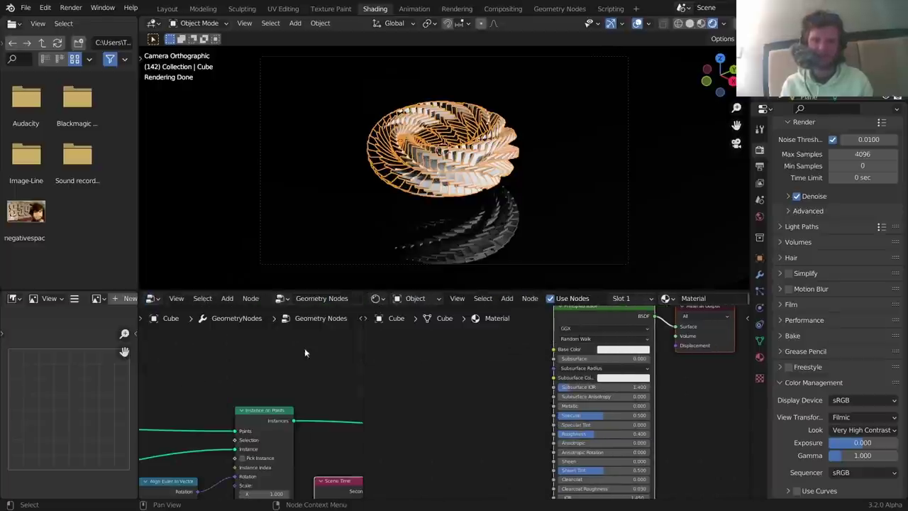
# Move the Group Output node away from Rotate Instances to make room, and widen the geometry node editor.
pyautogui.scroll(-4, 303, 352)
pyautogui.moveTo(301, 362); pyautogui.dragTo(205, 408, button='middle')
pyautogui.scroll(-3, 285, 387)
pyautogui.scroll(3, 290, 407)
pyautogui.moveTo(339, 404); pyautogui.dragTo(156, 388, button='middle')
pyautogui.scroll(5, 270, 401)
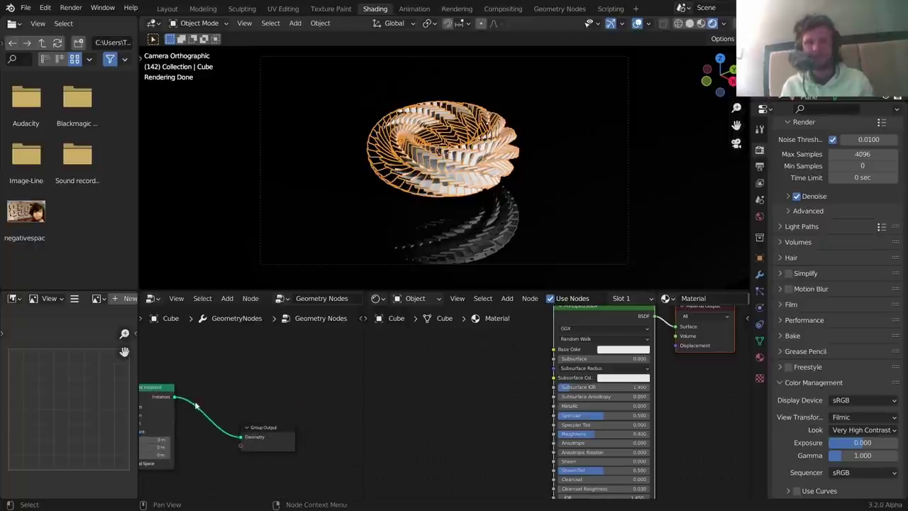
pyautogui.moveTo(261, 438); pyautogui.dragTo(293, 422)
pyautogui.scroll(4, 235, 399)
pyautogui.scroll(-12, 234, 400)
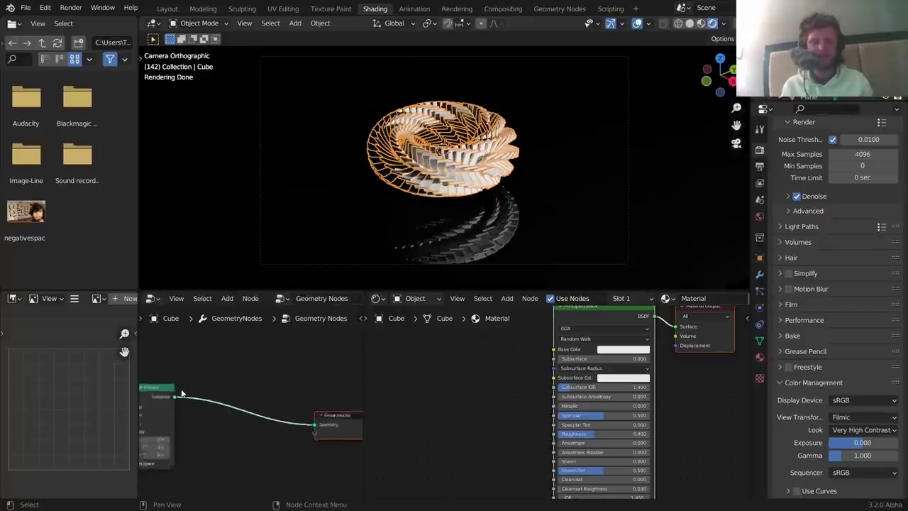
pyautogui.scroll(4, 177, 393)
pyautogui.scroll(-4, 174, 389)
pyautogui.scroll(4, 167, 381)
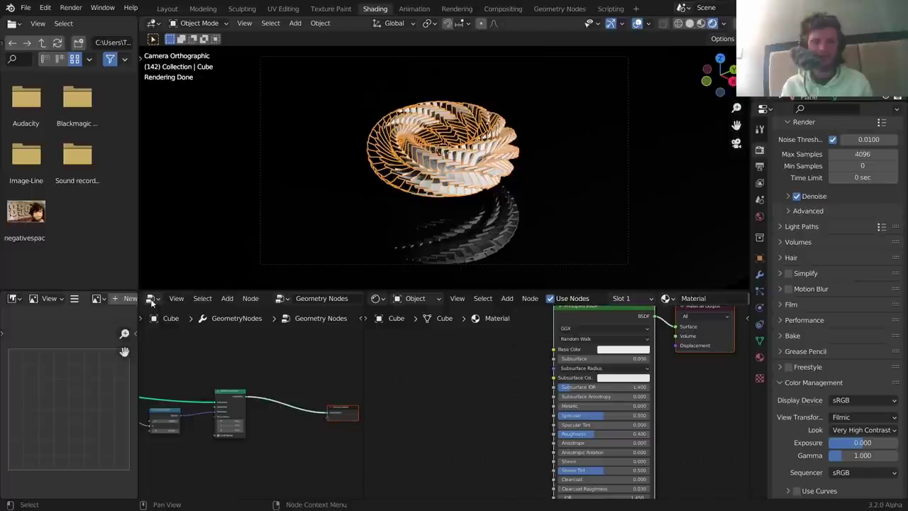
pyautogui.moveTo(143, 296); pyautogui.dragTo(110, 301)
# Insert a Set Material node between Rotate Instances and Group Output, and assign the material "Material" to it.
pyautogui.scroll(-6, 213, 403)
pyautogui.moveTo(212, 403); pyautogui.dragTo(219, 382, button='middle')
pyautogui.scroll(6, 220, 382)
pyautogui.scroll(2, 220, 386)
pyautogui.hotkey('shift', 'a')
pyautogui.write('s')
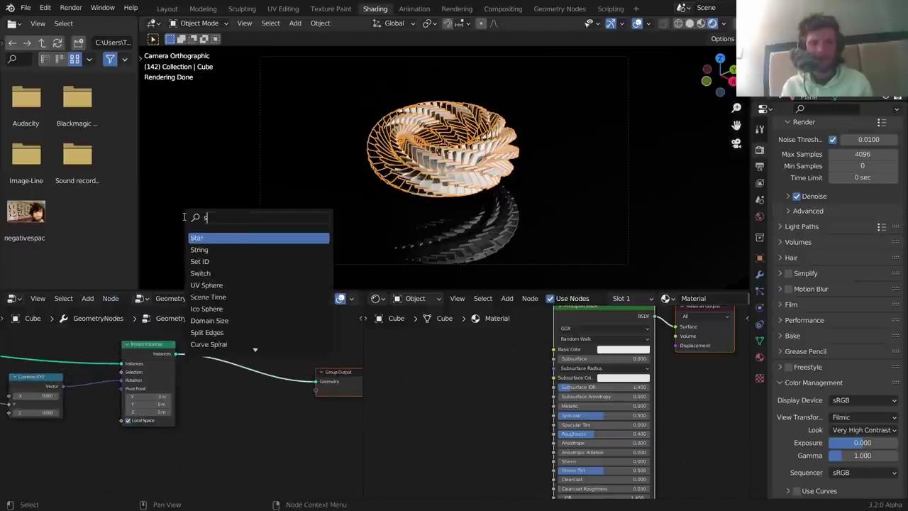
pyautogui.write('et m')
pyautogui.press('Return')
pyautogui.click(243, 375)
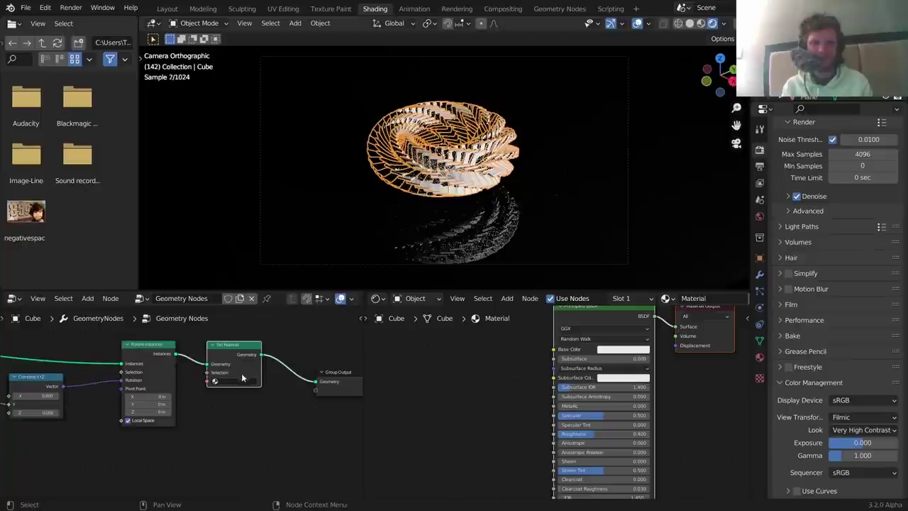
pyautogui.click(231, 395)
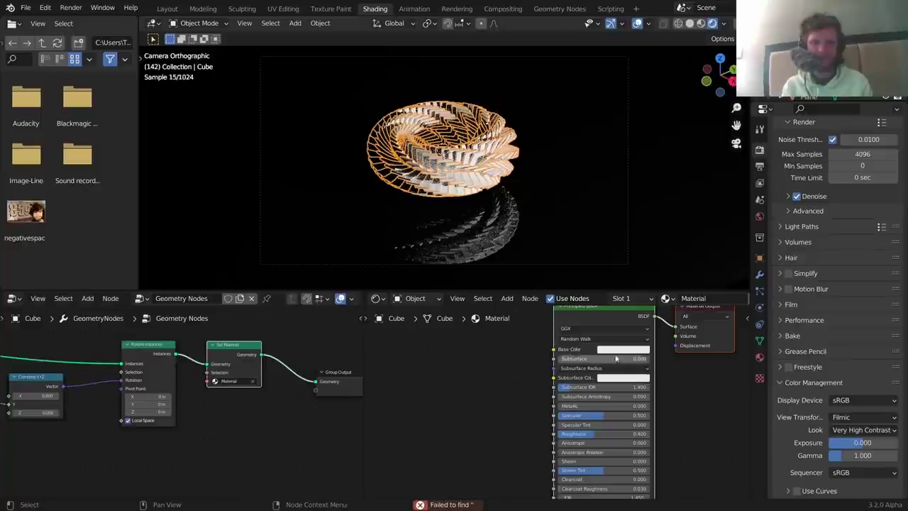
# Try a red Base Color on the ring cube's material and undo it, and turn off the viewport overlays.
pyautogui.click(620, 351)
pyautogui.moveTo(634, 254); pyautogui.dragTo(636, 289)
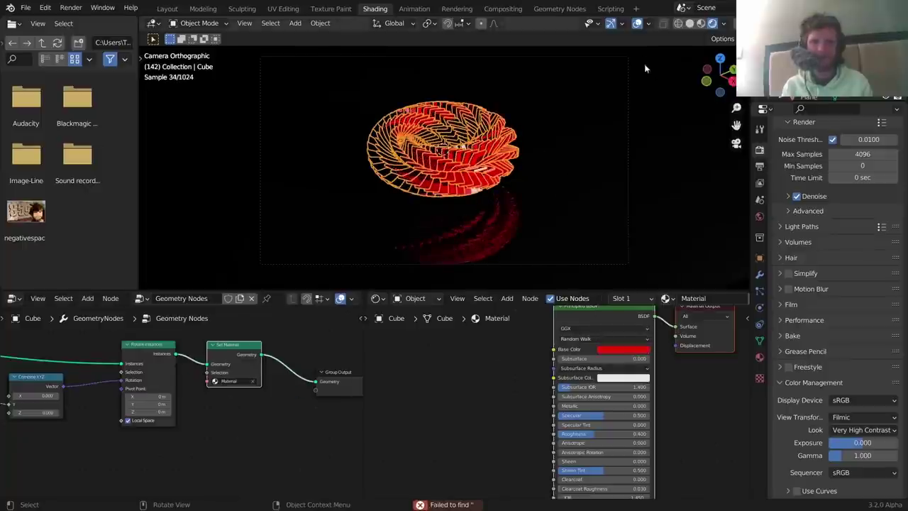
pyautogui.click(636, 25)
pyautogui.hotkey('ctrl', 'z')
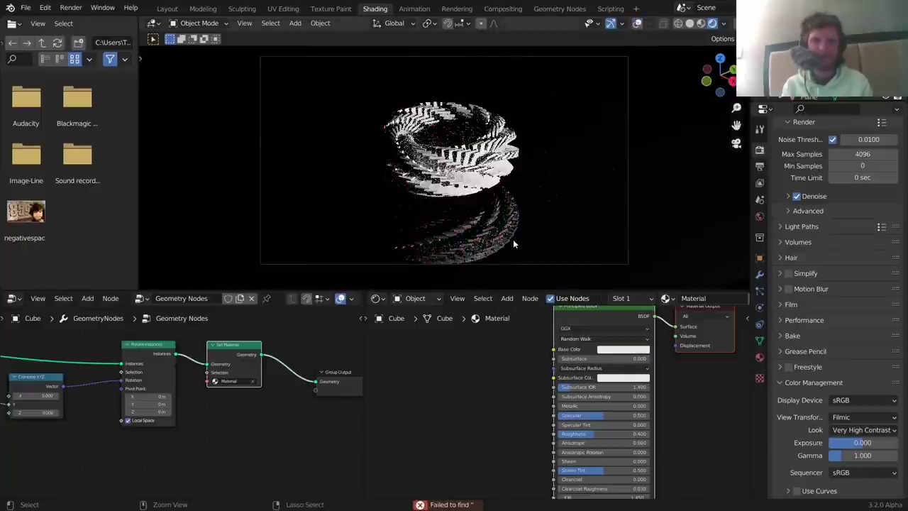
# Set the ring material's Metallic to 1.000 and move the Cube mesh node away from its neighbours to free space after it.
pyautogui.scroll(3, 513, 243)
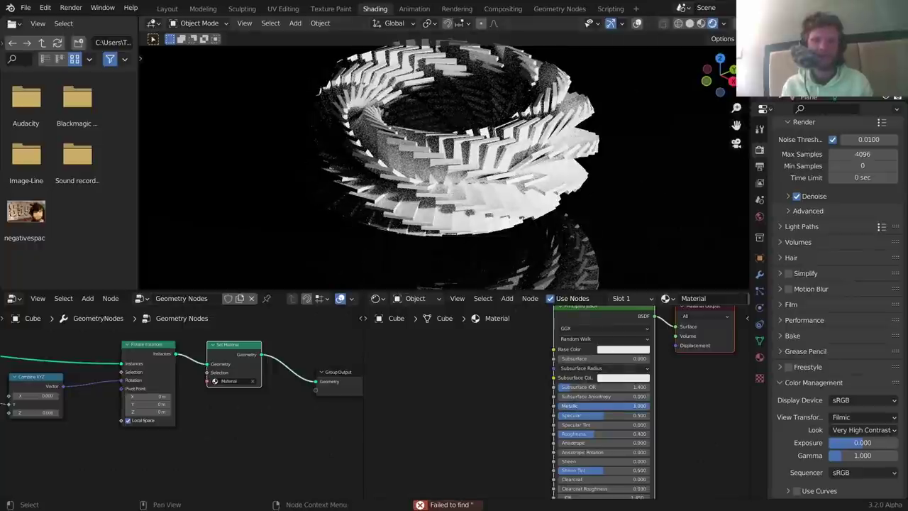
pyautogui.scroll(-3, 111, 369)
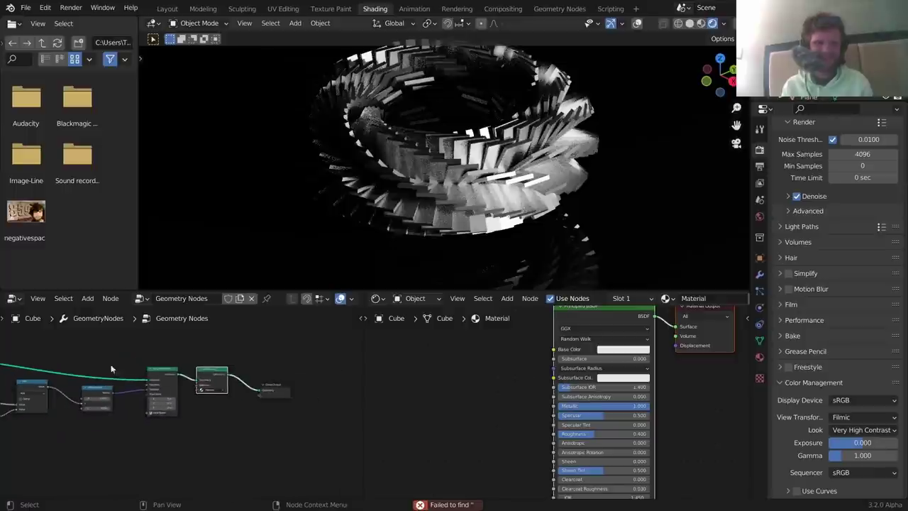
pyautogui.moveTo(111, 369); pyautogui.dragTo(197, 390, button='middle')
pyautogui.scroll(4, 179, 386)
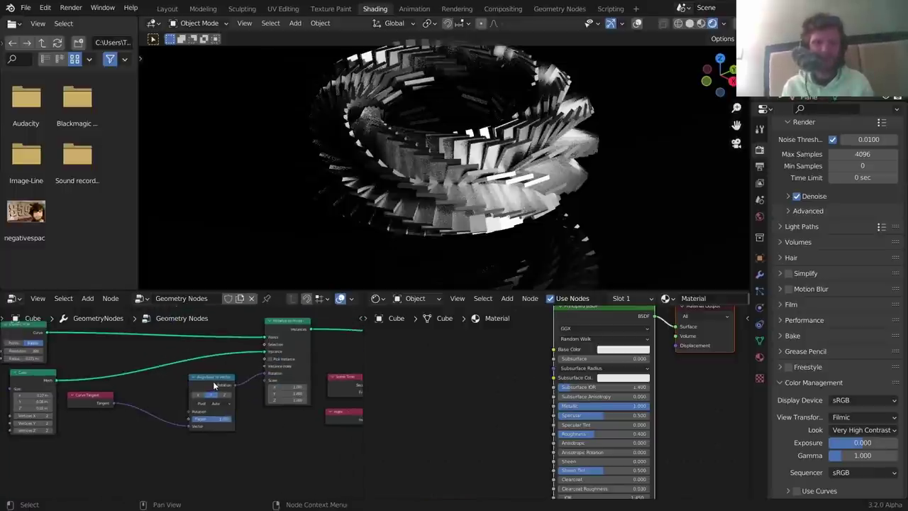
pyautogui.moveTo(183, 381); pyautogui.dragTo(310, 378, button='middle')
pyautogui.moveTo(144, 371); pyautogui.dragTo(26, 375)
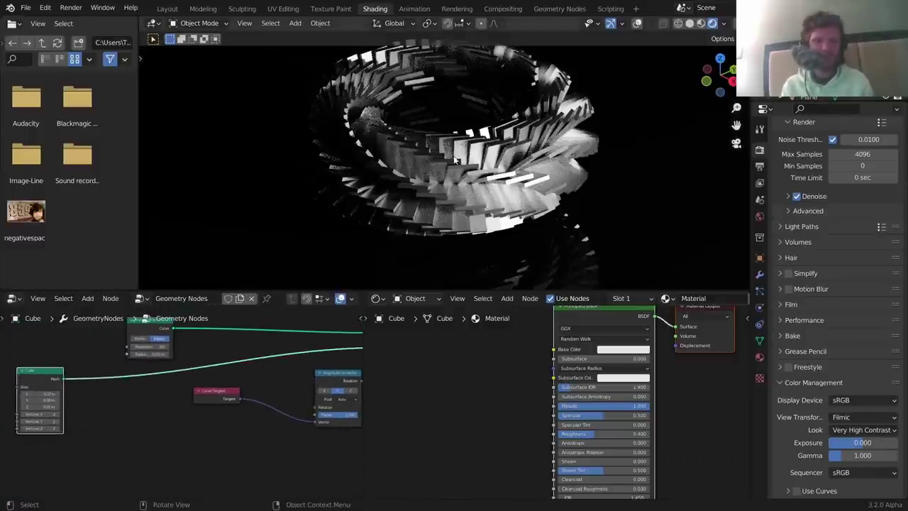
pyautogui.scroll(4, 298, 272)
pyautogui.moveTo(173, 361); pyautogui.dragTo(285, 348, button='middle')
pyautogui.moveTo(159, 359); pyautogui.dragTo(116, 361)
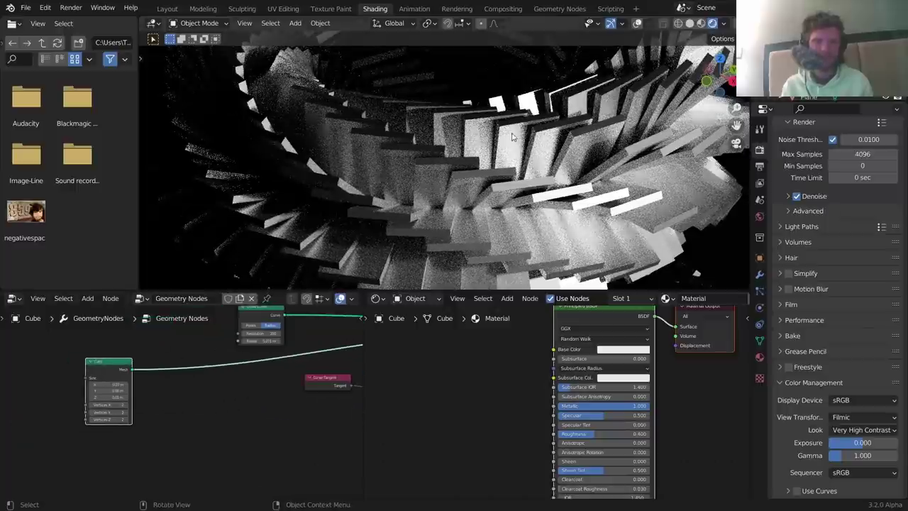
# Insert a Subdivision Surface node directly after the Cube node and set its Level to 3.
pyautogui.scroll(-5, 455, 119)
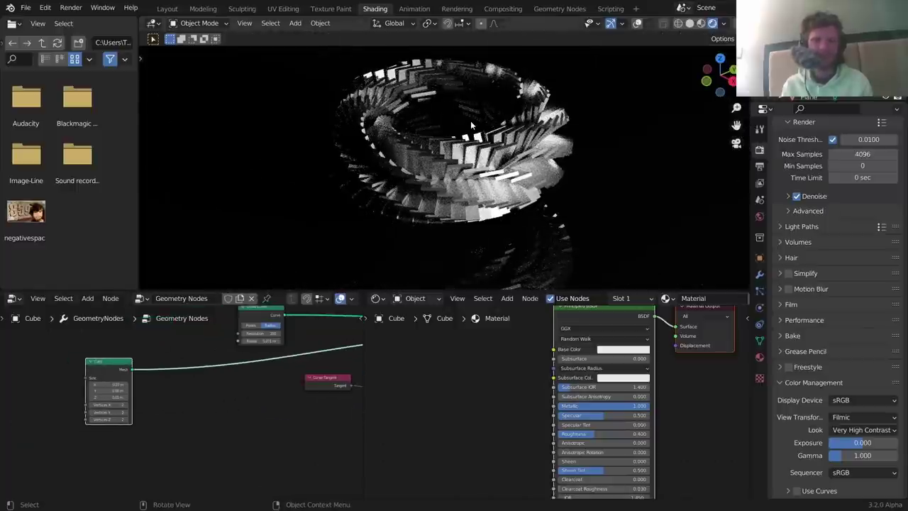
pyautogui.scroll(2, 189, 329)
pyautogui.hotkey('shift', 'a')
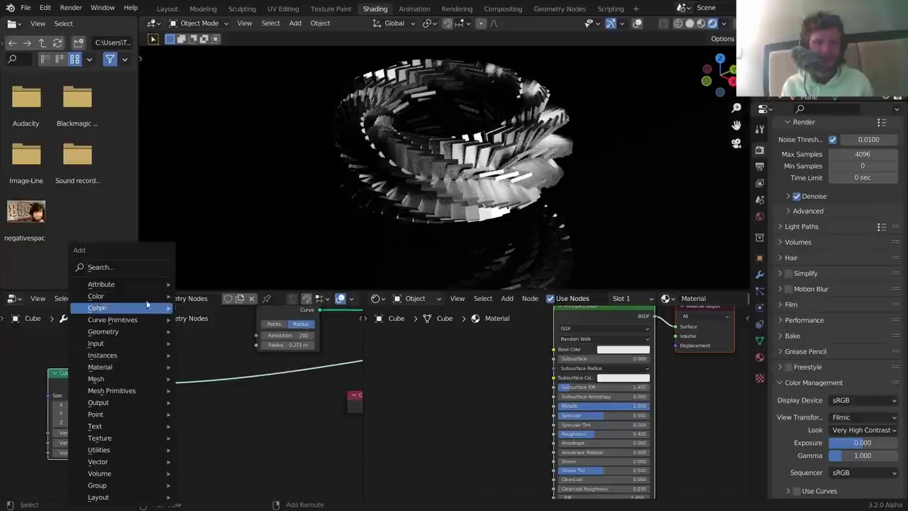
pyautogui.click(129, 268)
pyautogui.write('subsu')
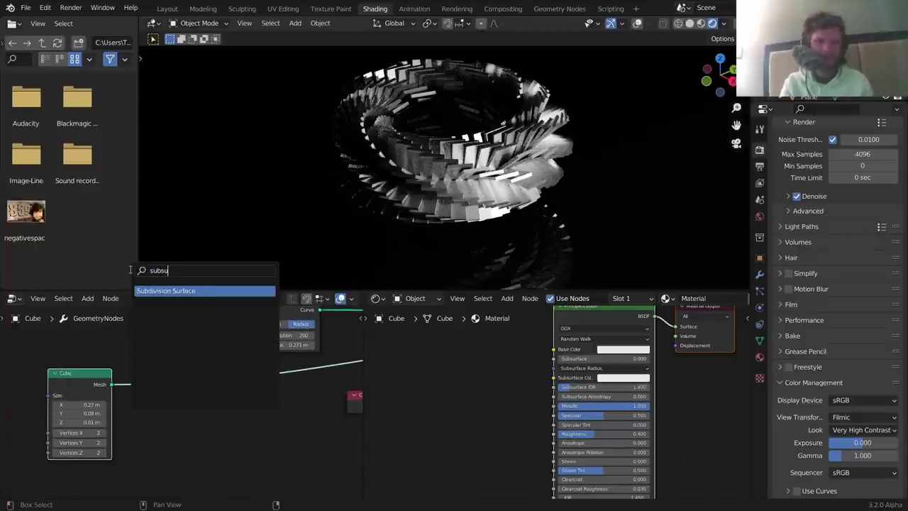
pyautogui.press('Return')
pyautogui.click(215, 409)
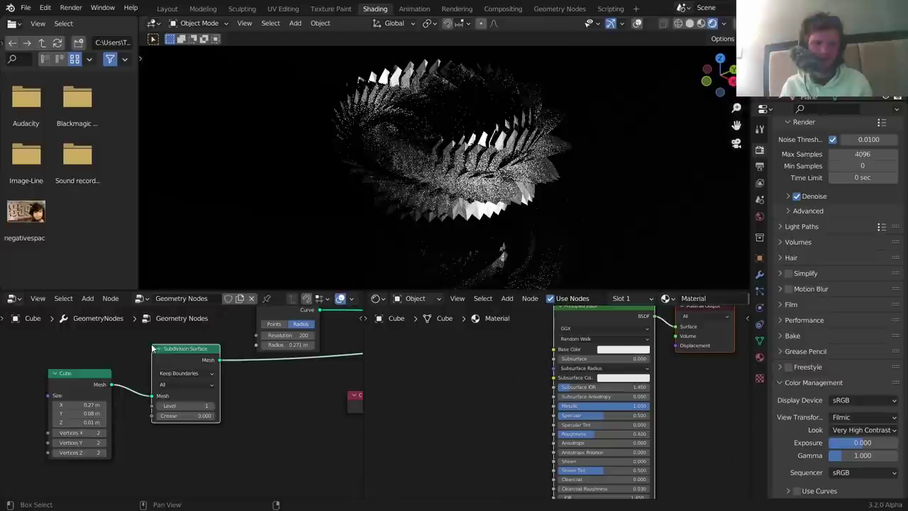
pyautogui.click(215, 407)
pyautogui.click(215, 408)
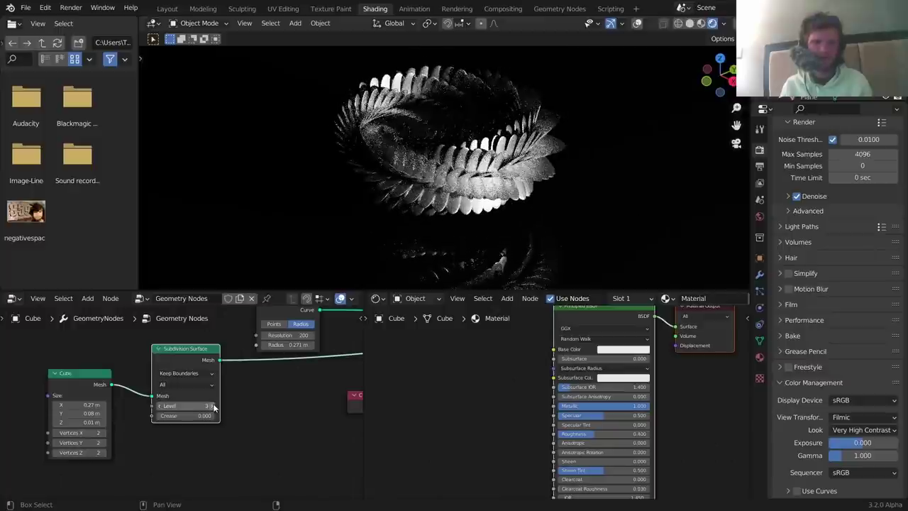
# Compare the ring in Solid and Rendered shading, and set the Subdivision Surface node's Level to 4 and Crease to 0.315.
pyautogui.click(693, 23)
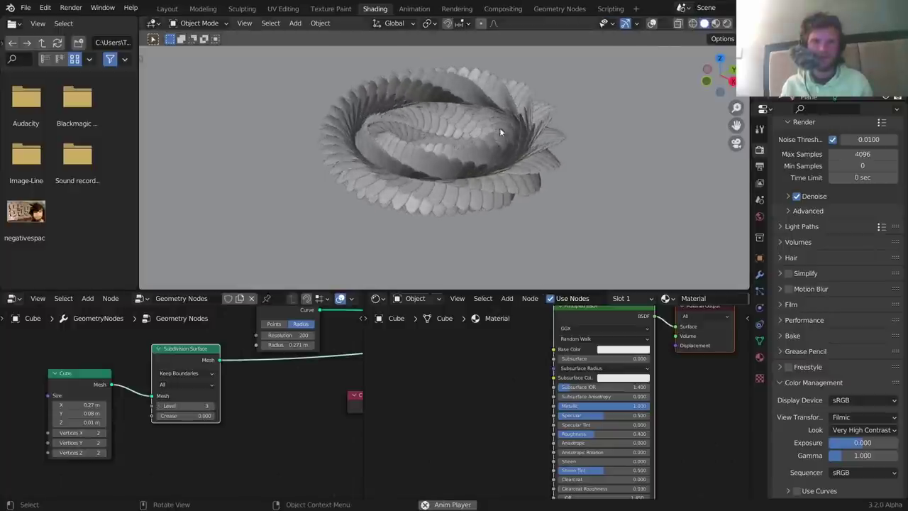
pyautogui.click(727, 24)
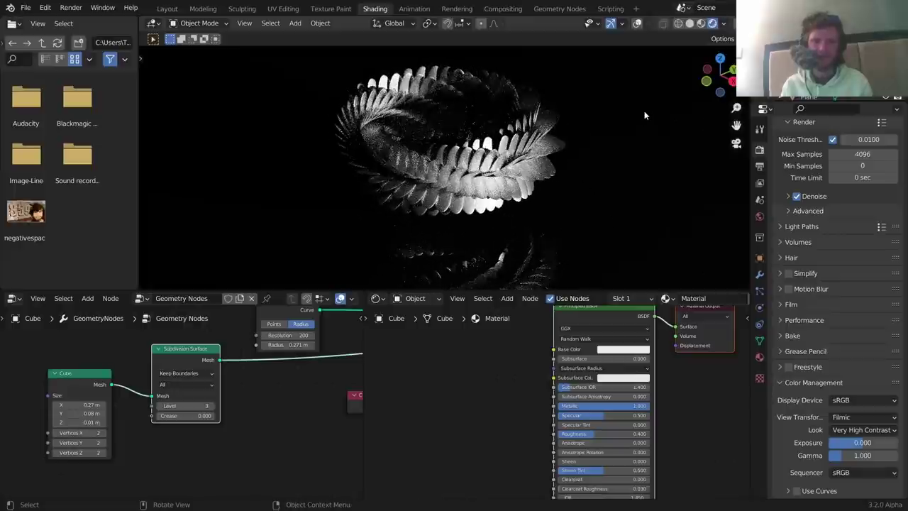
pyautogui.scroll(1, 206, 420)
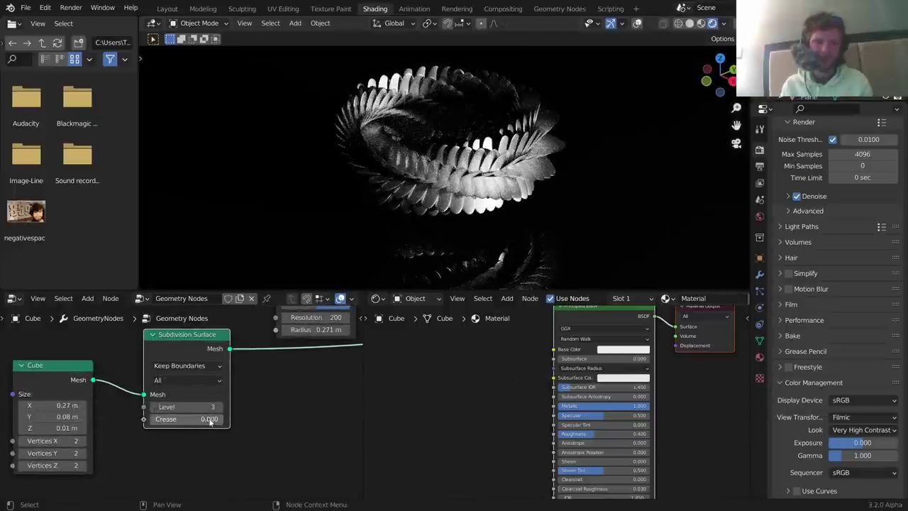
pyautogui.click(689, 24)
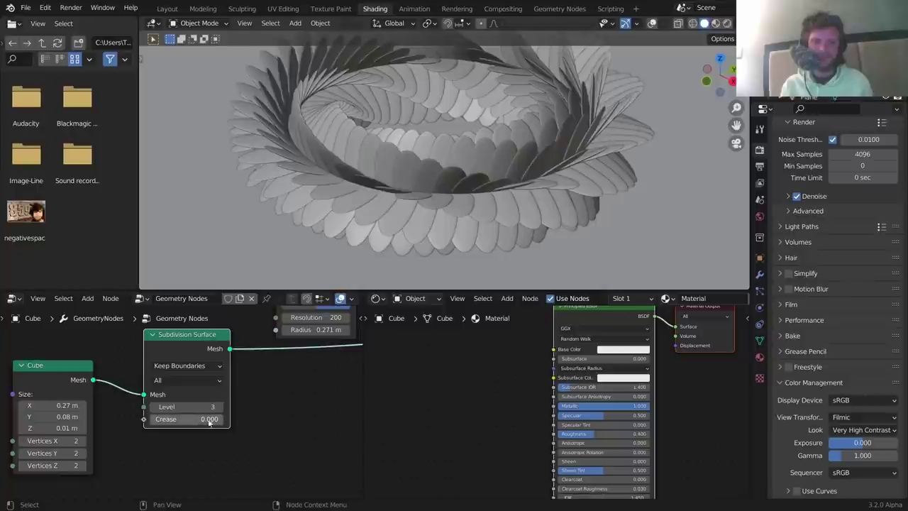
pyautogui.moveTo(192, 419); pyautogui.dragTo(253, 418)
# Insert a Set Shade Smooth node on the mesh link after the Subdivision Surface node.
pyautogui.scroll(-3, 181, 397)
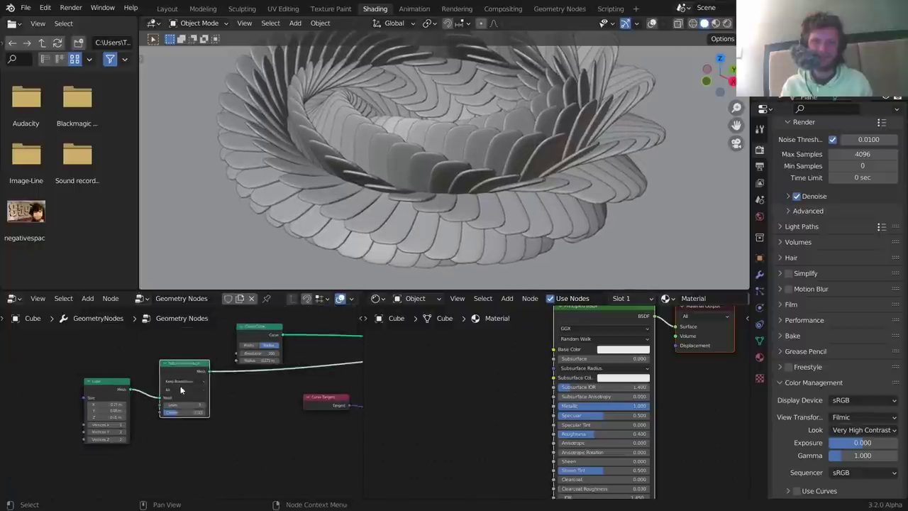
pyautogui.hotkey('shift', 'a')
pyautogui.write('shade')
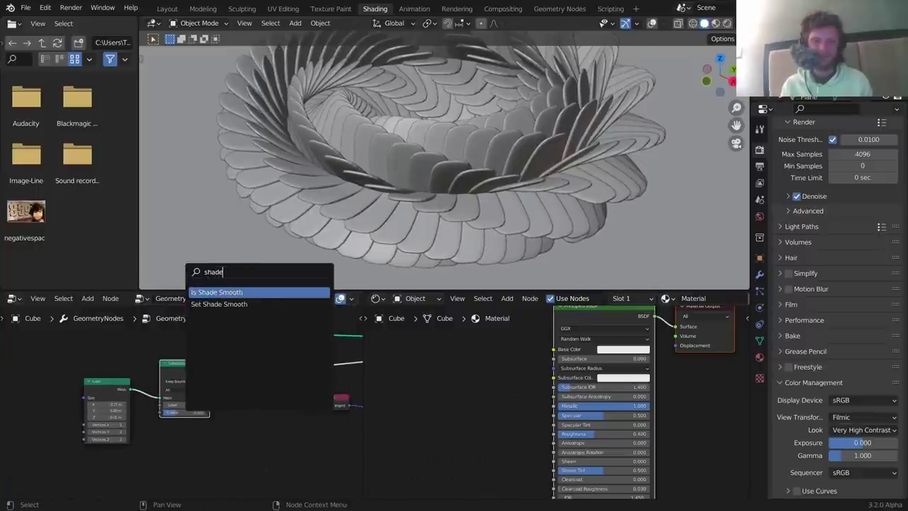
pyautogui.click(218, 304)
pyautogui.click(280, 387)
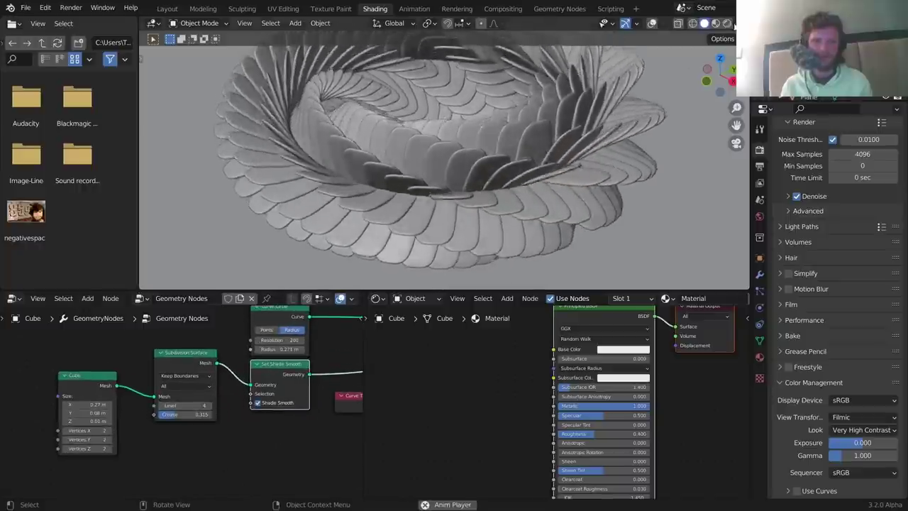
# Return the viewport to Rendered shading and inspect the smooth-shaded ring from afar and up close.
pyautogui.click(727, 23)
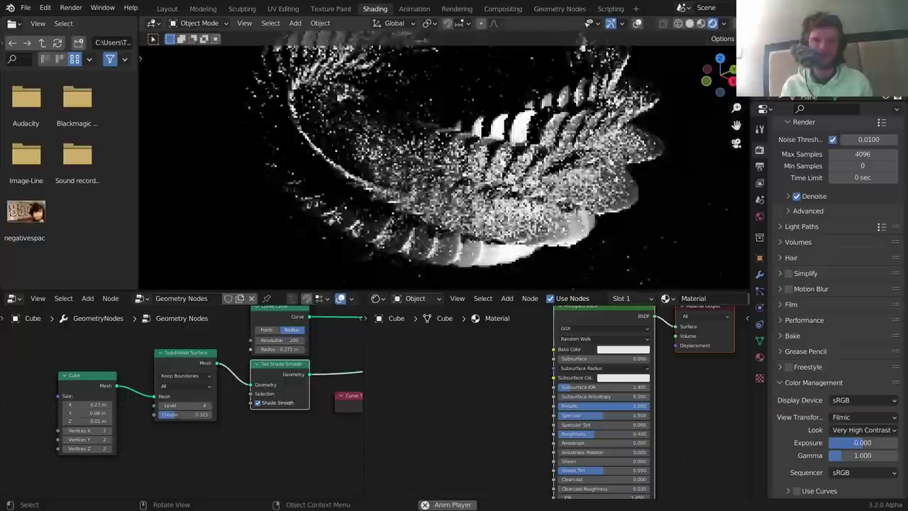
pyautogui.scroll(-5, 569, 142)
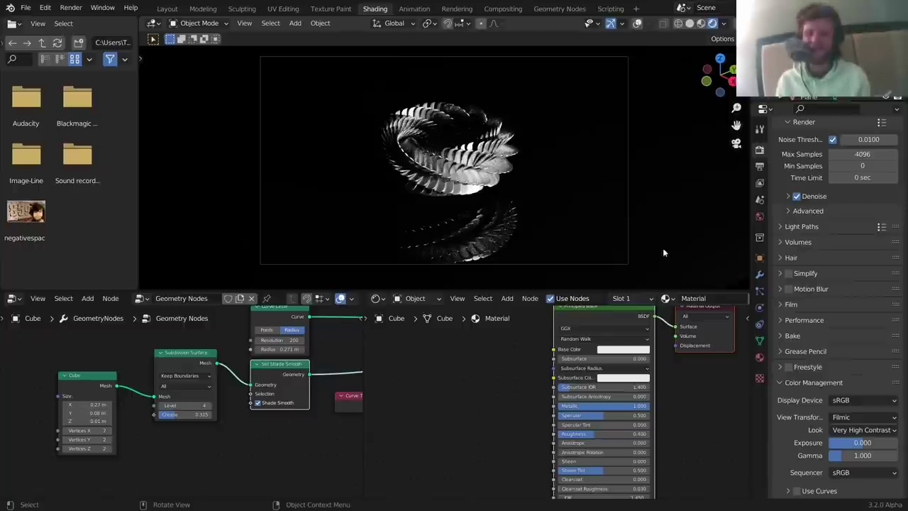
pyautogui.scroll(5, 474, 170)
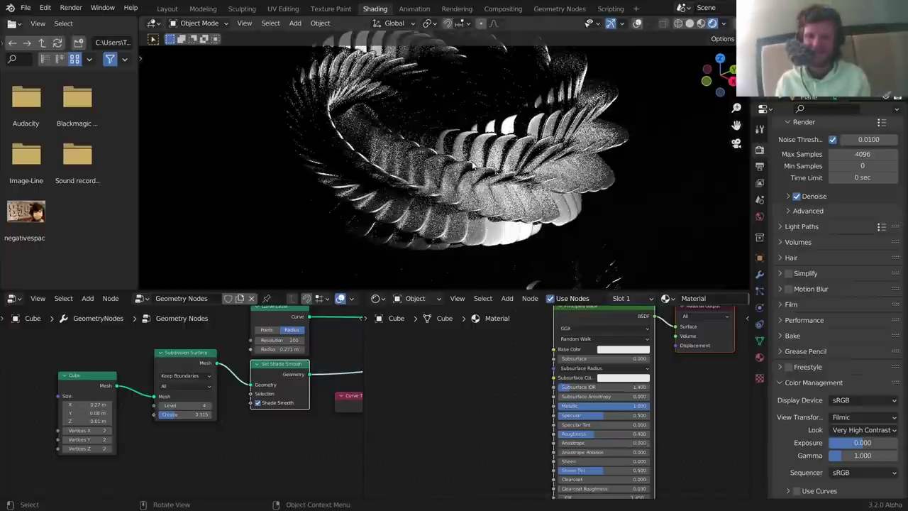
# Try changing the ring material's Roughness and setting its Anisotropic to 1.000, comparing the look with and without anisotropy.
pyautogui.moveTo(596, 433); pyautogui.dragTo(625, 433)
pyautogui.rightClick(624, 433)
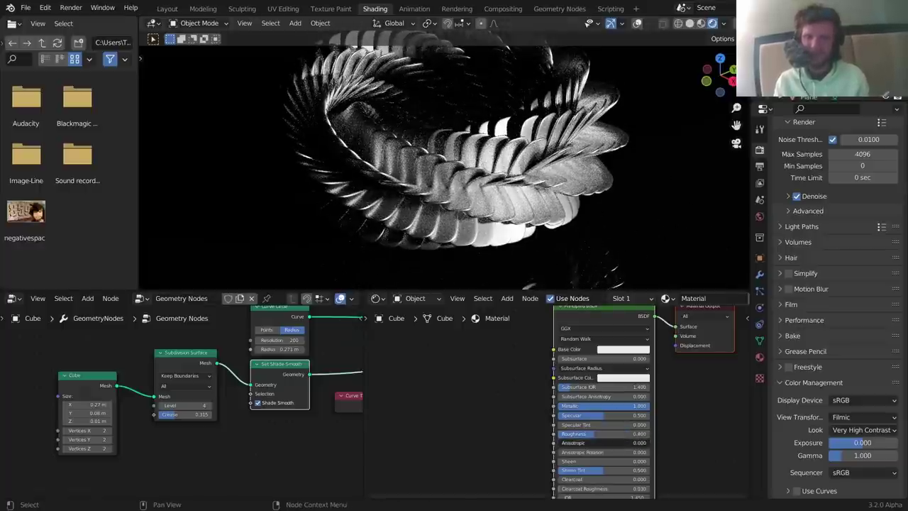
pyautogui.moveTo(575, 443); pyautogui.dragTo(648, 442)
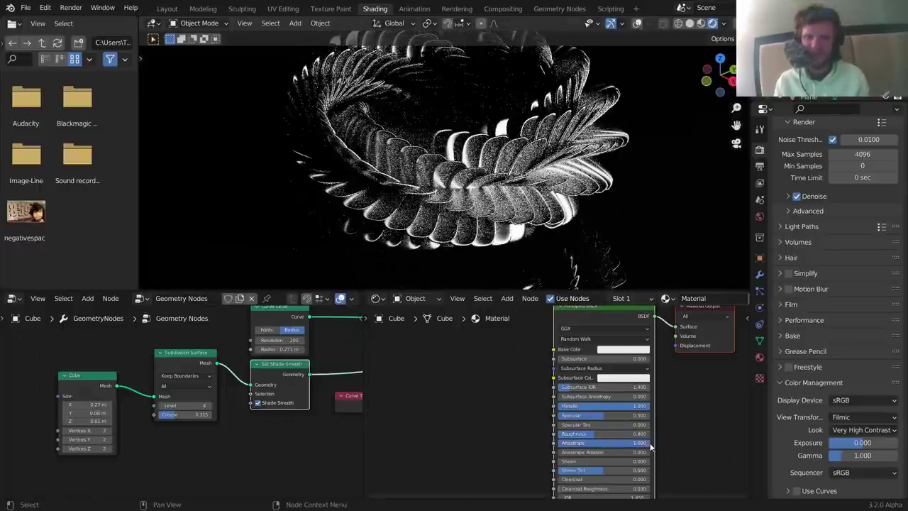
pyautogui.scroll(1, 546, 181)
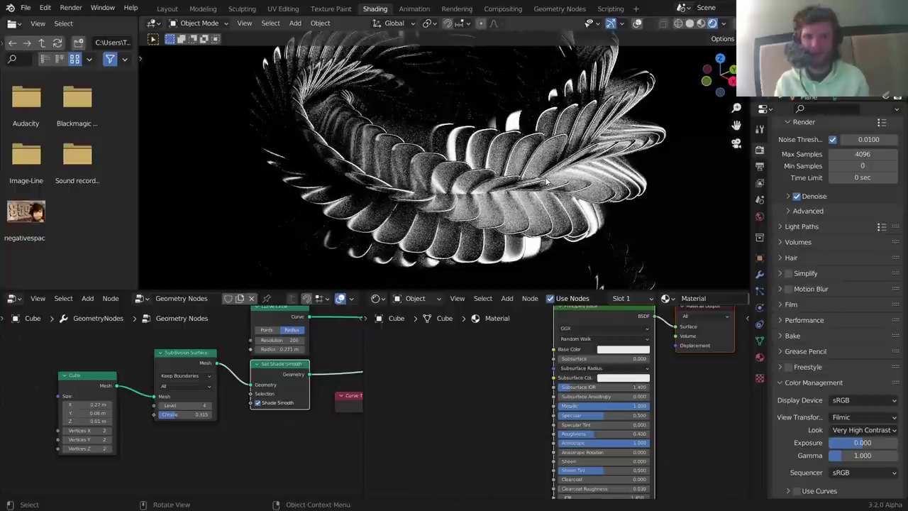
pyautogui.scroll(3, 538, 178)
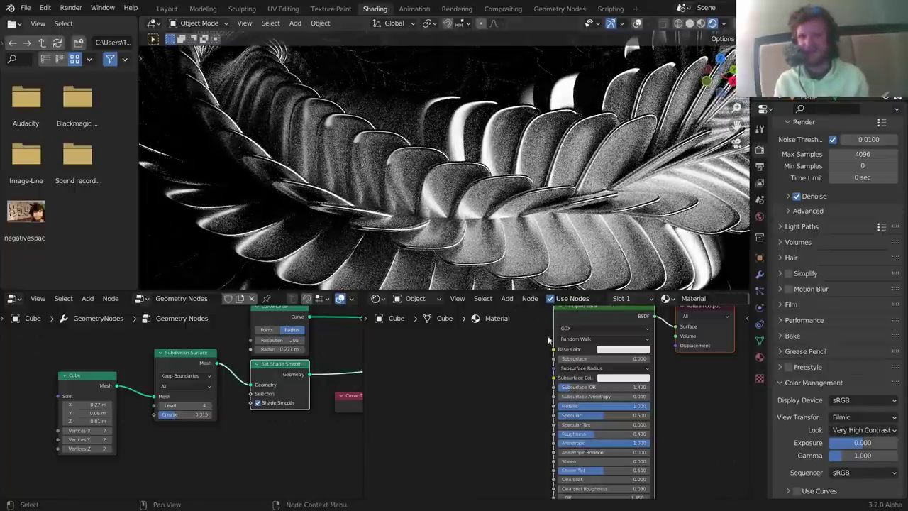
pyautogui.hotkey('ctrl', 'z')
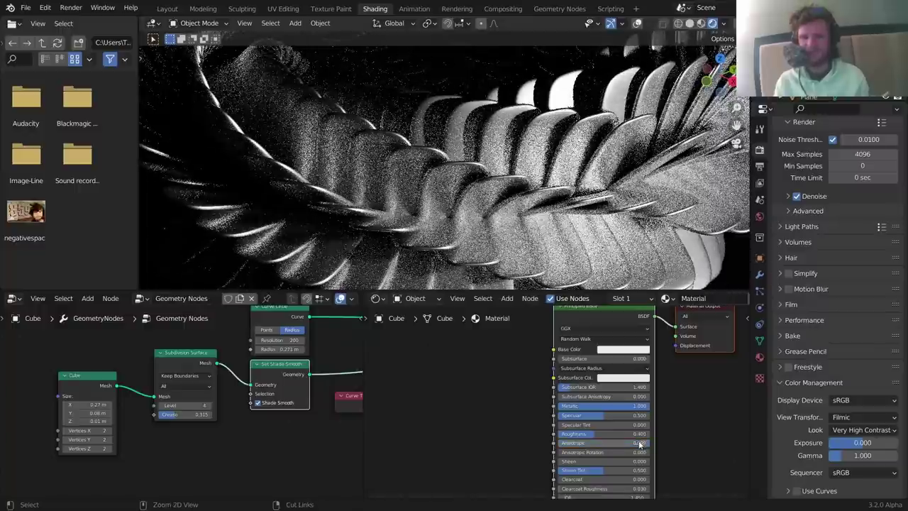
pyautogui.hotkey('ctrl', 'shift', 'z')
pyautogui.moveTo(631, 452); pyautogui.dragTo(633, 453)
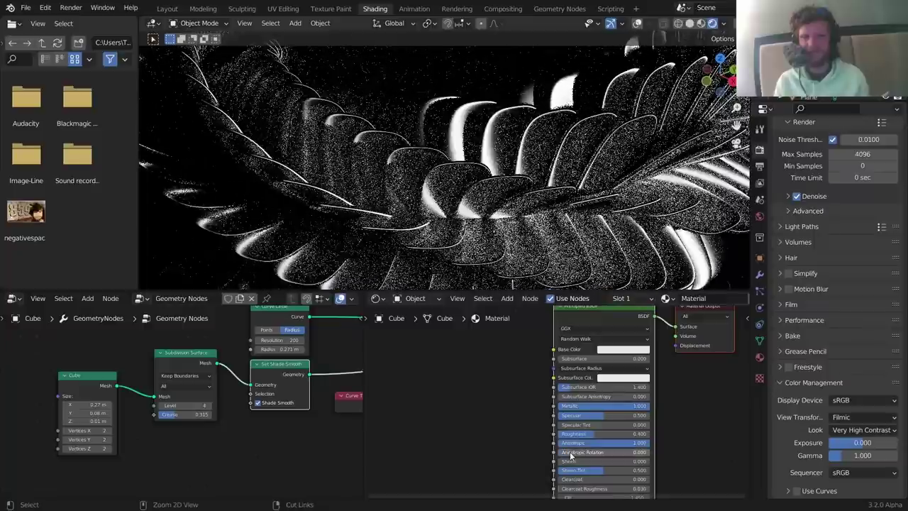
# Play the animation with the whole camera frame in view and reselect the ring cube object.
pyautogui.scroll(-5, 531, 205)
pyautogui.scroll(-3, 531, 205)
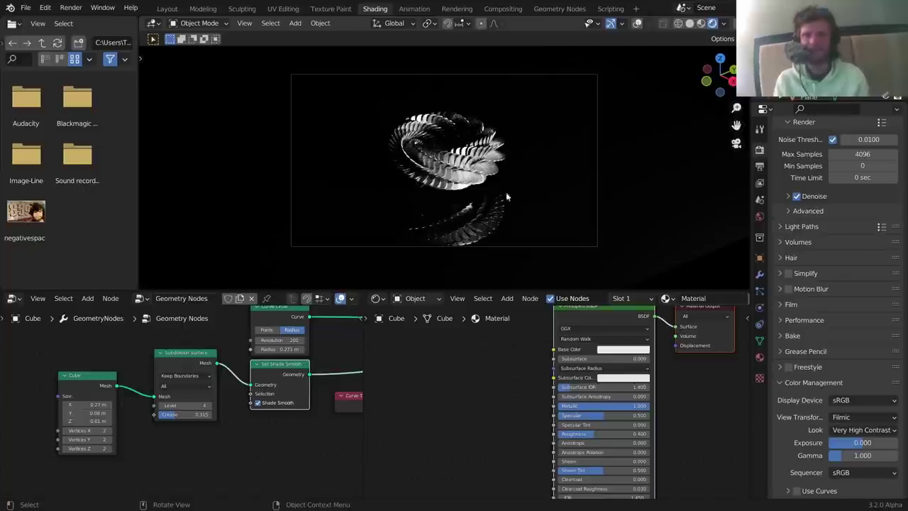
pyautogui.press('space')
pyautogui.click(439, 162)
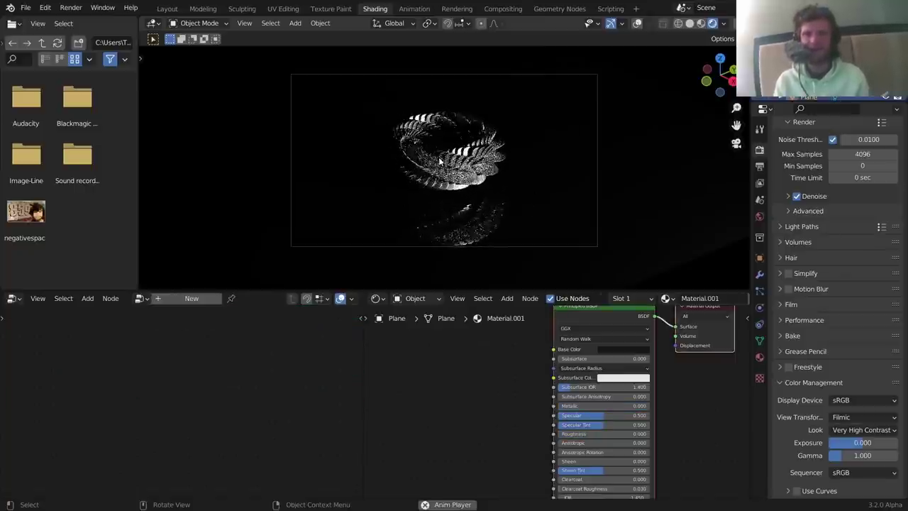
pyautogui.click(437, 163)
# Stop the animation playback and set the Curve Circle node's Radius to 0.121 m.
pyautogui.press('space')
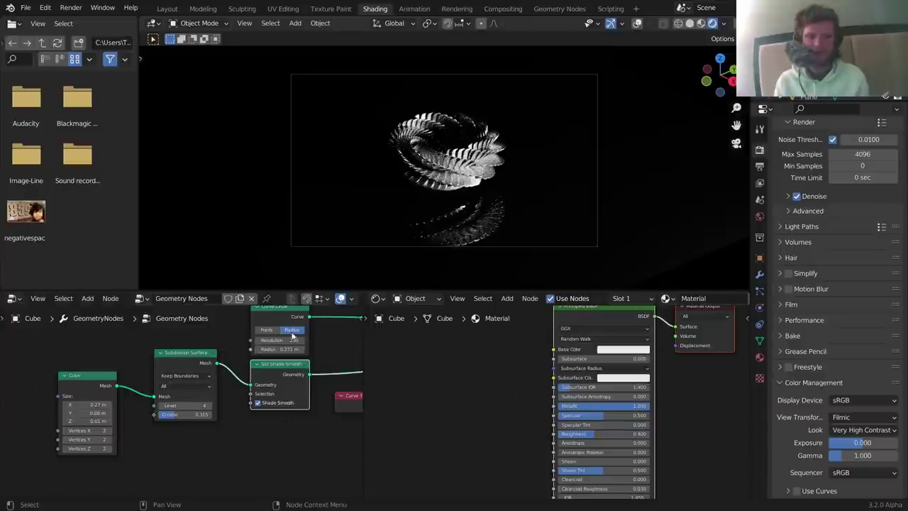
pyautogui.scroll(5, 186, 385)
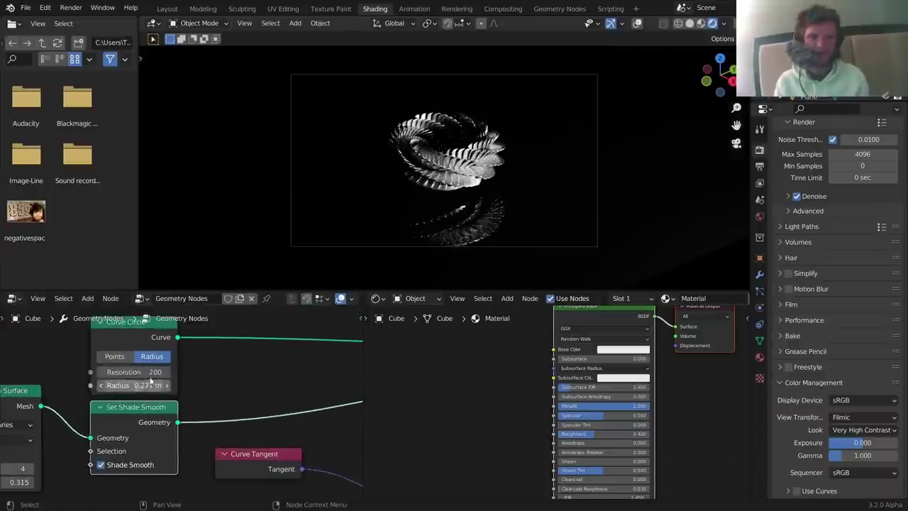
pyautogui.moveTo(134, 385); pyautogui.dragTo(114, 385)
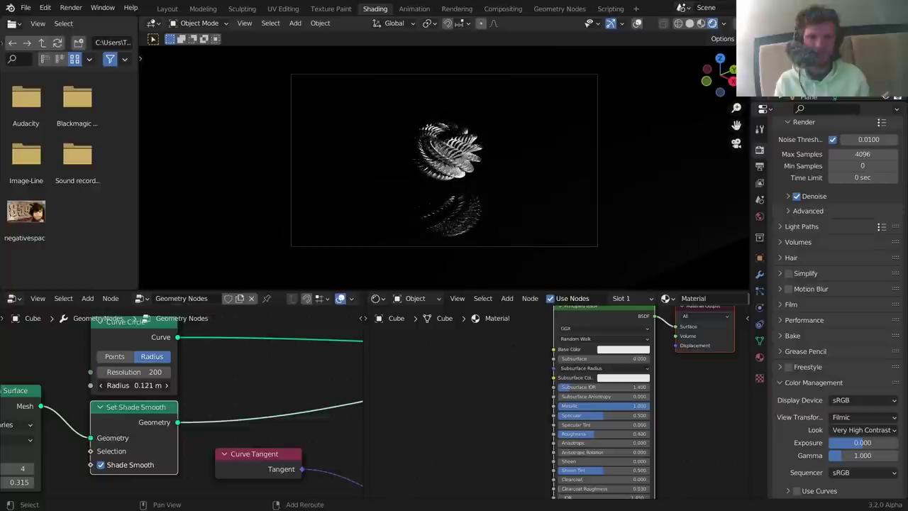
# Set the multiplier of the Multiply node fed by Index to 0.980 and play the animation.
pyautogui.scroll(-5, 202, 392)
pyautogui.moveTo(296, 423)
pyautogui.mouseDown(button='middle')
pyautogui.moveTo(138, 401)
pyautogui.moveTo(32, 374)
pyautogui.mouseUp(button='middle')
pyautogui.moveTo(232, 409); pyautogui.dragTo(152, 389, button='middle')
pyautogui.scroll(5, 242, 421)
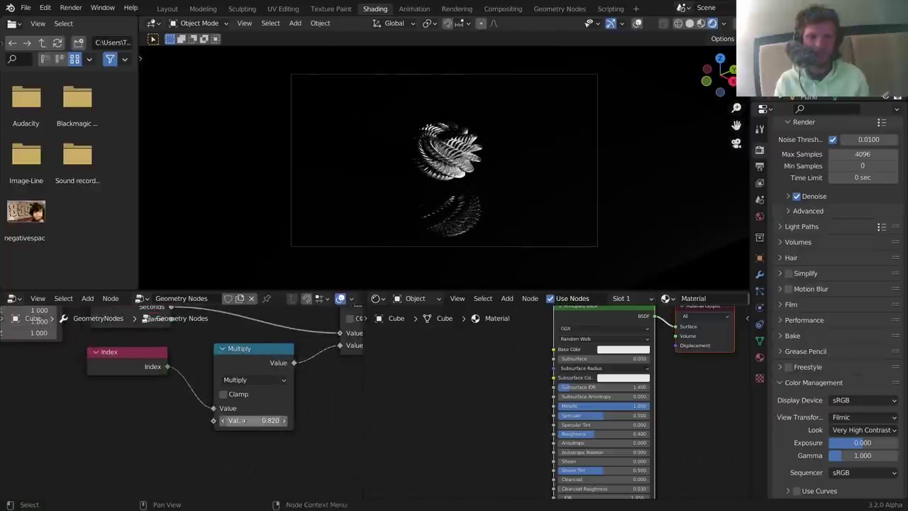
pyautogui.press('space')
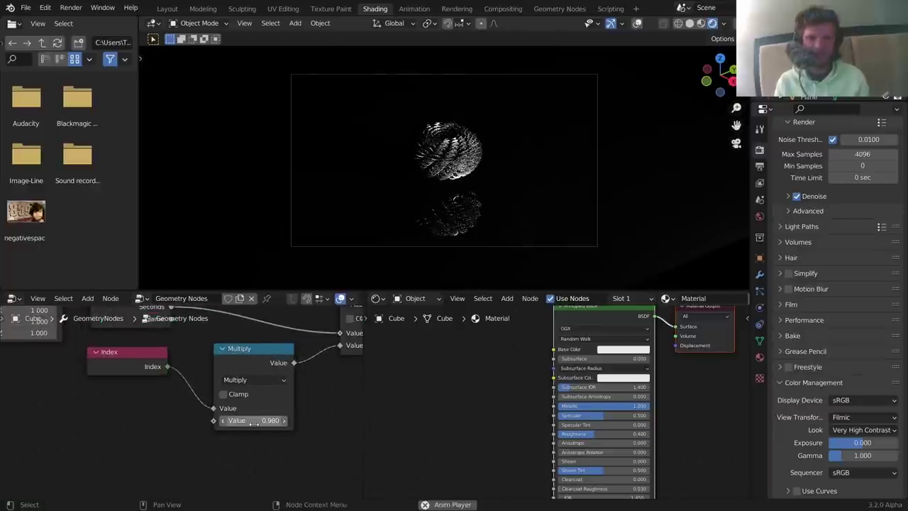
# Set the Curve Circle node's Resolution to 512, stop the animation playback and frame the whole camera view.
pyautogui.scroll(3, 468, 154)
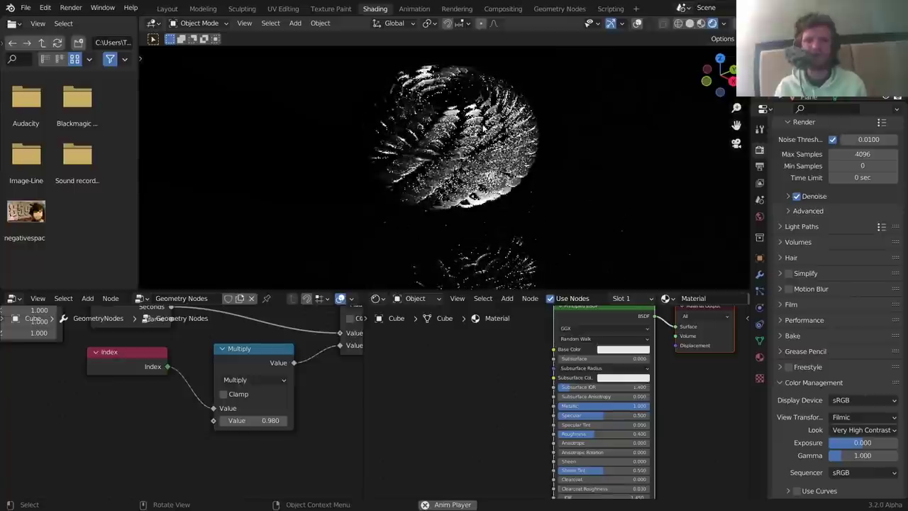
pyautogui.scroll(-6, 219, 375)
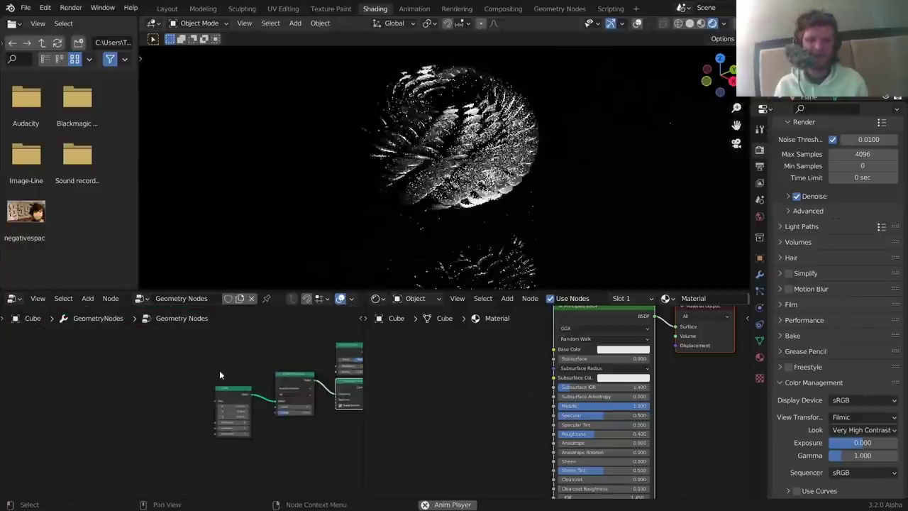
pyautogui.scroll(6, 220, 374)
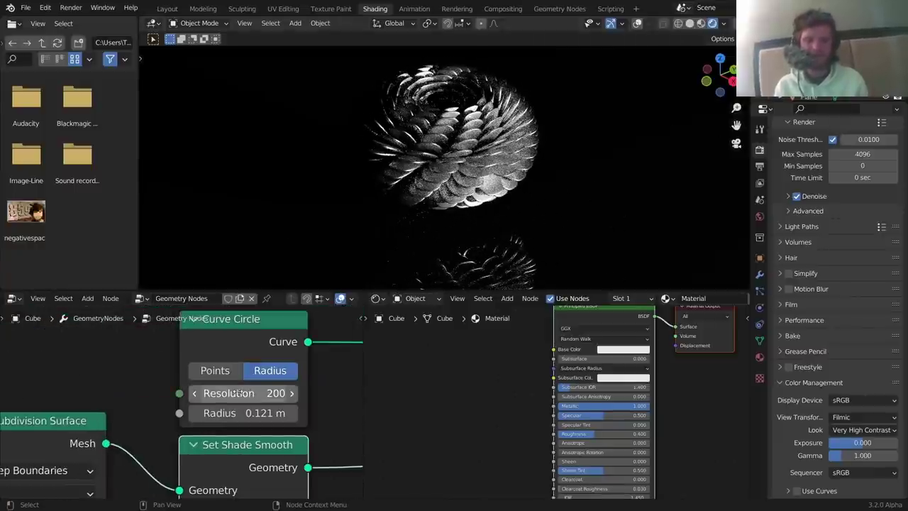
pyautogui.moveTo(239, 393); pyautogui.dragTo(192, 392)
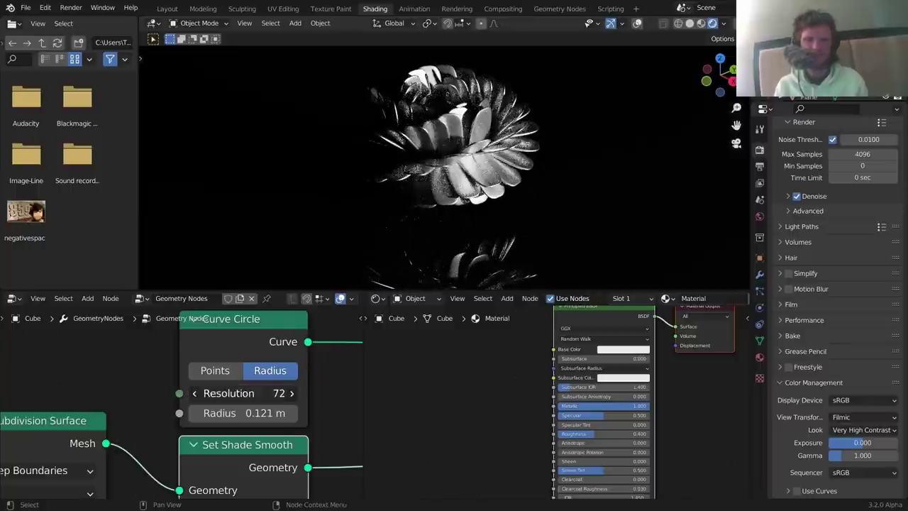
pyautogui.moveTo(193, 393); pyautogui.dragTo(355, 392)
pyautogui.press('space')
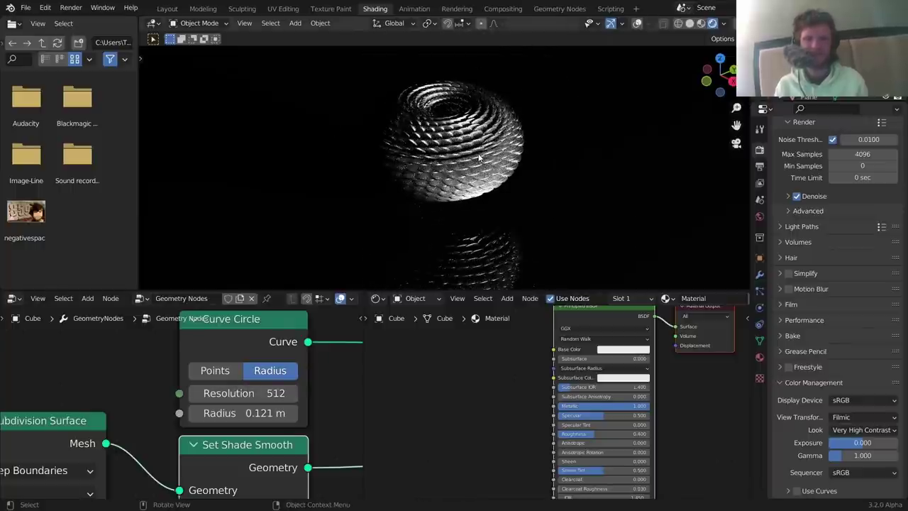
pyautogui.press('KP_0')
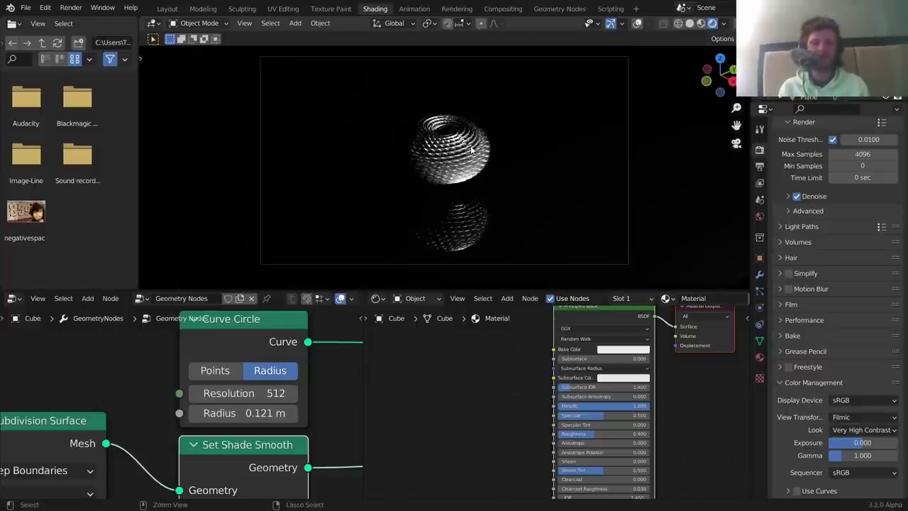
# Take the Blender window out of full screen, switch to OBS and select Scene 2.
pyautogui.press('q')
pyautogui.click(419, 214)
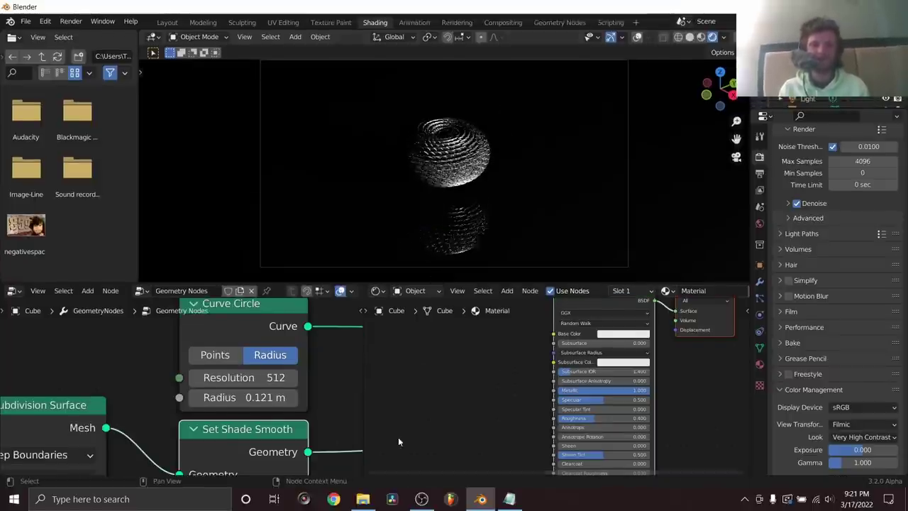
pyautogui.click(421, 501)
pyautogui.click(153, 369)
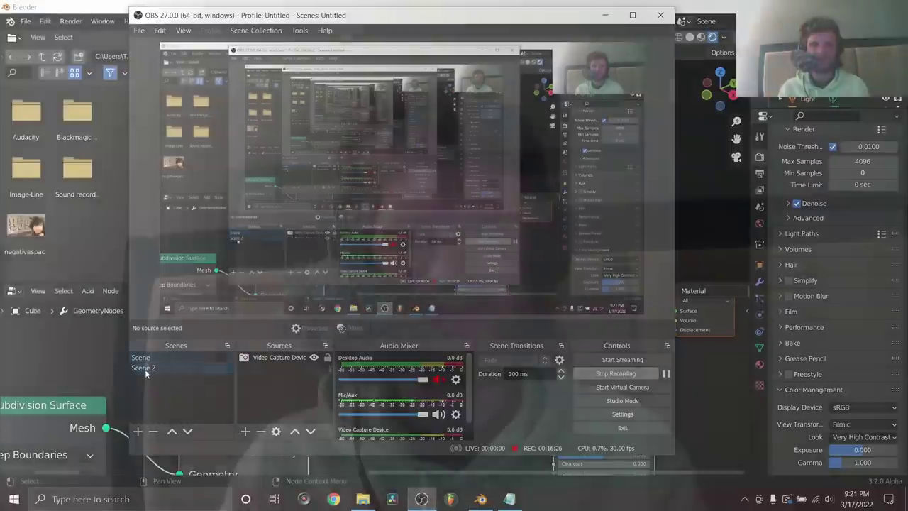